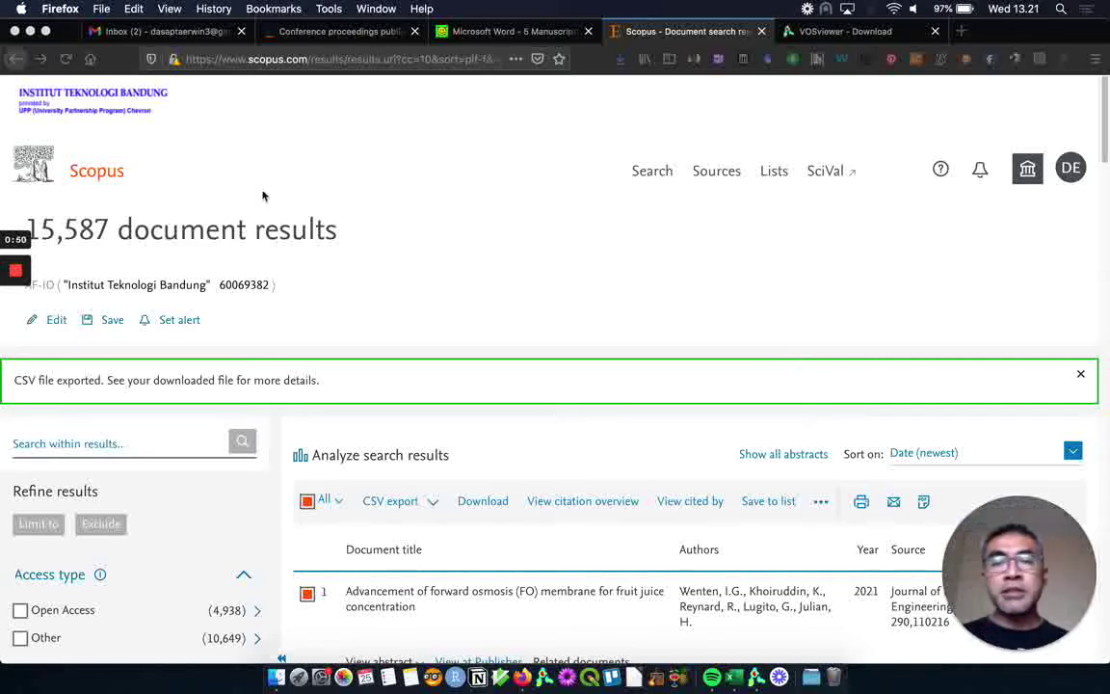
# Step: Go back from the exported document results to the Scopus affiliation search form
pyautogui.scroll(-3, 309, 186)
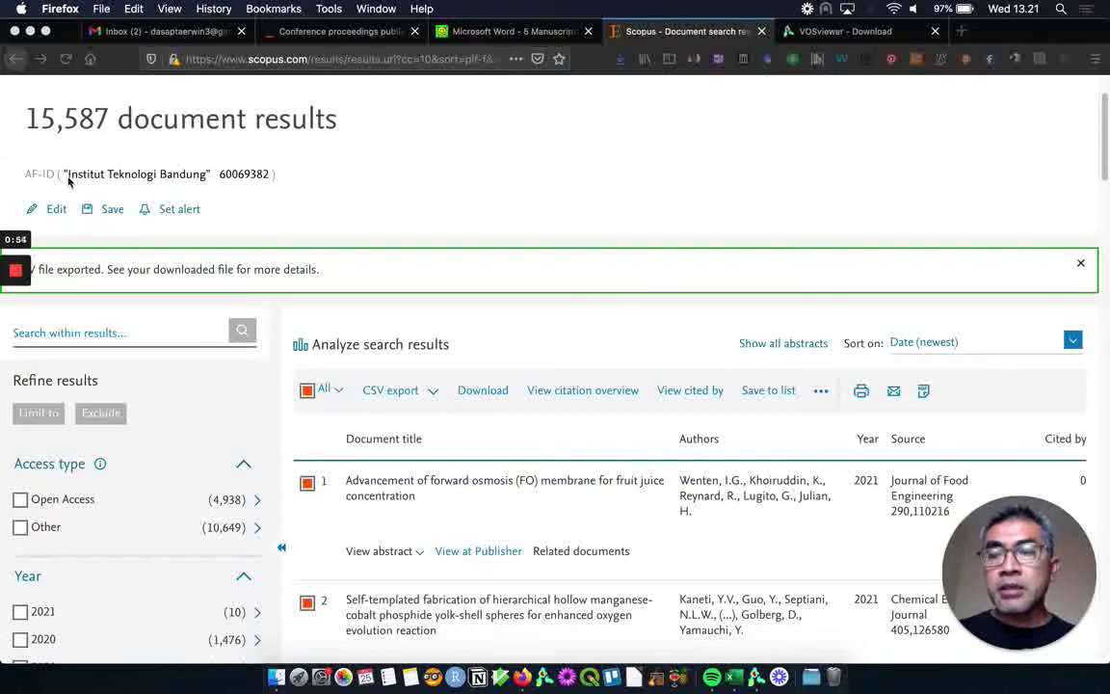
pyautogui.click(67, 178)
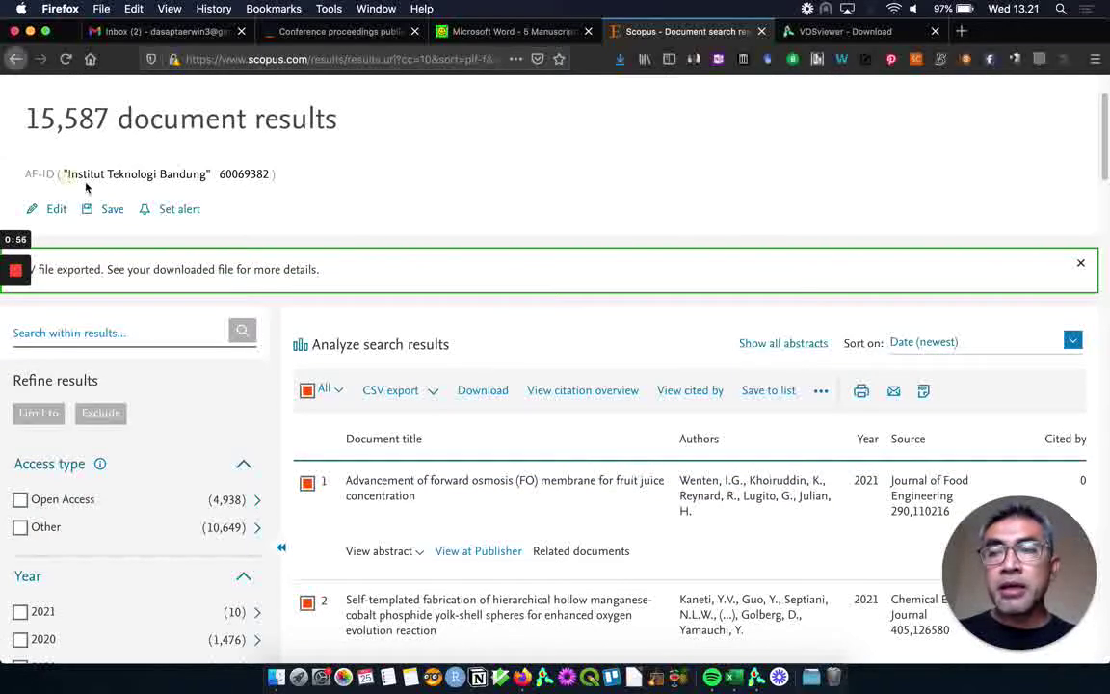
pyautogui.click(16, 58)
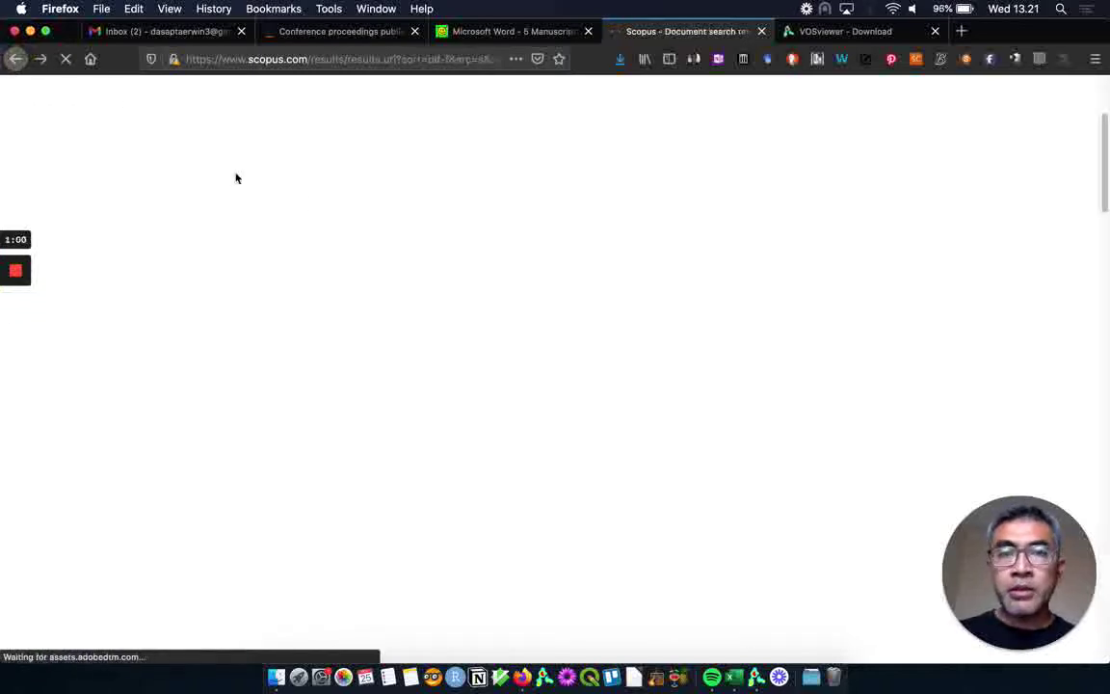
pyautogui.click(16, 59)
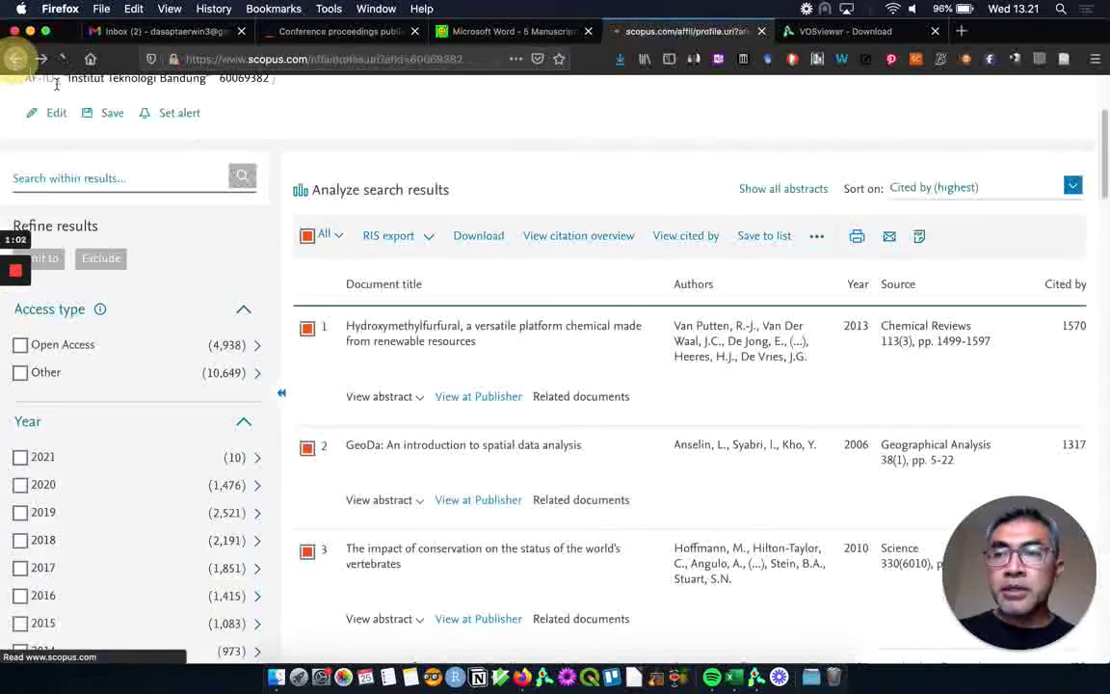
pyautogui.press('super+Left')
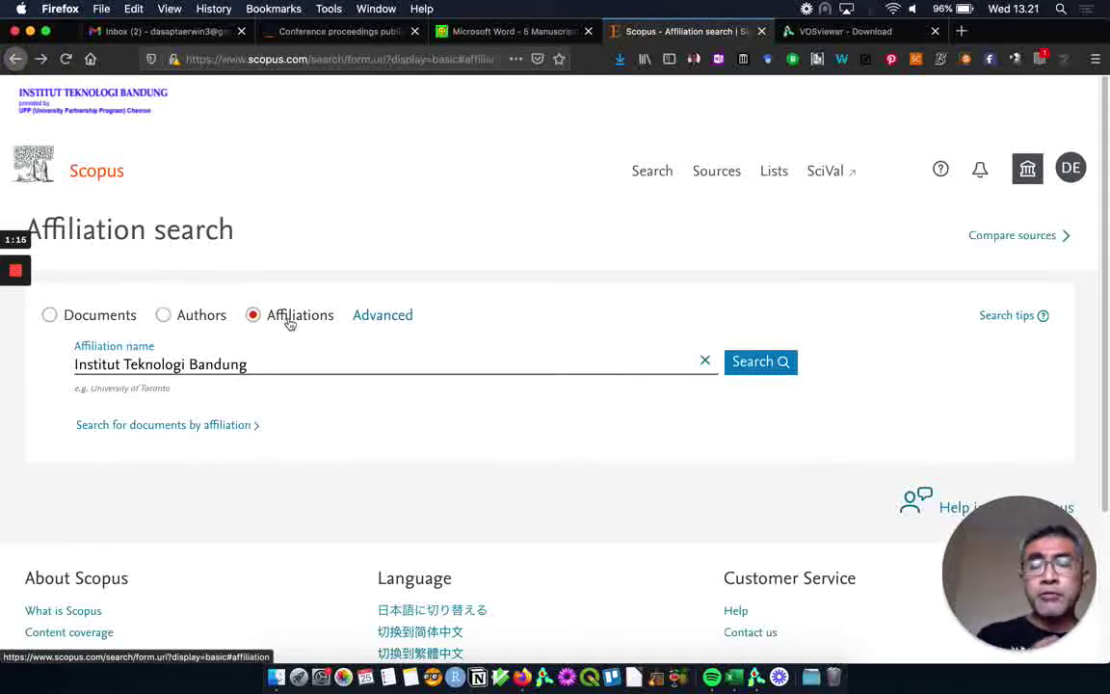
# Step: Search affiliations for Institut Teknologi Bandung and open the profile of the matching institution
pyautogui.moveTo(255, 363); pyautogui.dragTo(80, 349)
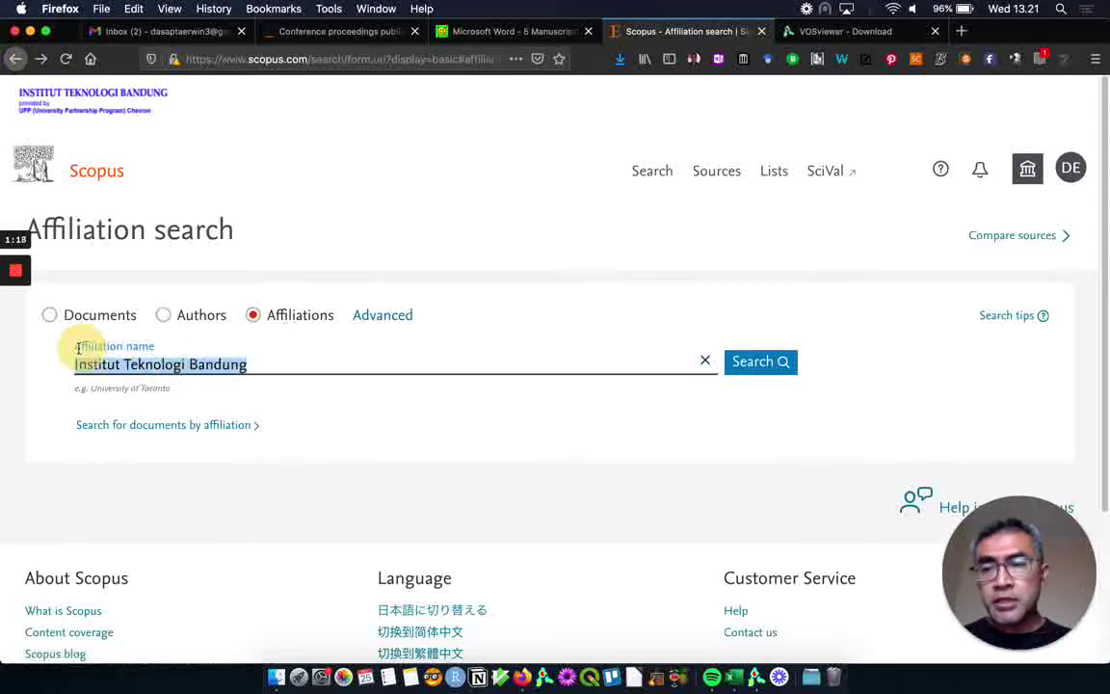
pyautogui.click(737, 365)
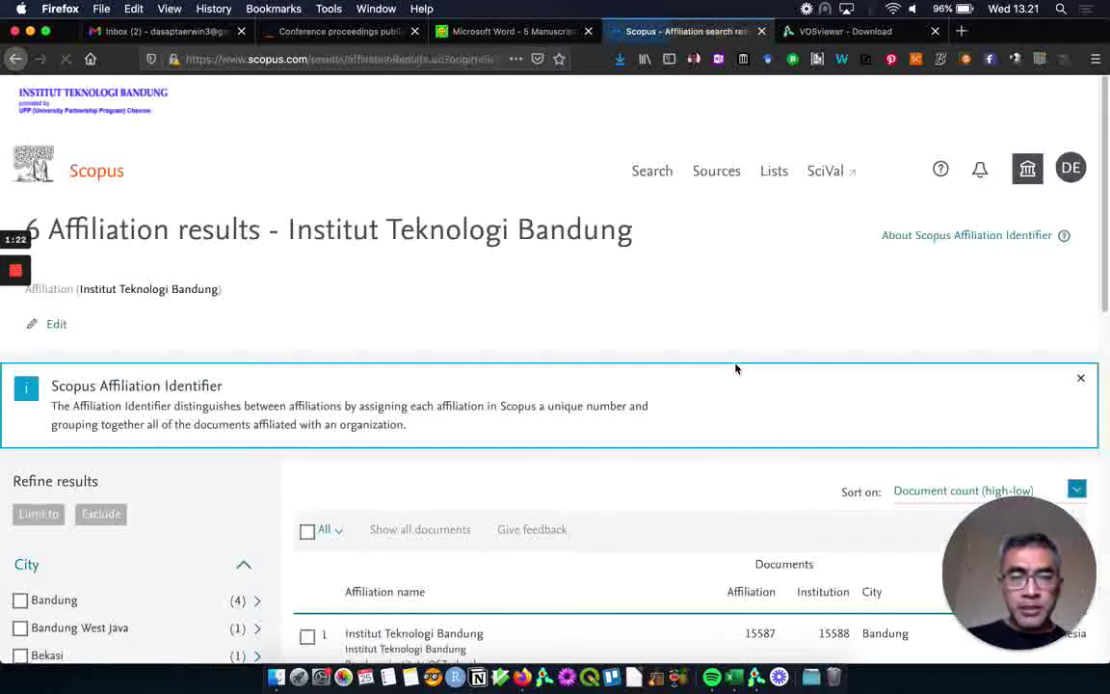
pyautogui.scroll(-3, 735, 368)
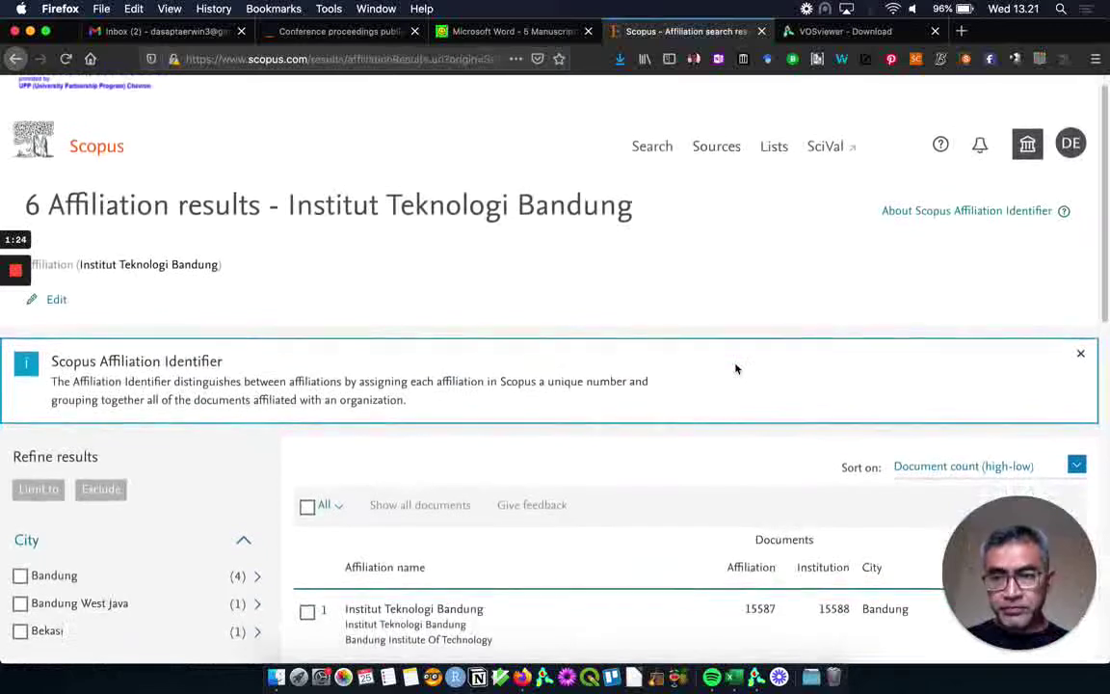
pyautogui.scroll(-3, 434, 504)
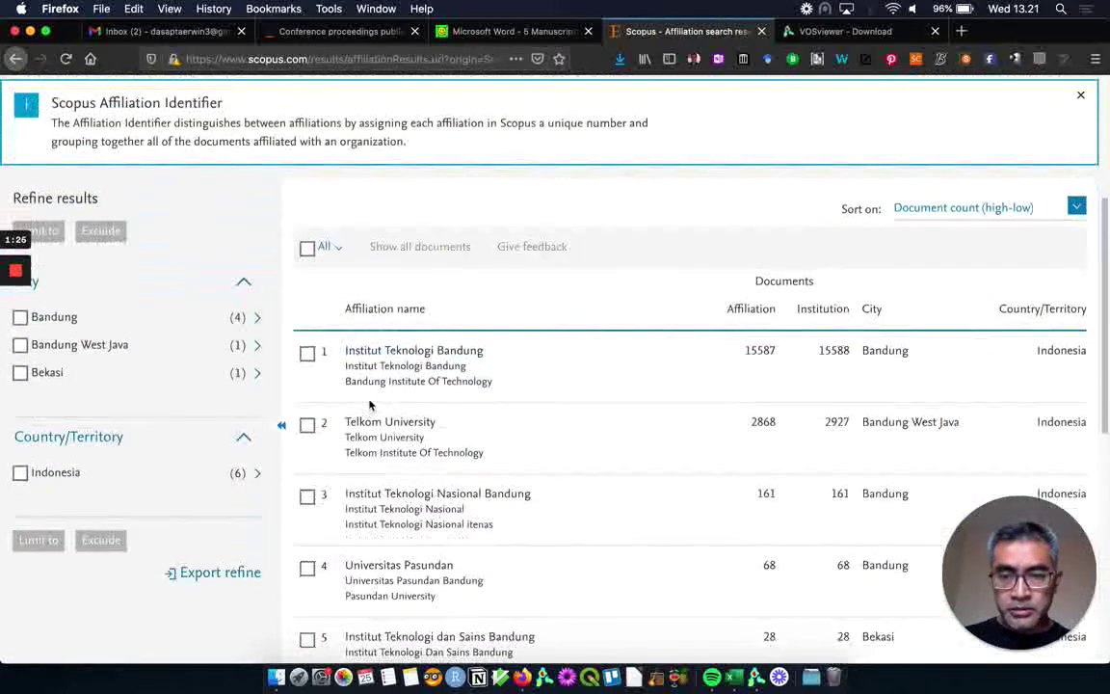
pyautogui.click(347, 330)
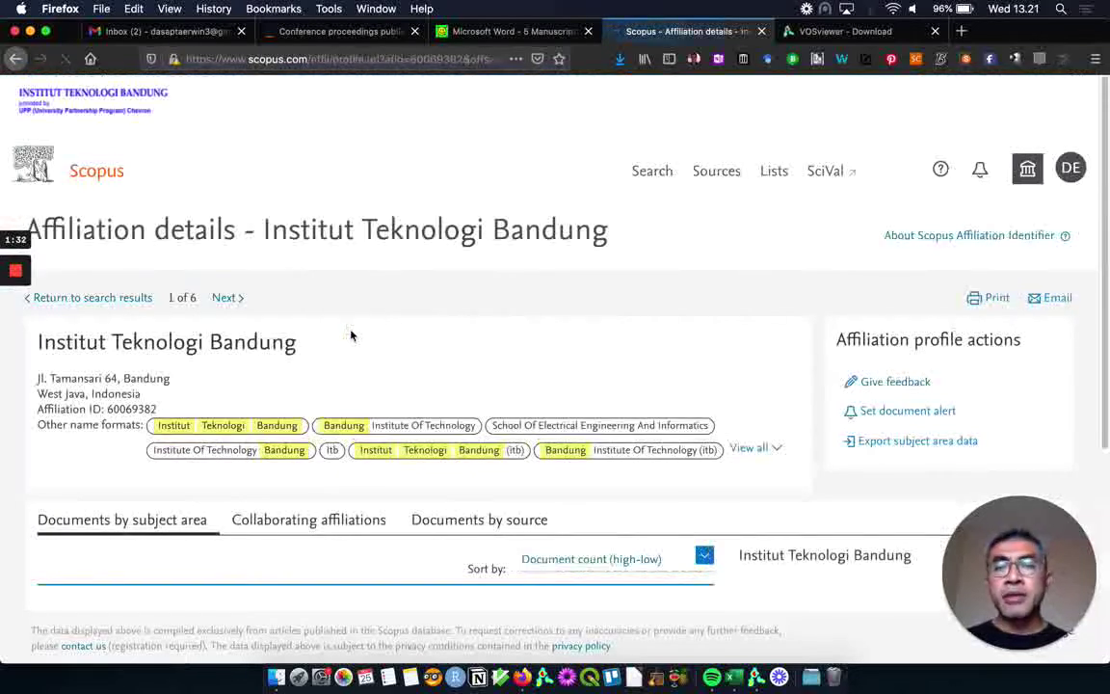
# Step: Open the list of affiliation-only documents from the Institut Teknologi Bandung profile
pyautogui.scroll(-2, 597, 318)
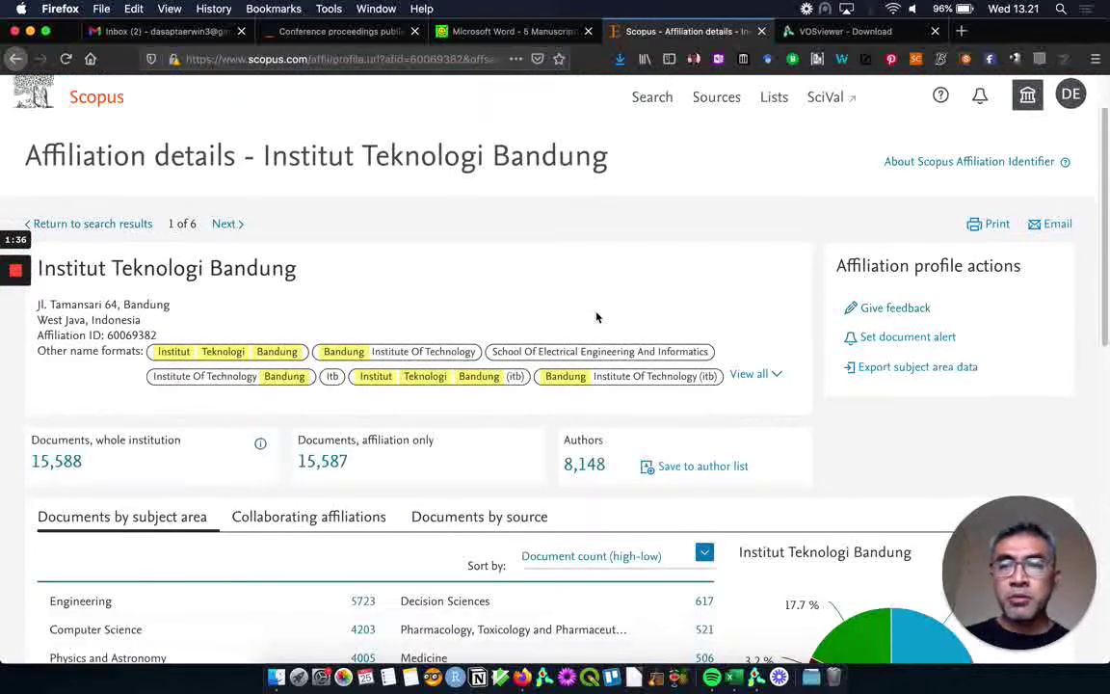
pyautogui.scroll(-3, 596, 318)
pyautogui.scroll(-1, 596, 318)
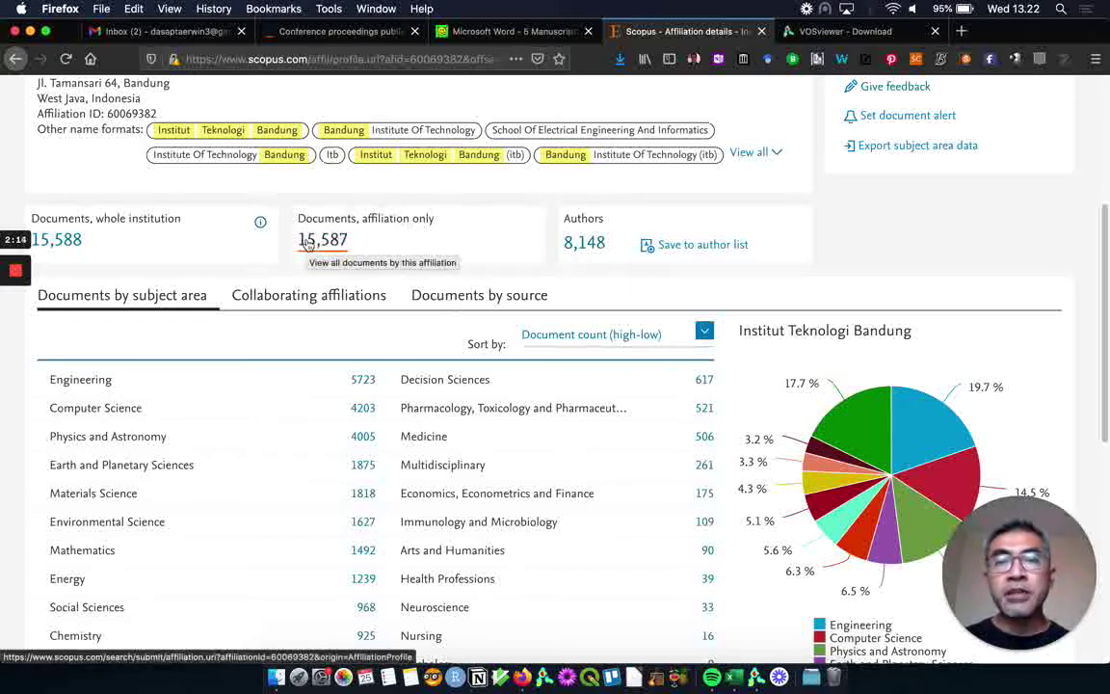
pyautogui.click(334, 242)
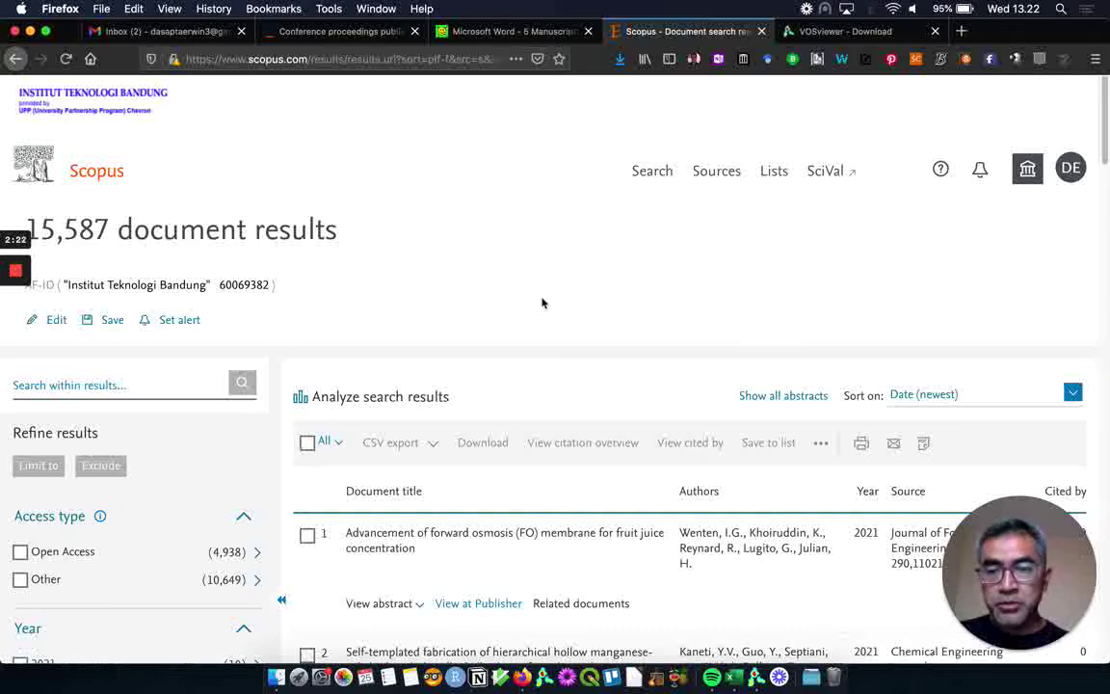
# Step: Examine the refine filters for the document results, including year, author name, subject area, document type, source title and affiliation
pyautogui.scroll(-5, 542, 303)
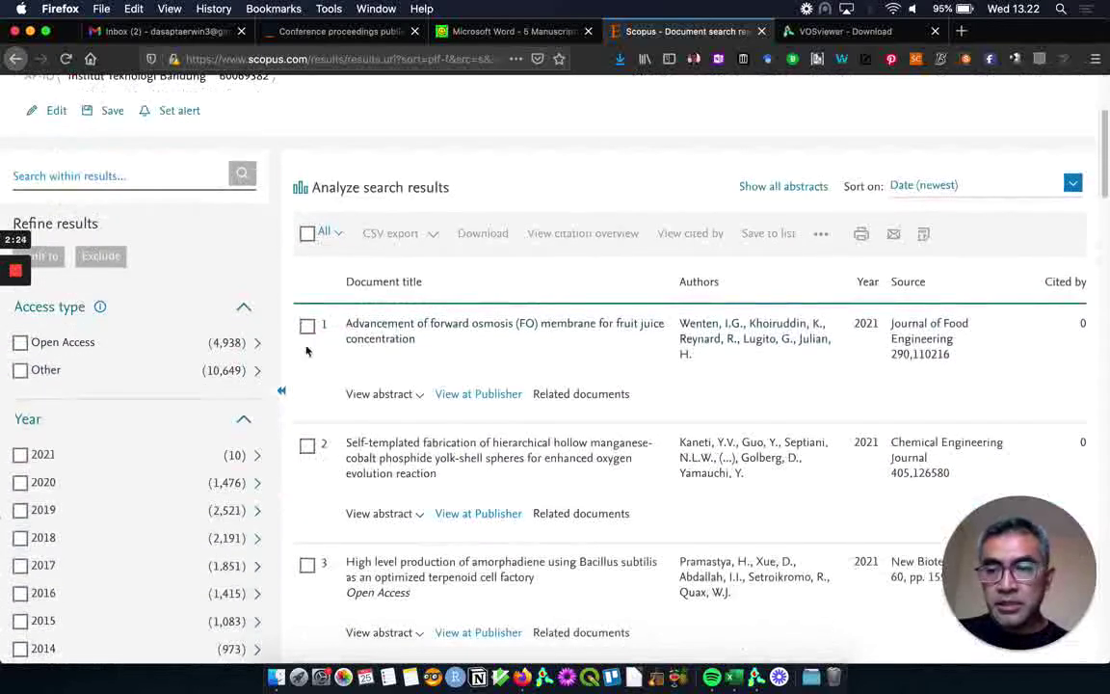
pyautogui.scroll(-1, 144, 358)
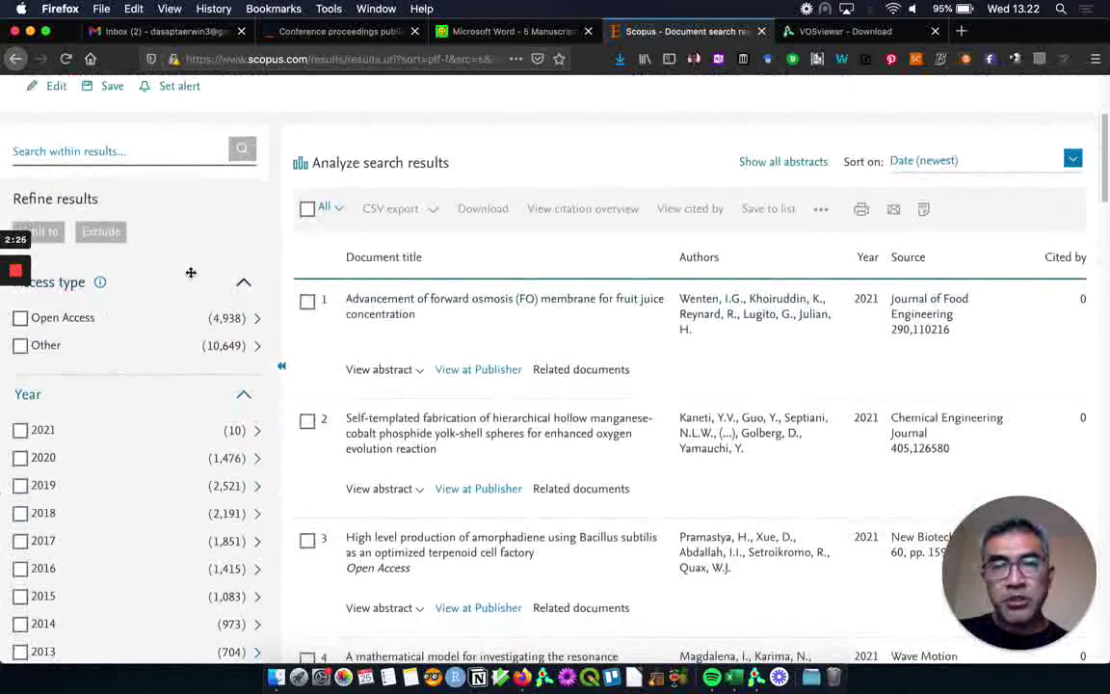
pyautogui.scroll(-2, 183, 356)
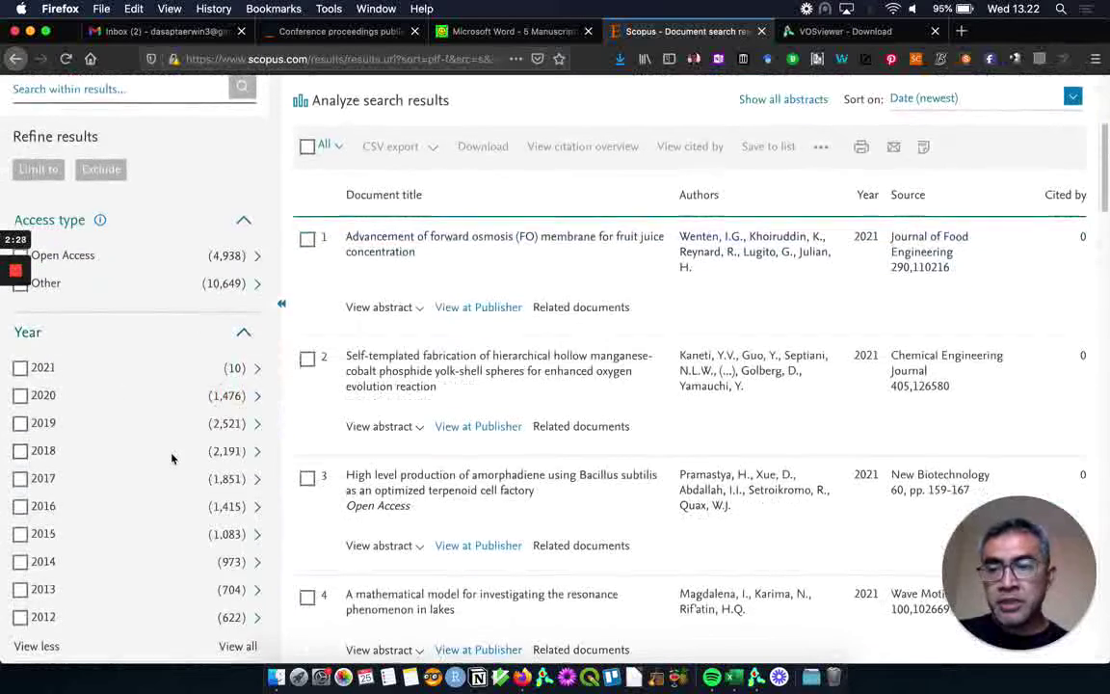
pyautogui.scroll(-3, 144, 404)
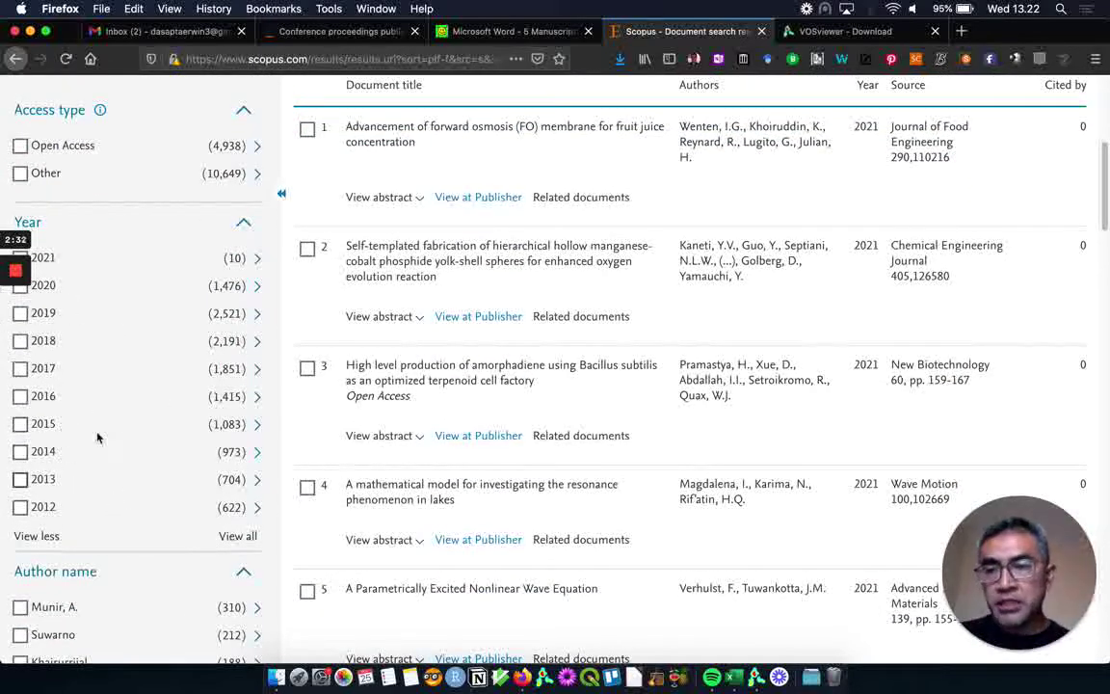
pyautogui.scroll(-5, 152, 391)
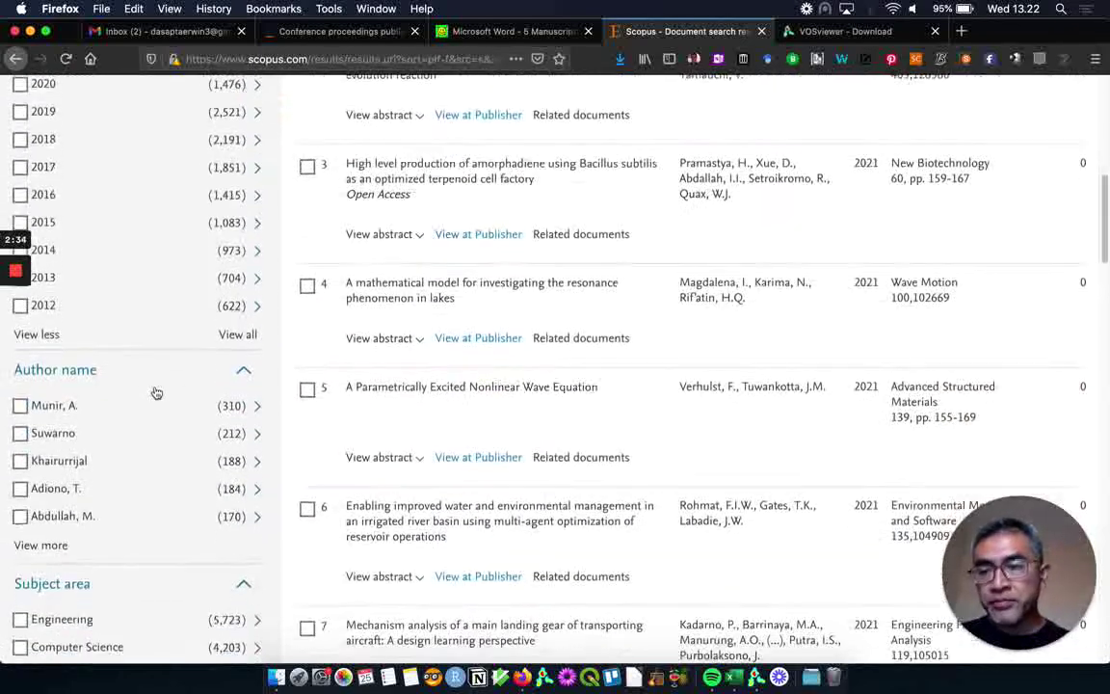
pyautogui.scroll(4, 152, 386)
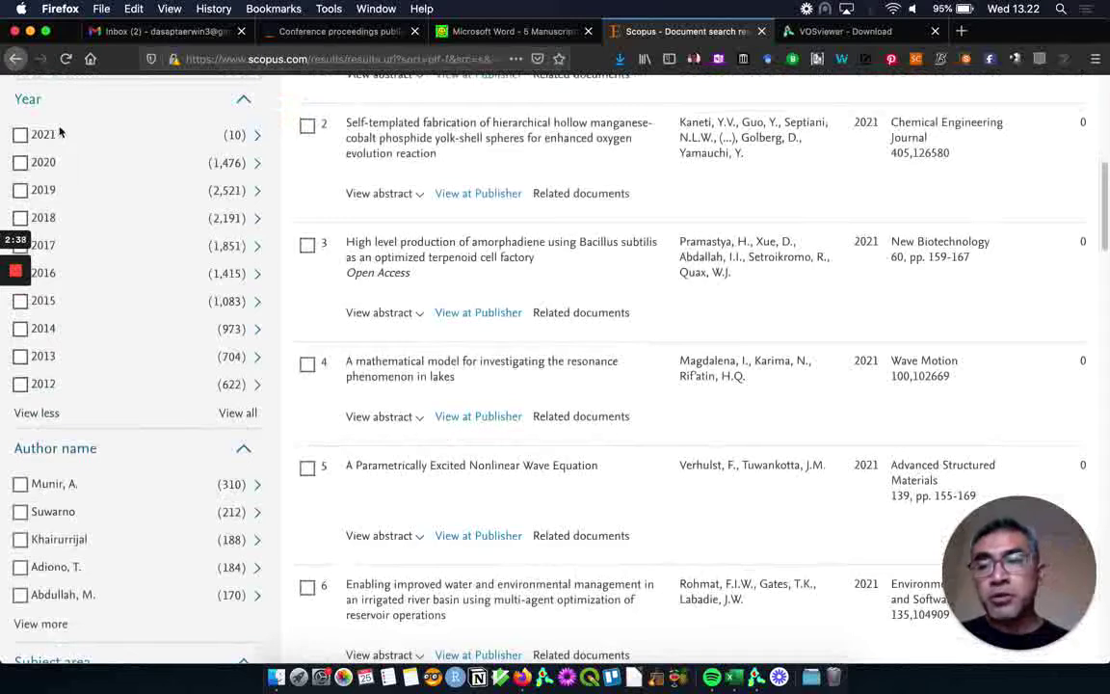
pyautogui.scroll(-8, 115, 250)
pyautogui.scroll(-1, 116, 313)
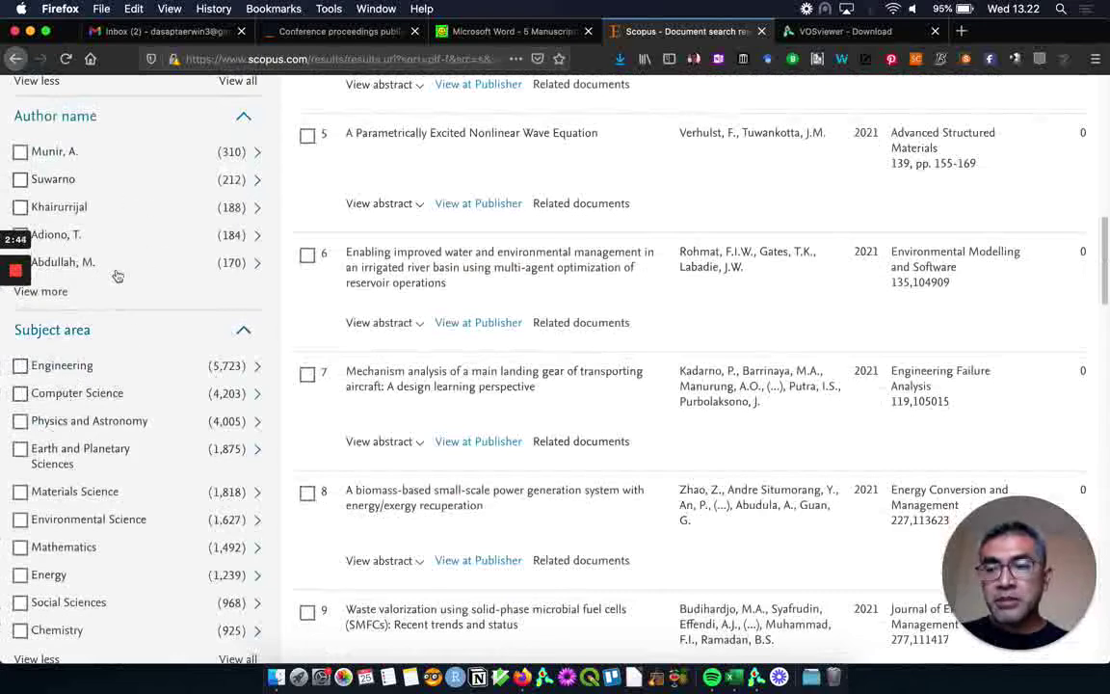
pyautogui.scroll(-10, 148, 392)
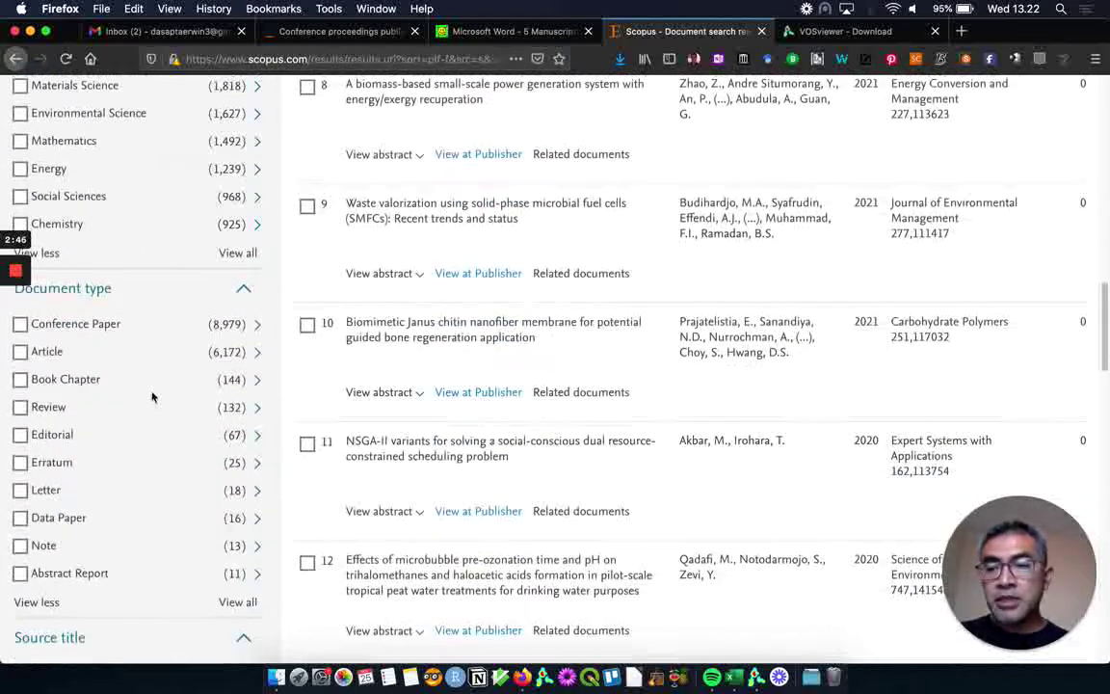
pyautogui.scroll(-6, 82, 448)
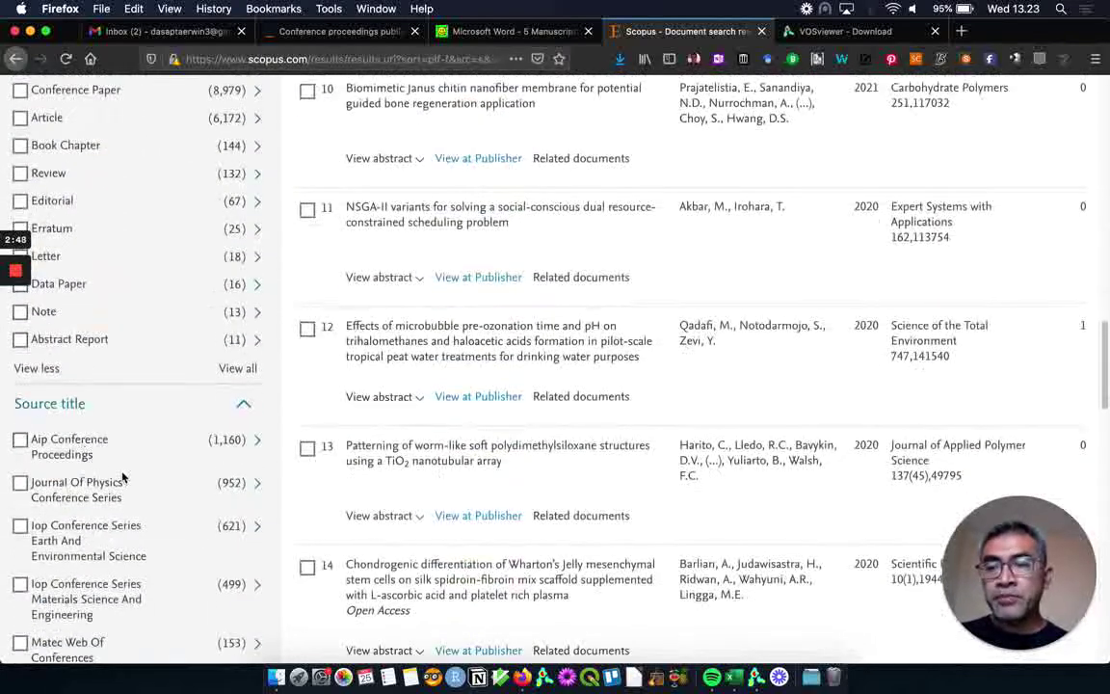
pyautogui.scroll(-4, 138, 469)
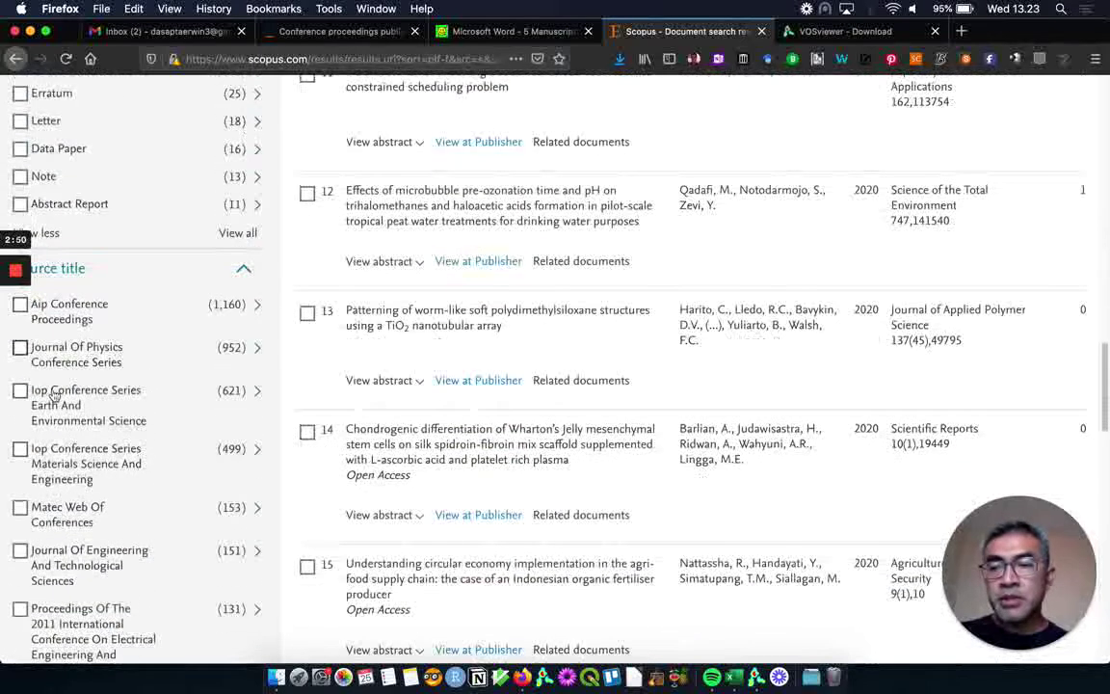
pyautogui.scroll(1, 149, 352)
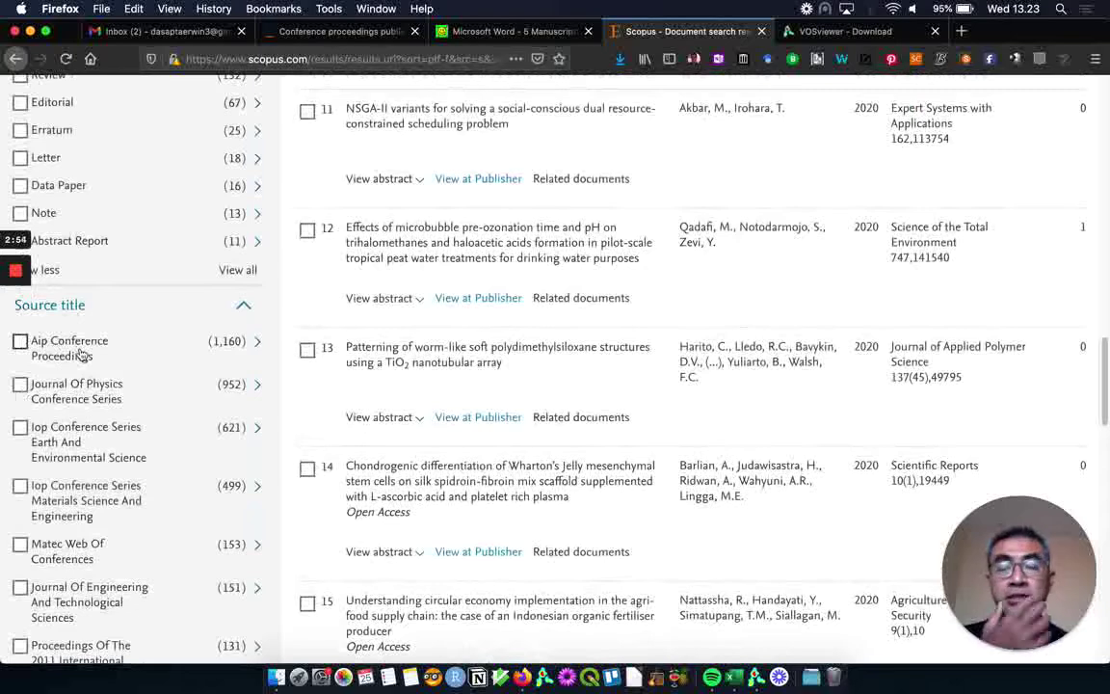
pyautogui.scroll(-12, 82, 354)
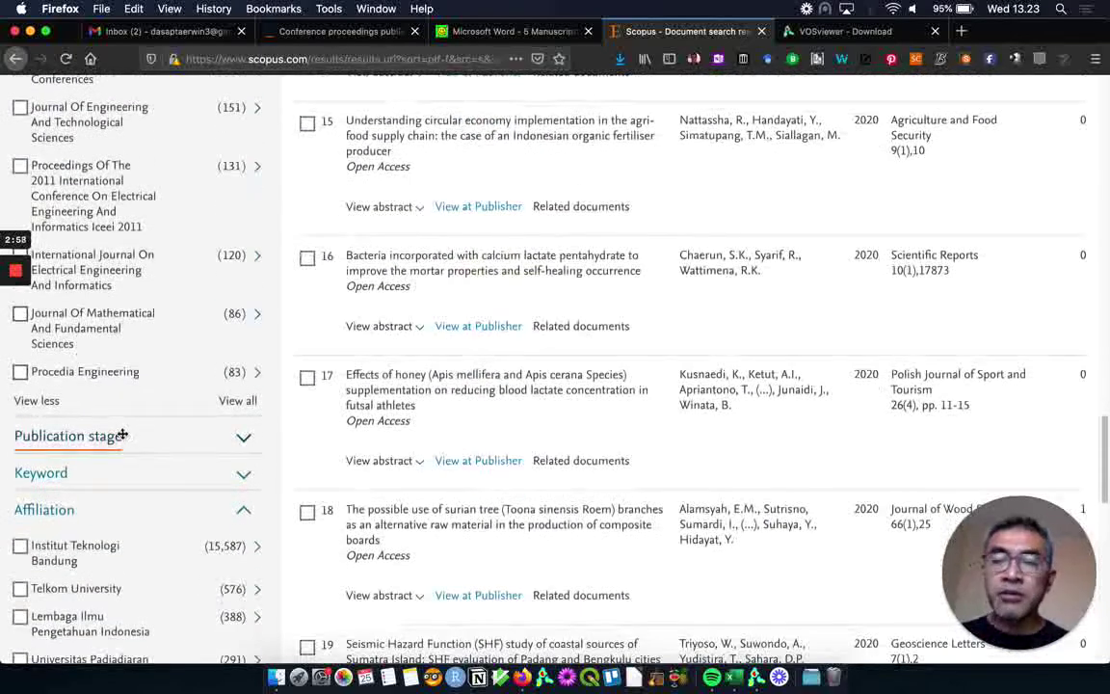
pyautogui.scroll(-3, 124, 429)
pyautogui.scroll(20, 125, 439)
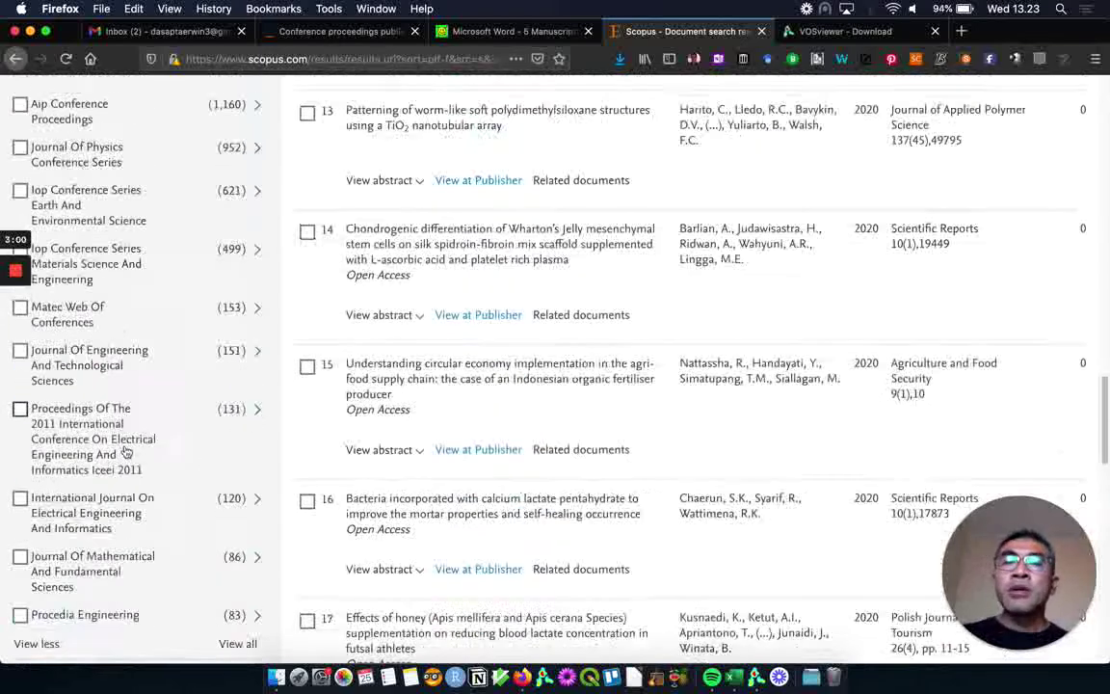
pyautogui.scroll(5, 116, 441)
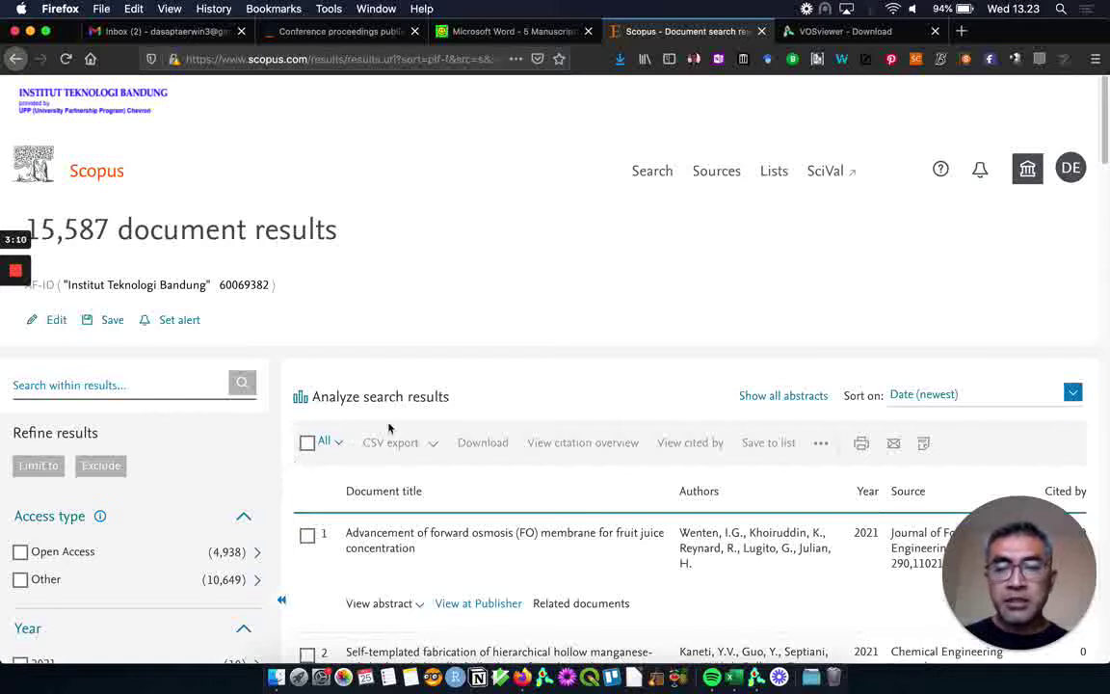
# Step: Sort the document results by Date (newest)
pyautogui.scroll(-2, 770, 390)
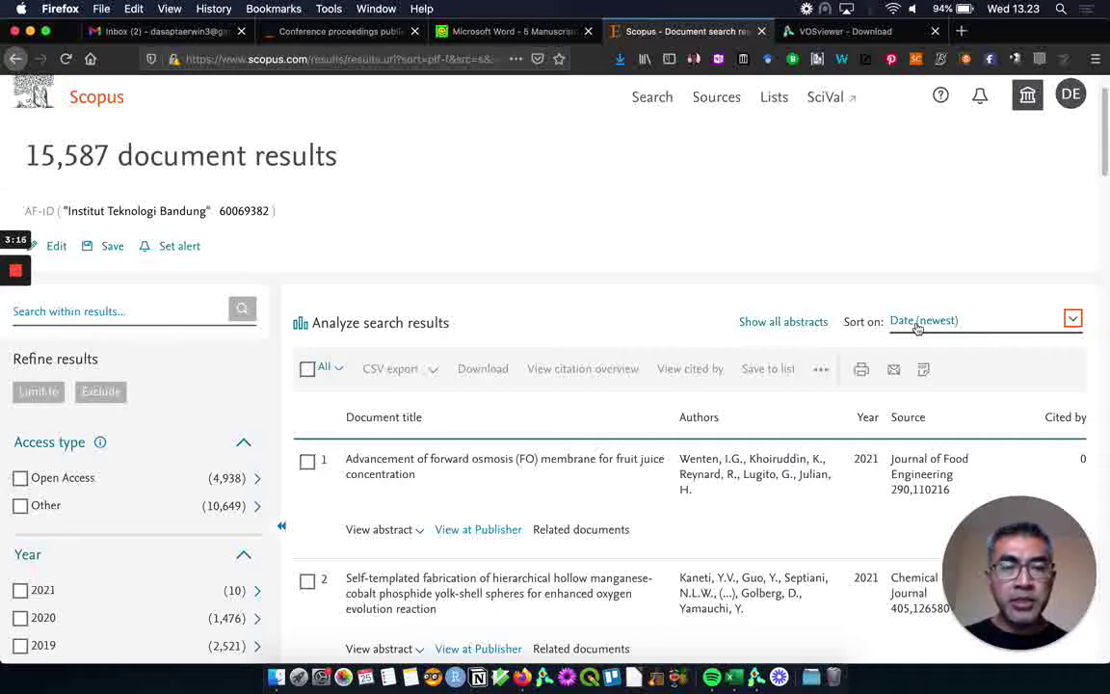
pyautogui.scroll(-1, 917, 328)
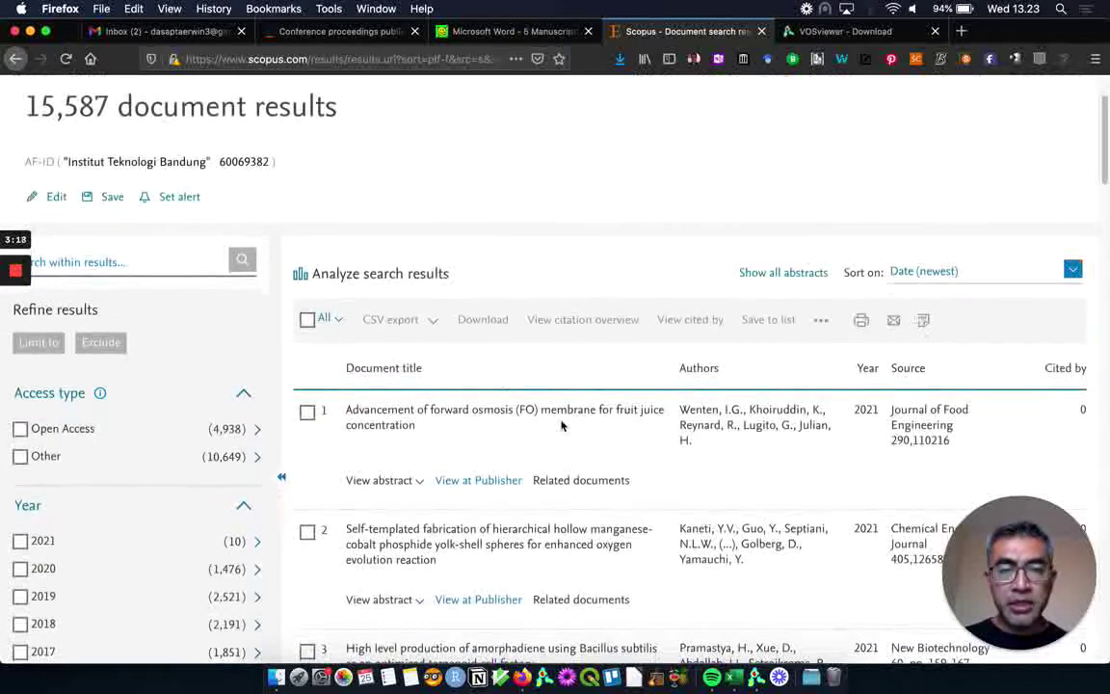
pyautogui.scroll(-3, 627, 425)
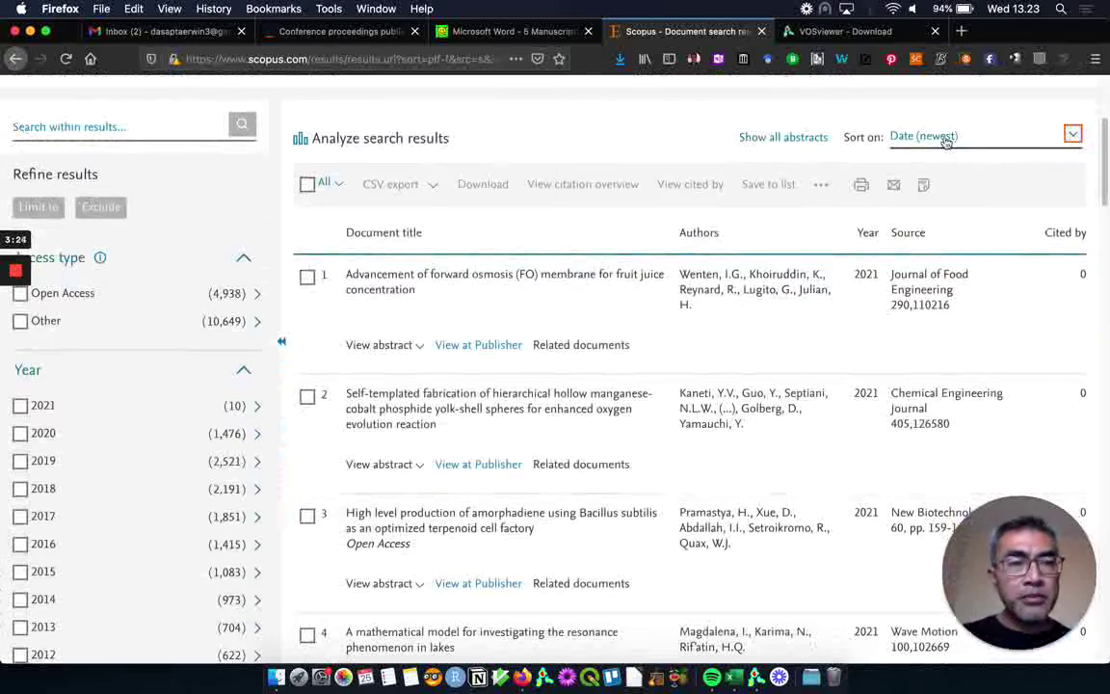
pyautogui.click(1070, 135)
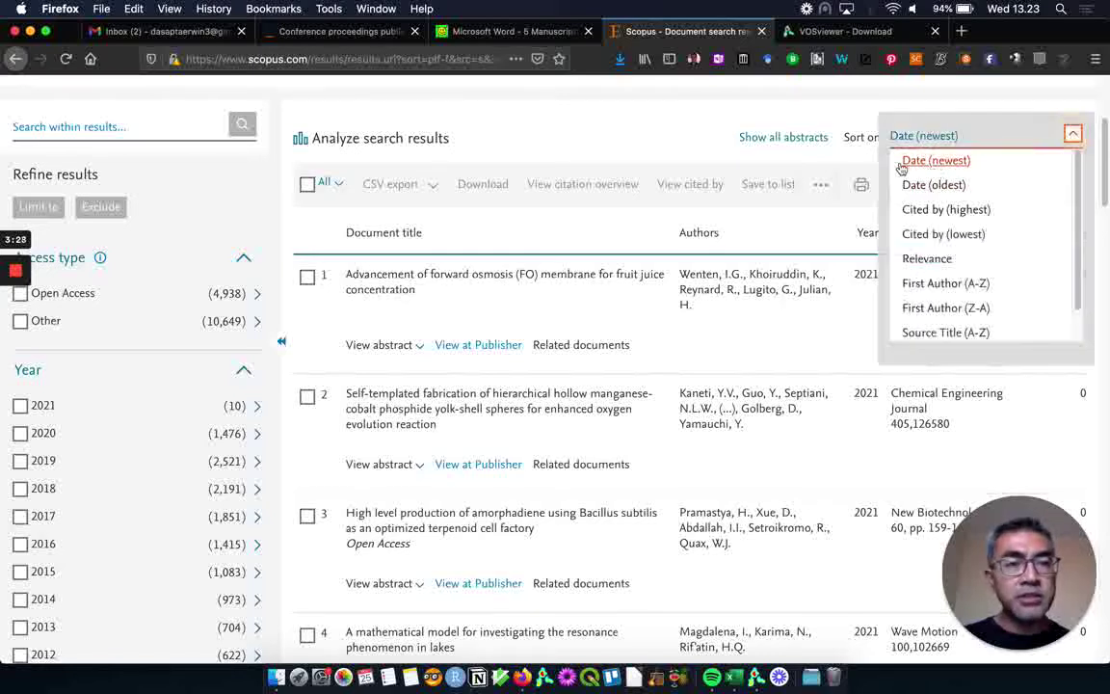
pyautogui.click(904, 164)
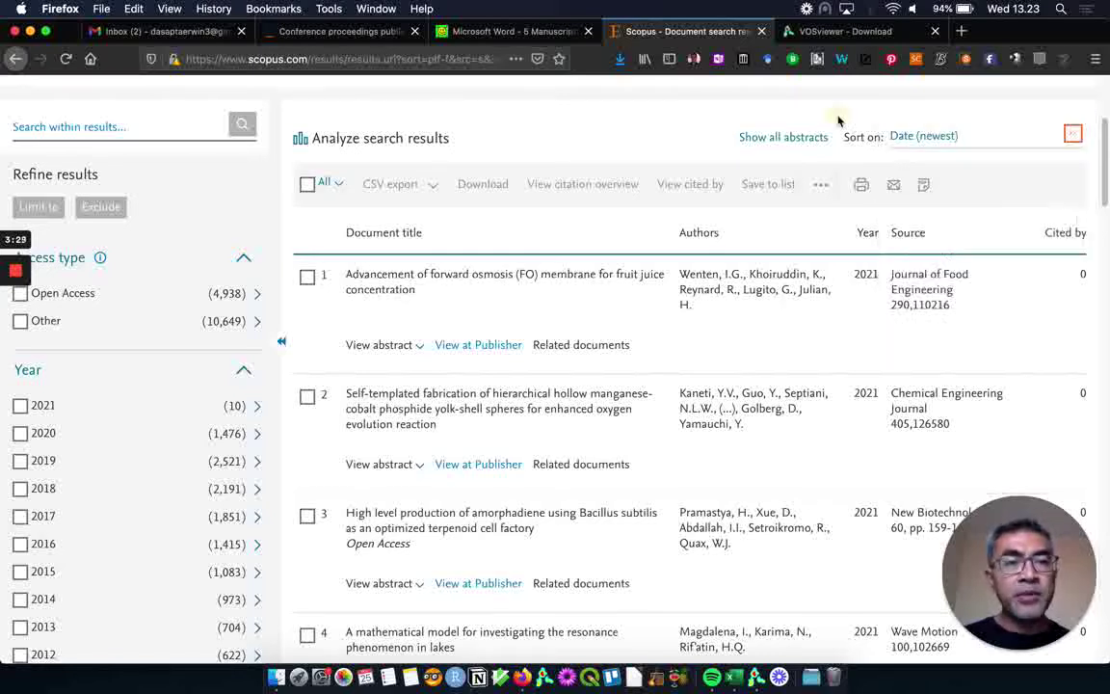
# Step: Select all document results and open the export document settings for CSV
pyautogui.click(321, 185)
pyautogui.click(371, 232)
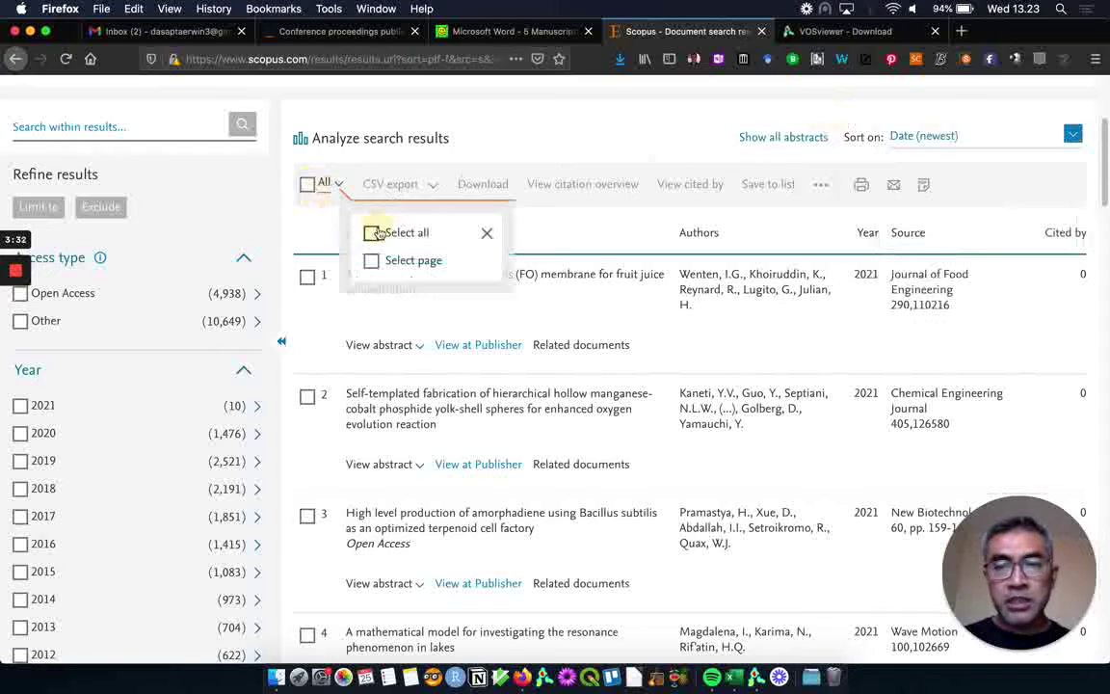
pyautogui.click(429, 186)
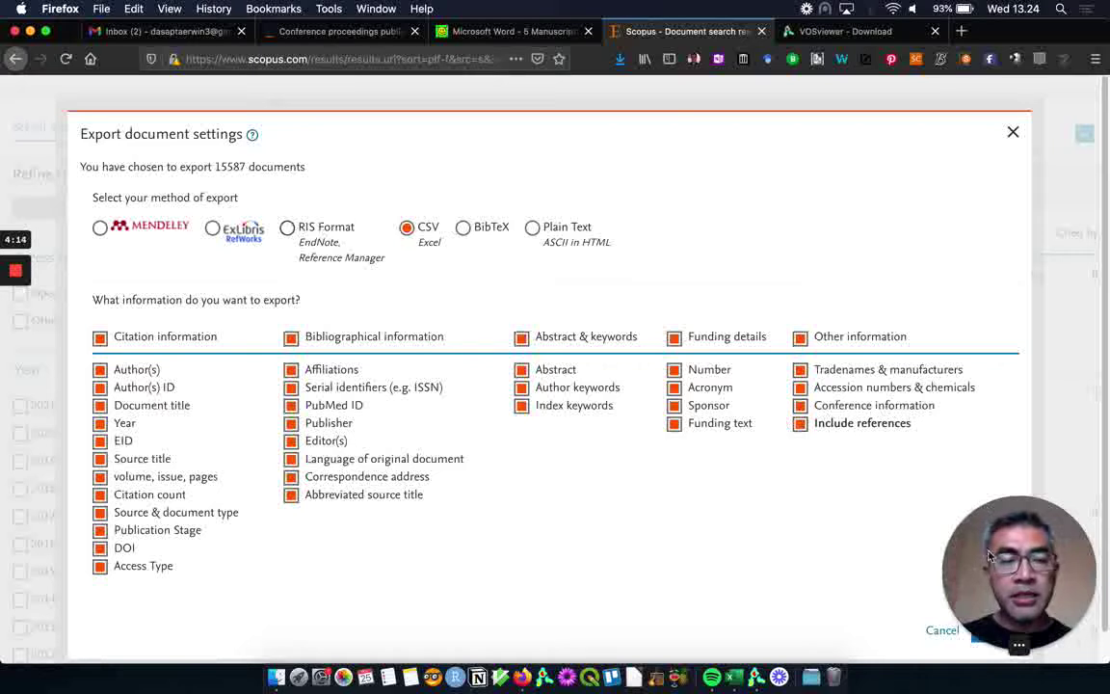
pyautogui.moveTo(1010, 584); pyautogui.dragTo(857, 585)
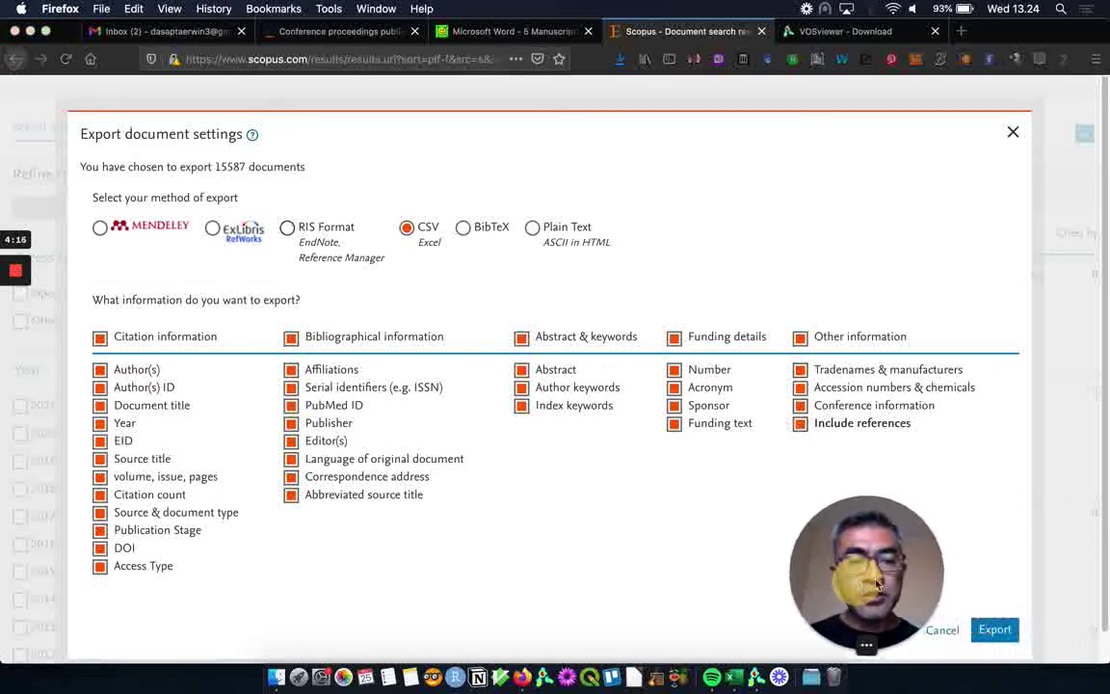
# Step: Export only the first 2,000 documents as CSV with all information fields selected, and cancel saving scopus.csv
pyautogui.click(998, 631)
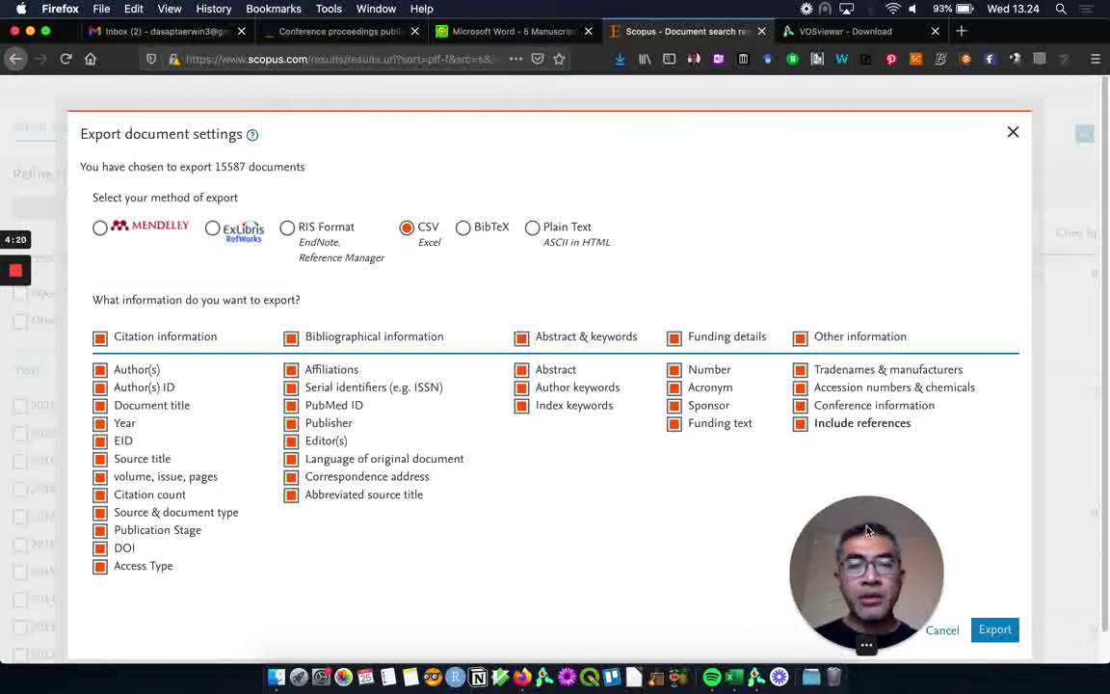
pyautogui.scroll(-2, 964, 503)
pyautogui.click(993, 598)
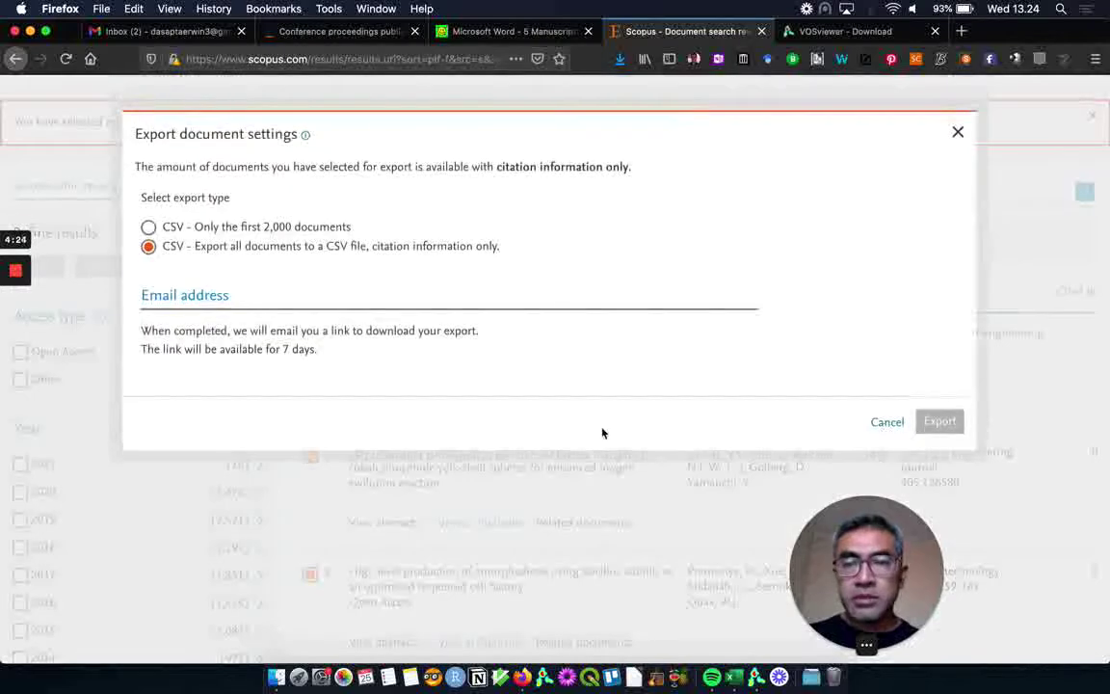
pyautogui.click(149, 226)
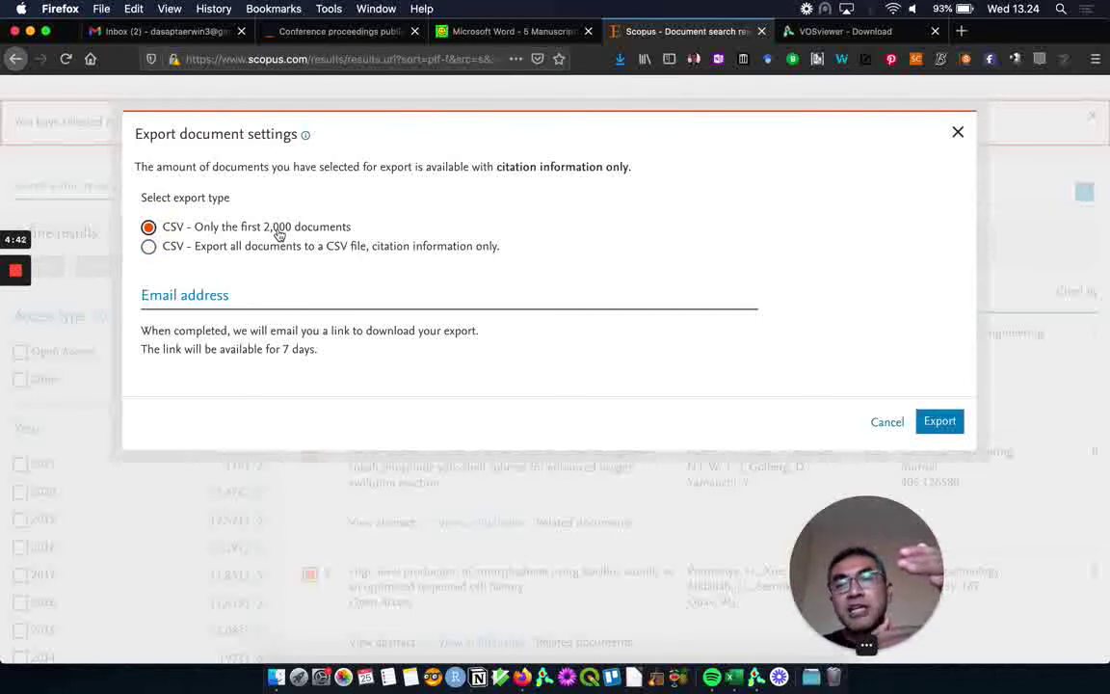
pyautogui.click(150, 247)
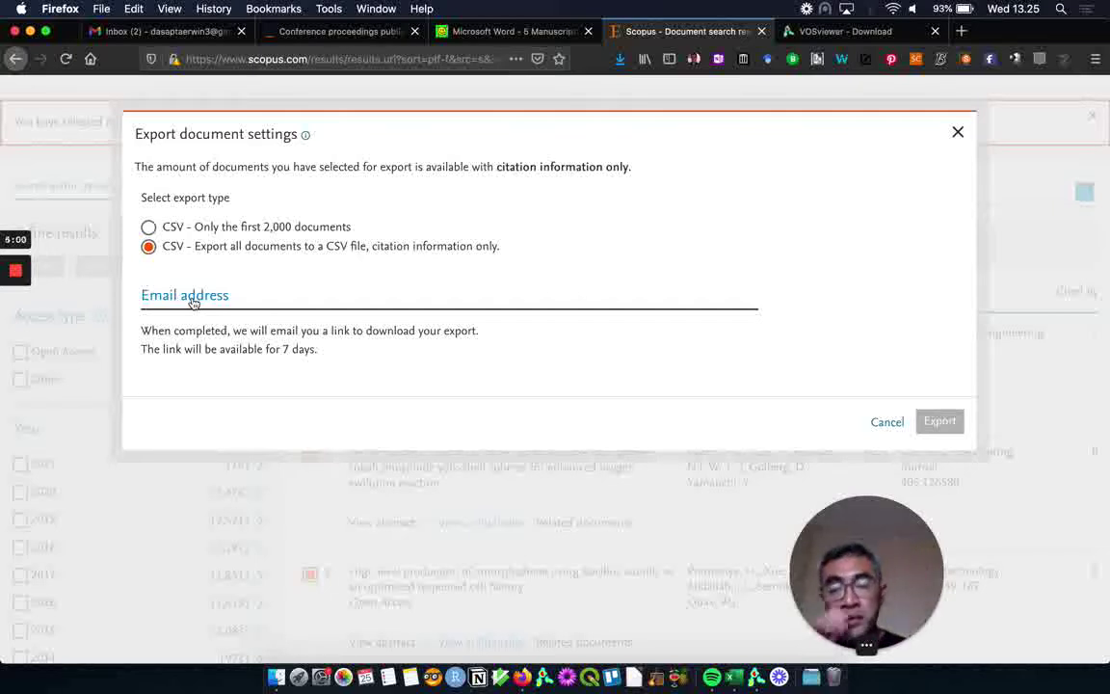
pyautogui.click(152, 227)
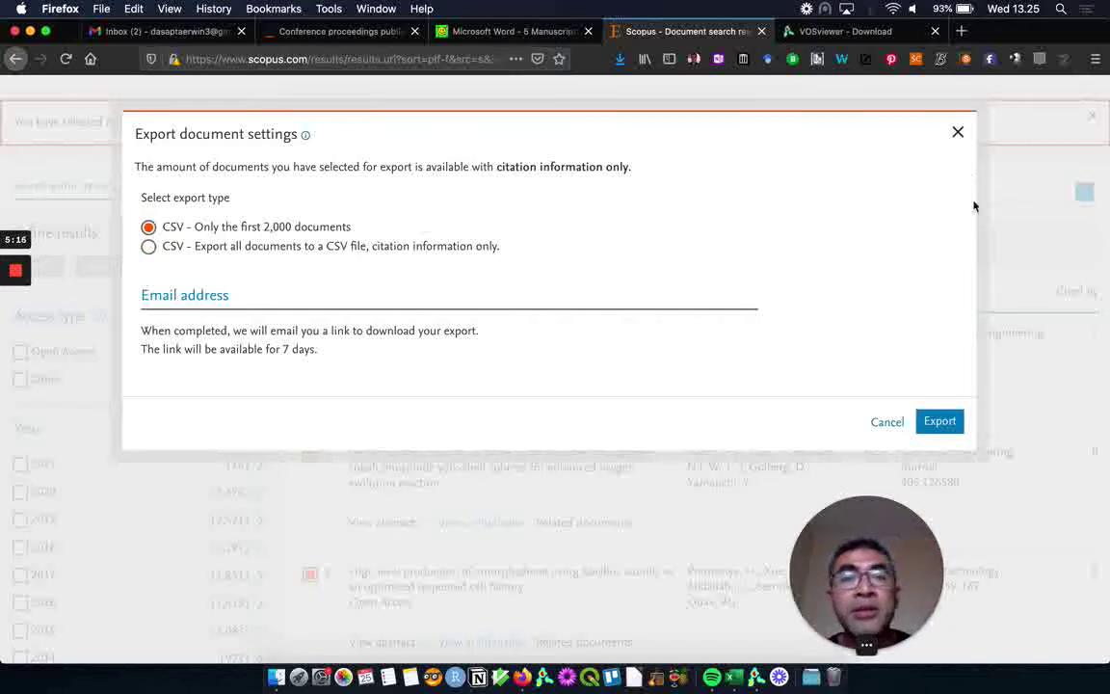
pyautogui.click(935, 422)
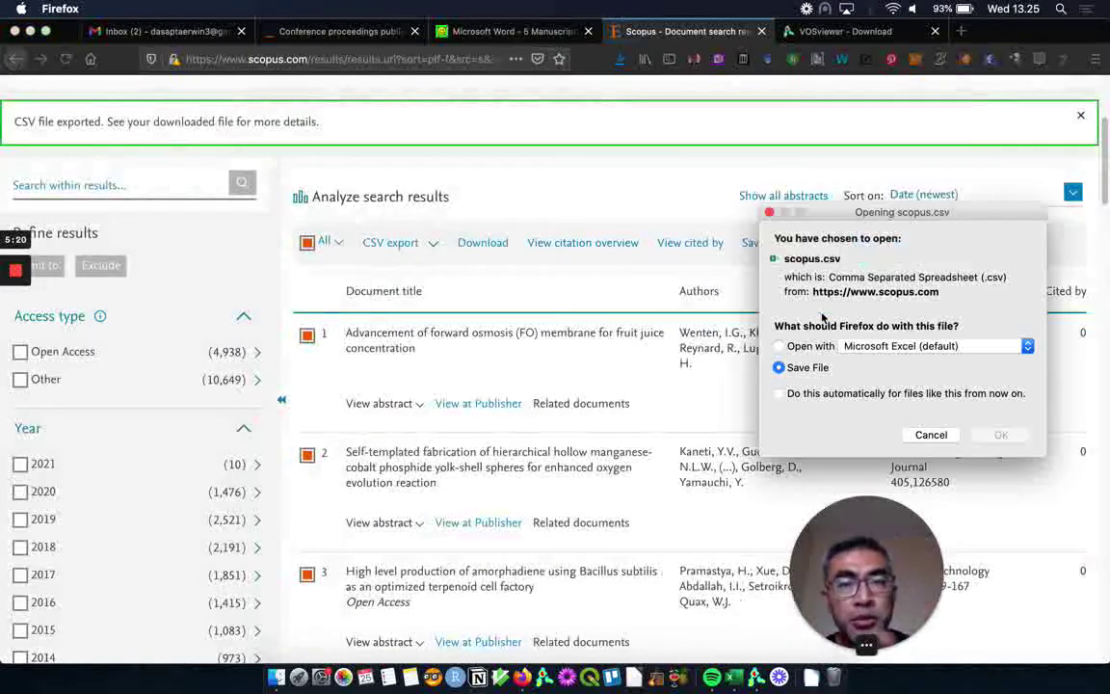
pyautogui.click(932, 435)
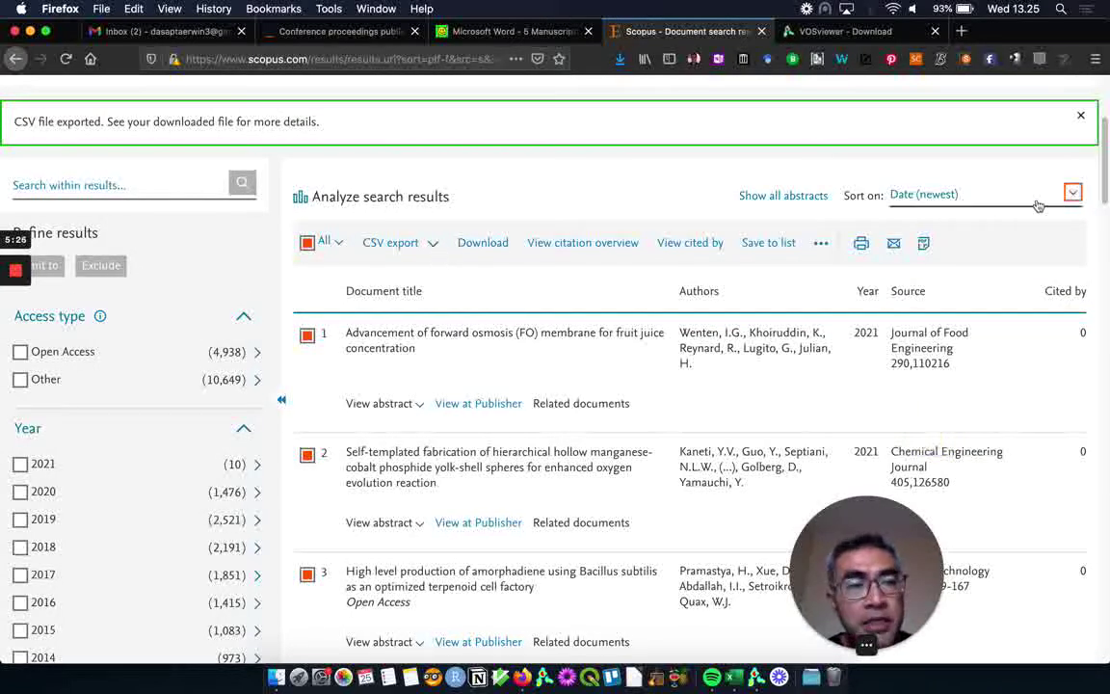
# Step: Sort the document results by Cited by (highest)
pyautogui.click(1071, 196)
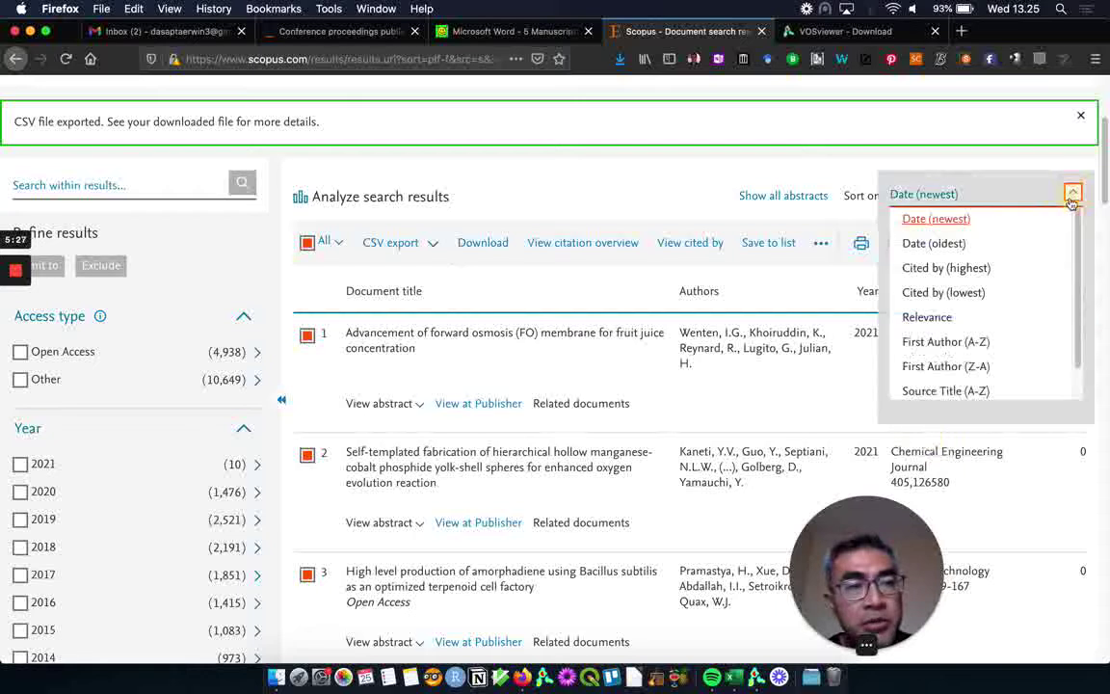
pyautogui.click(946, 269)
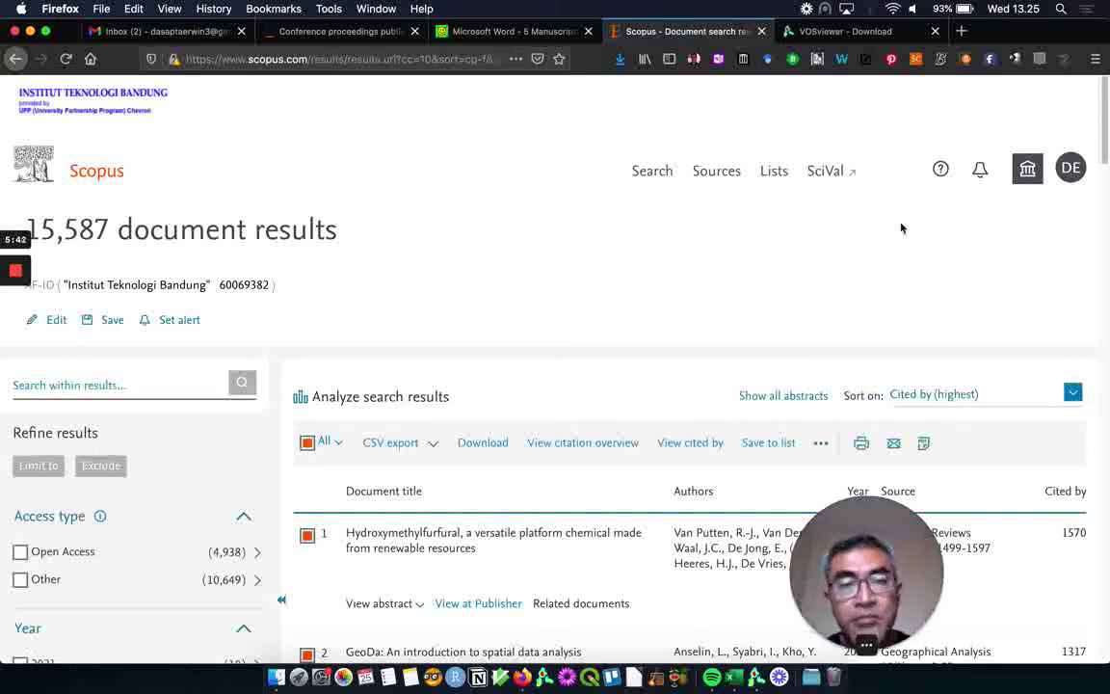
pyautogui.click(433, 449)
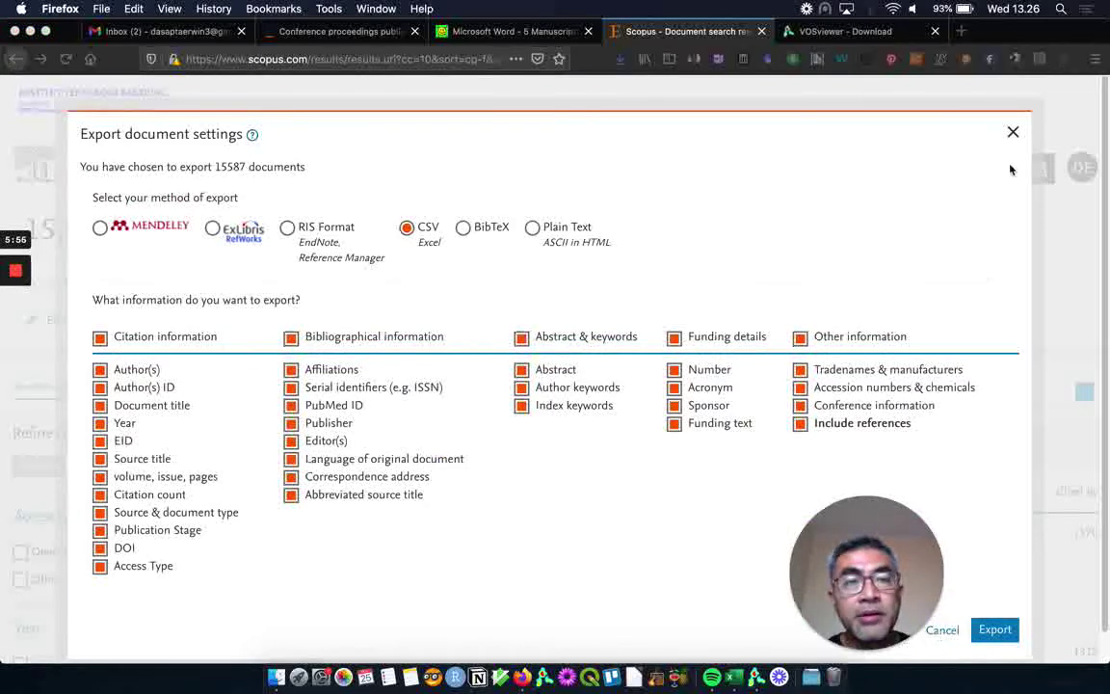
pyautogui.click(1012, 134)
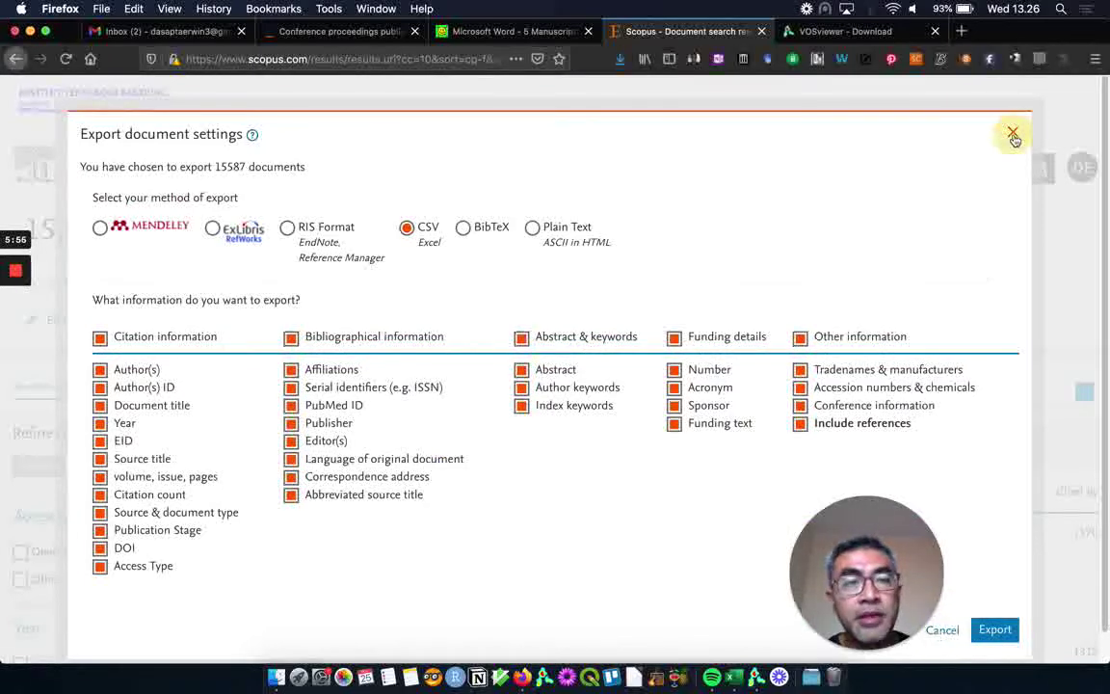
pyautogui.click(996, 630)
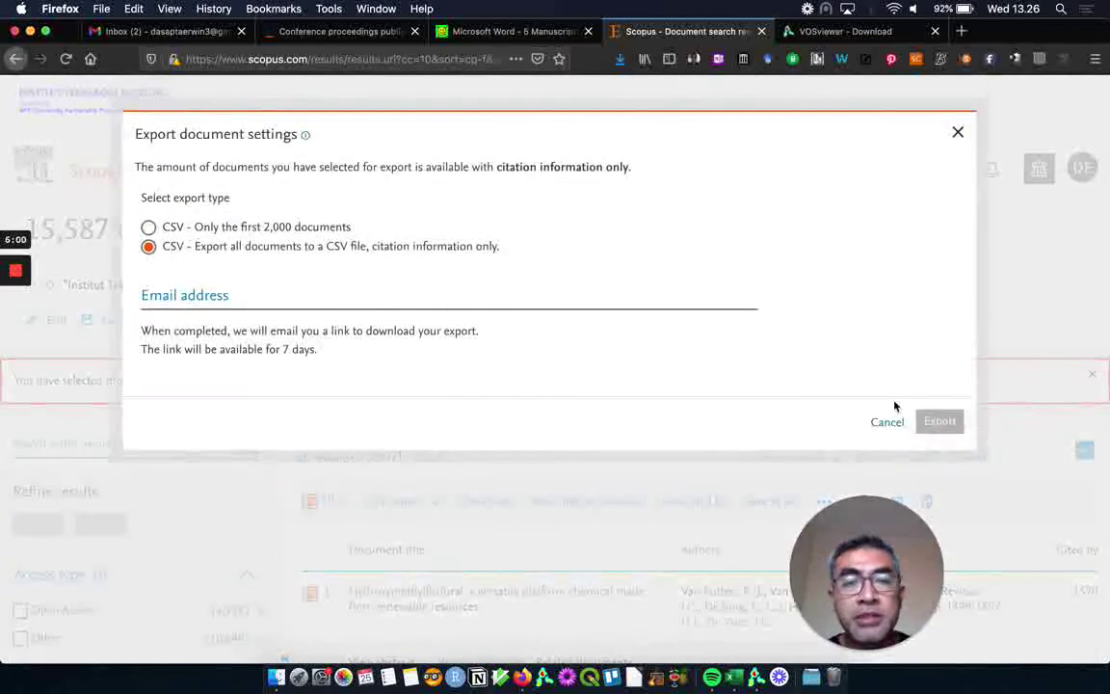
pyautogui.click(892, 425)
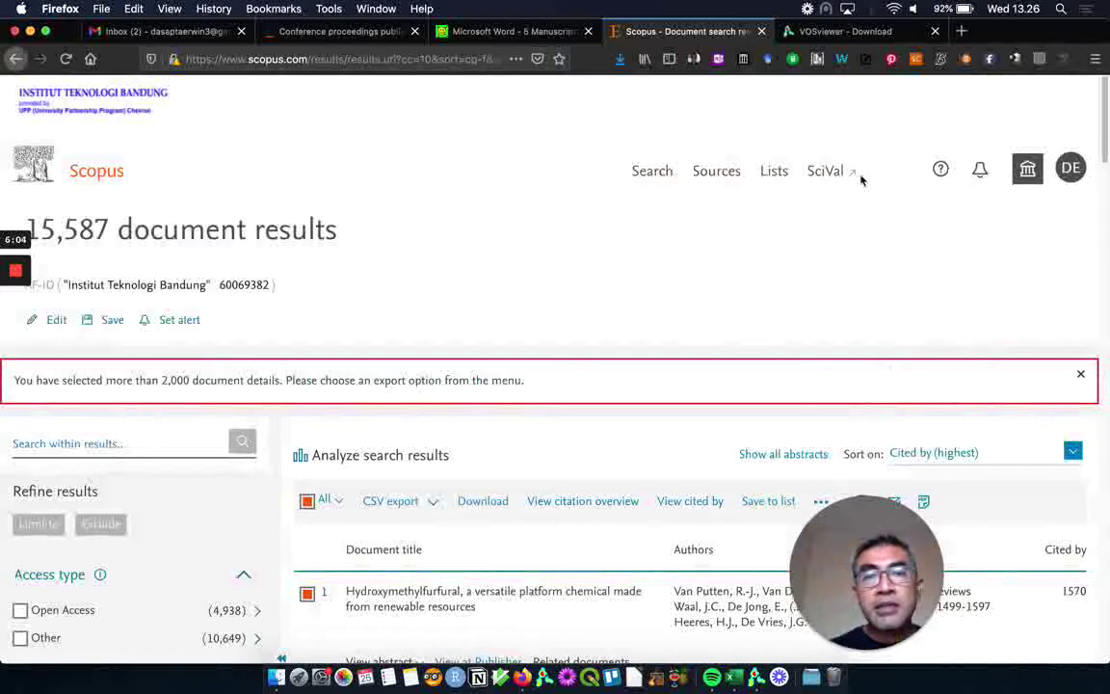
# Step: View the VOSviewer download page and its web address, vosviewer.com/download
pyautogui.click(840, 34)
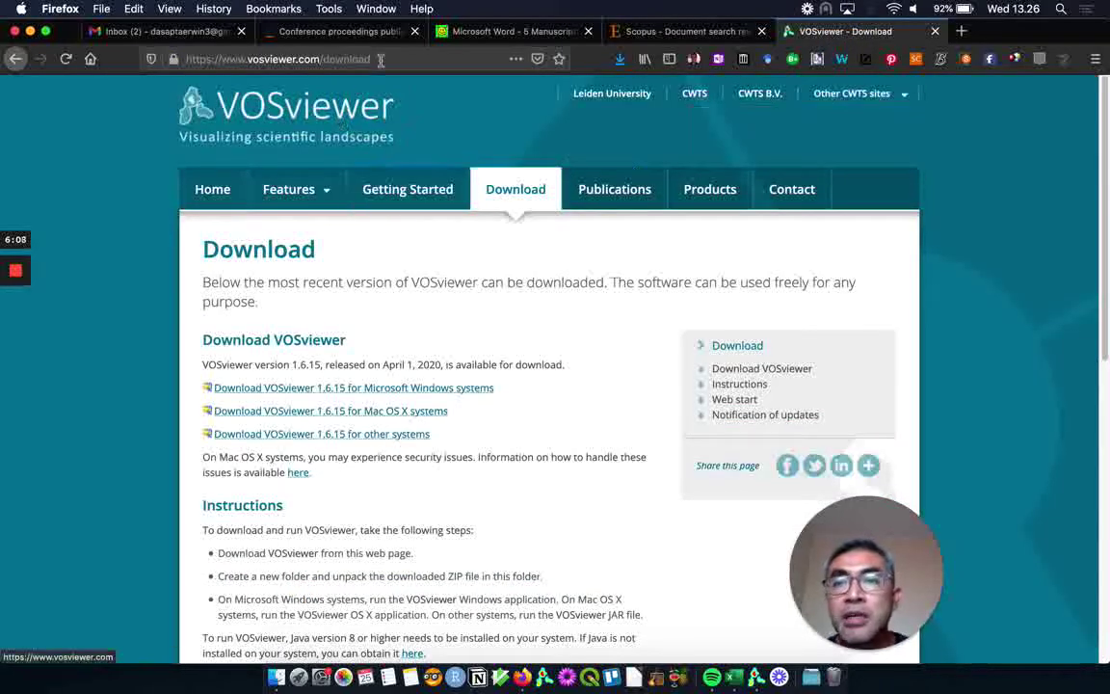
pyautogui.click(173, 52)
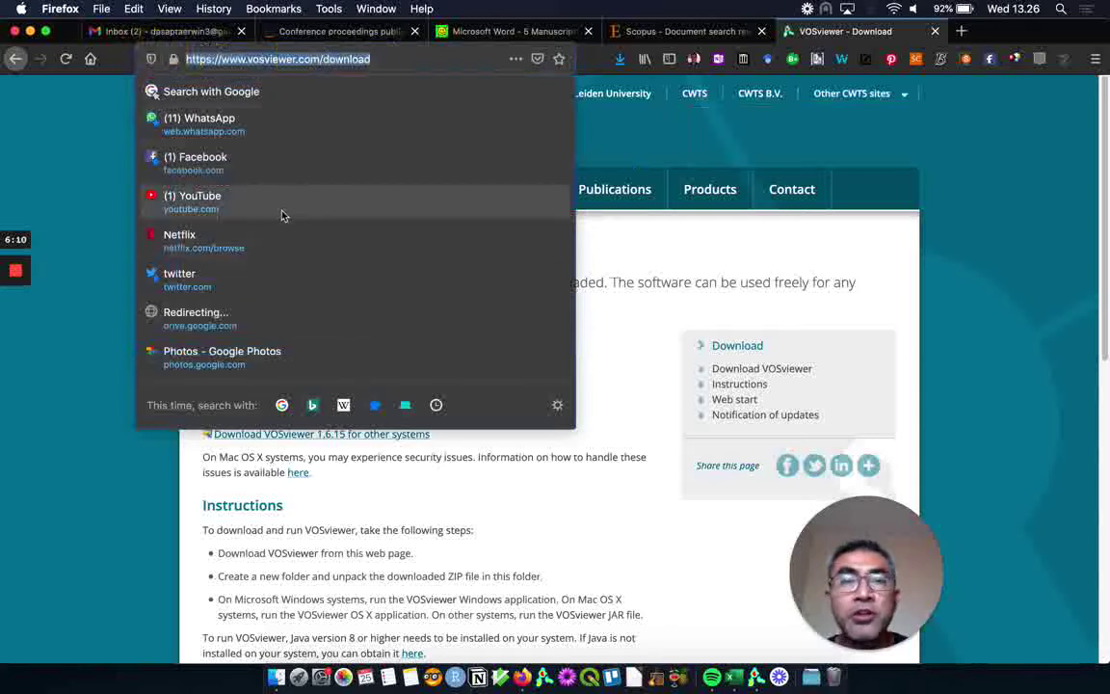
pyautogui.click(381, 64)
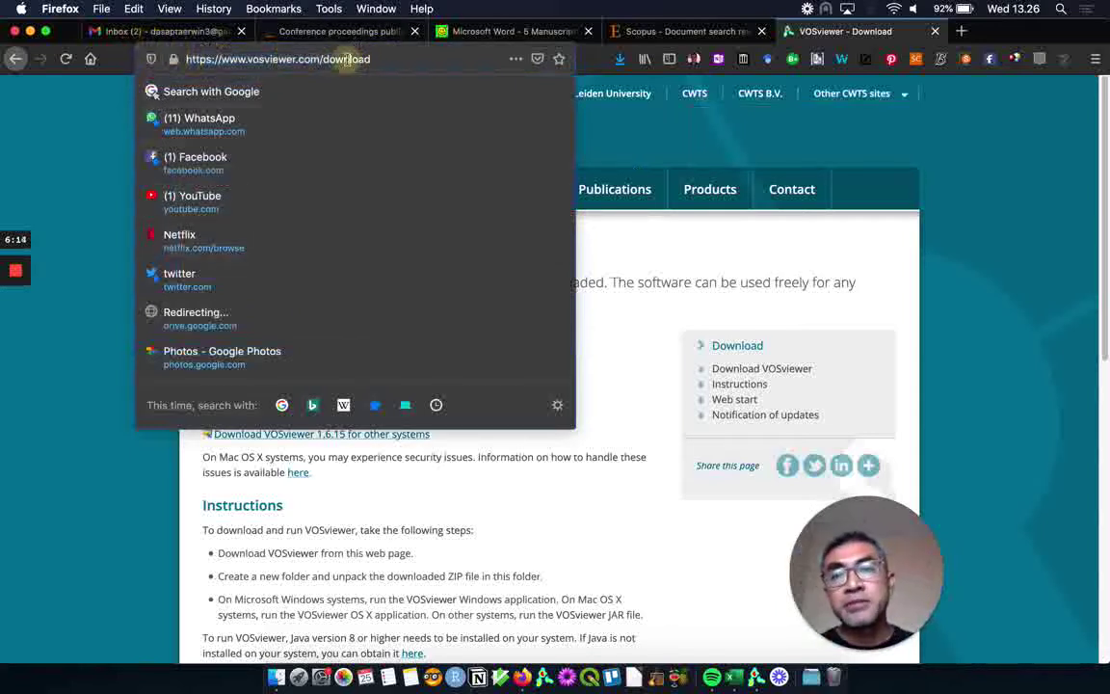
pyautogui.click(984, 315)
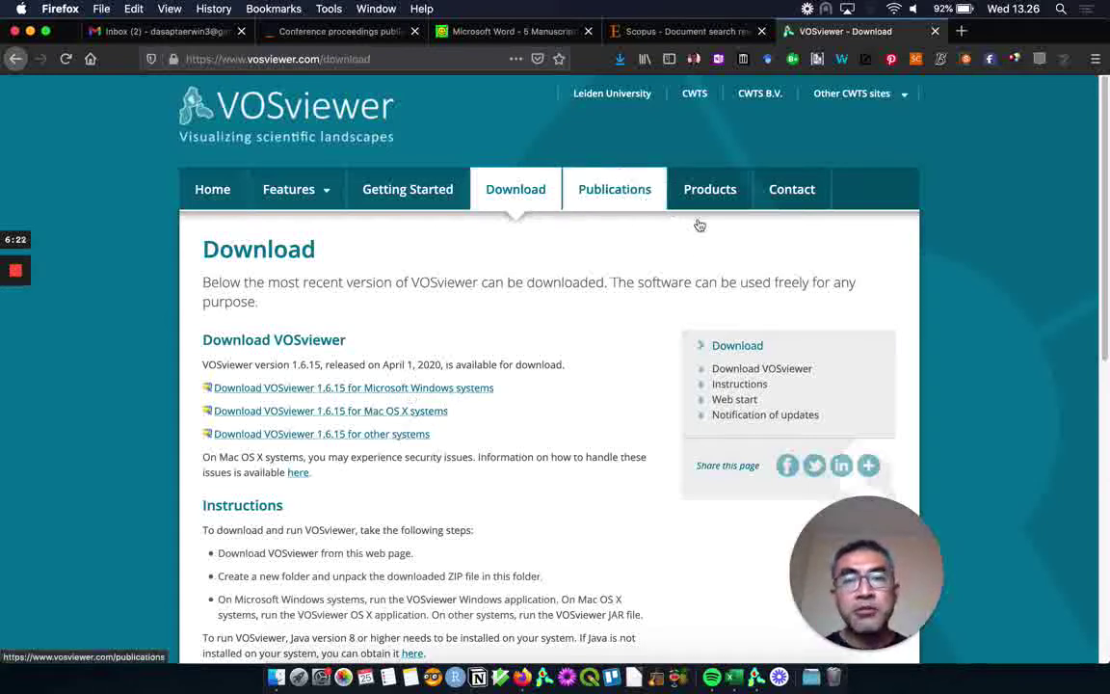
# Step: Switch to Finder and examine the VOSviewer_1.6.15_mac folder and the Scopus export files in Vosviewer-newest and Vosviewer-top-cite
pyautogui.press('super+Tab')
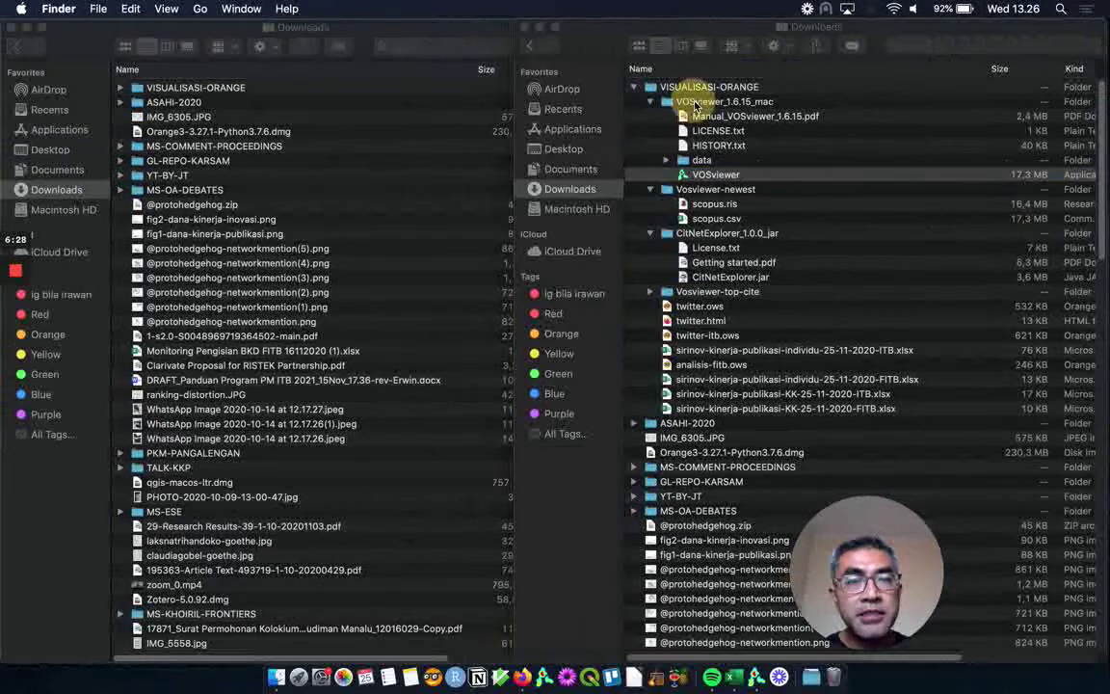
pyautogui.click(732, 174)
pyautogui.click(698, 103)
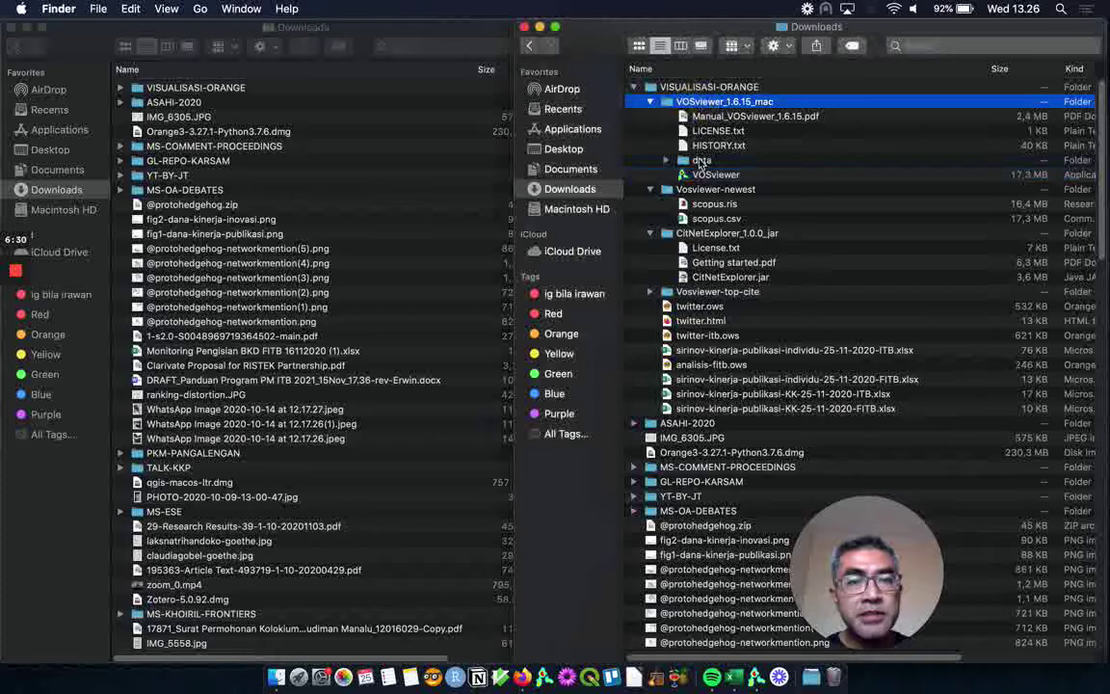
pyautogui.keyDown('shift'); pyautogui.click(700, 176); pyautogui.keyUp('shift')
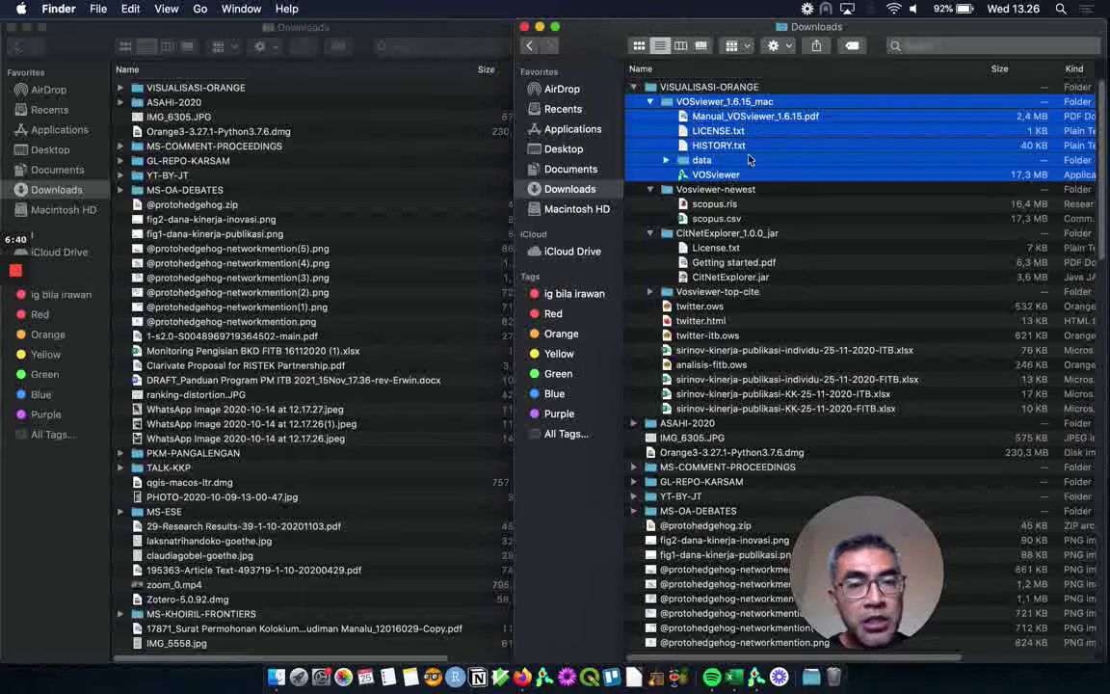
pyautogui.click(748, 190)
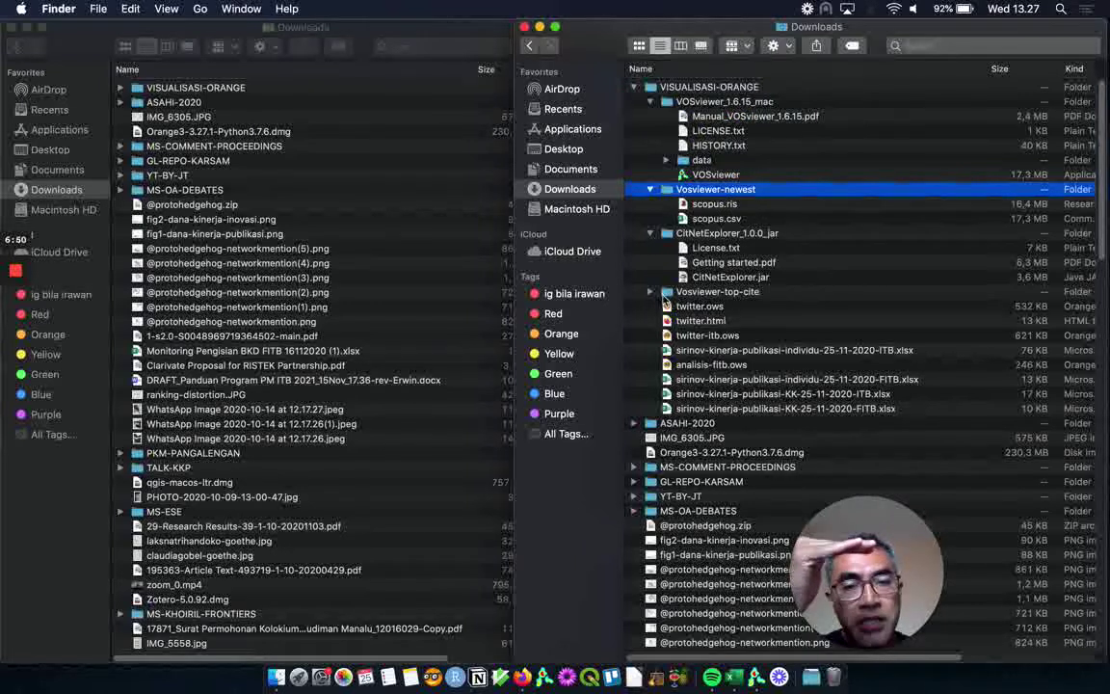
pyautogui.click(649, 291)
pyautogui.click(694, 293)
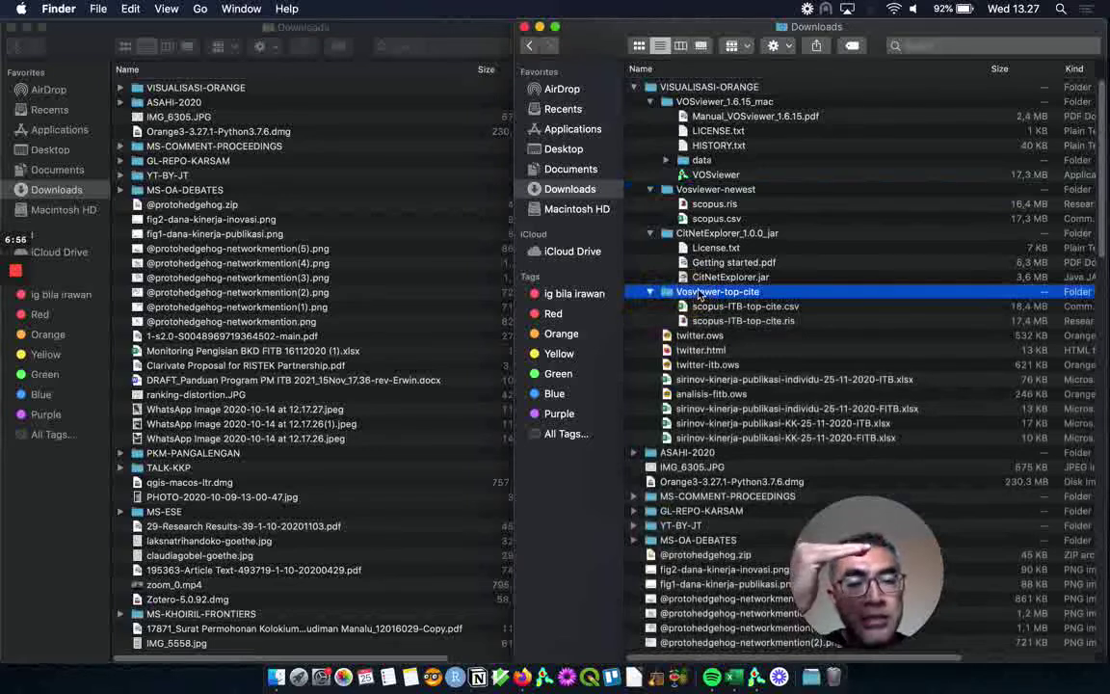
pyautogui.moveTo(714, 195); pyautogui.dragTo(782, 237)
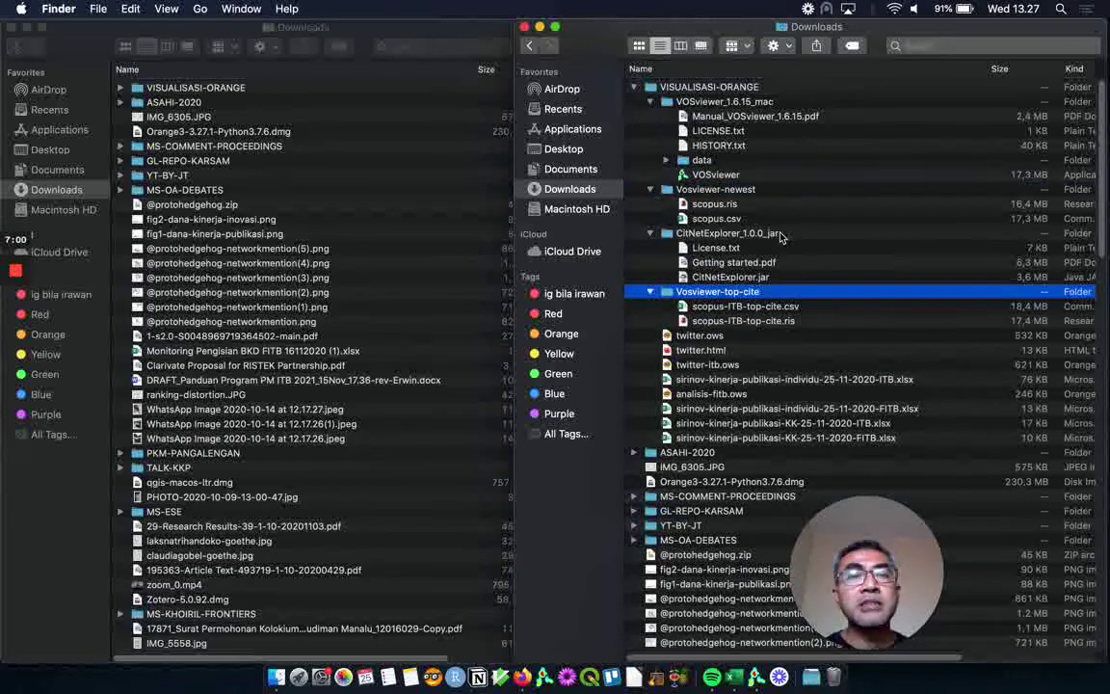
pyautogui.hotkey('ctrl', 'Right')
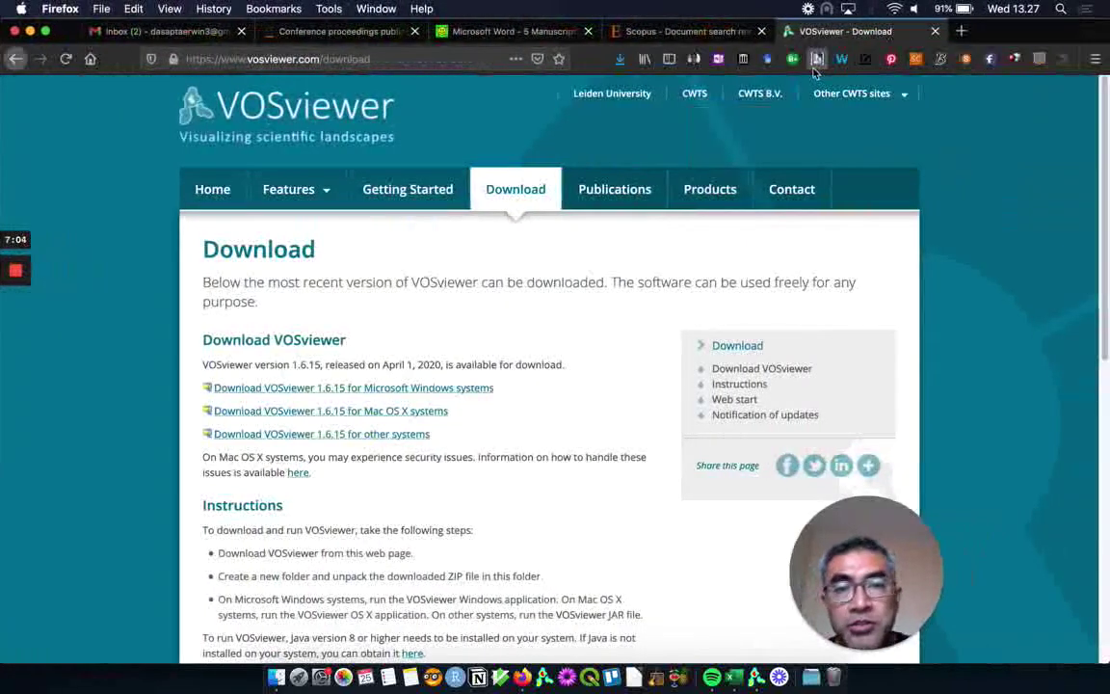
pyautogui.hotkey('ctrl', 'Left')
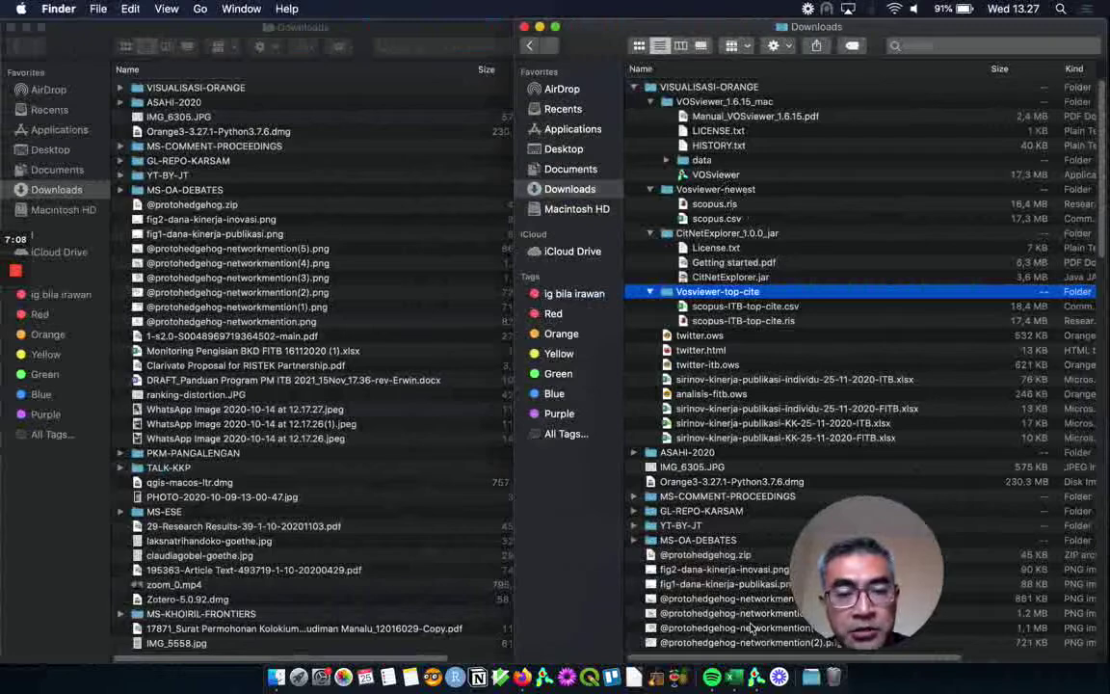
# Step: Switch to VOSviewer and start a map based on bibliographic data, read from bibliographic database files
pyautogui.click(758, 677)
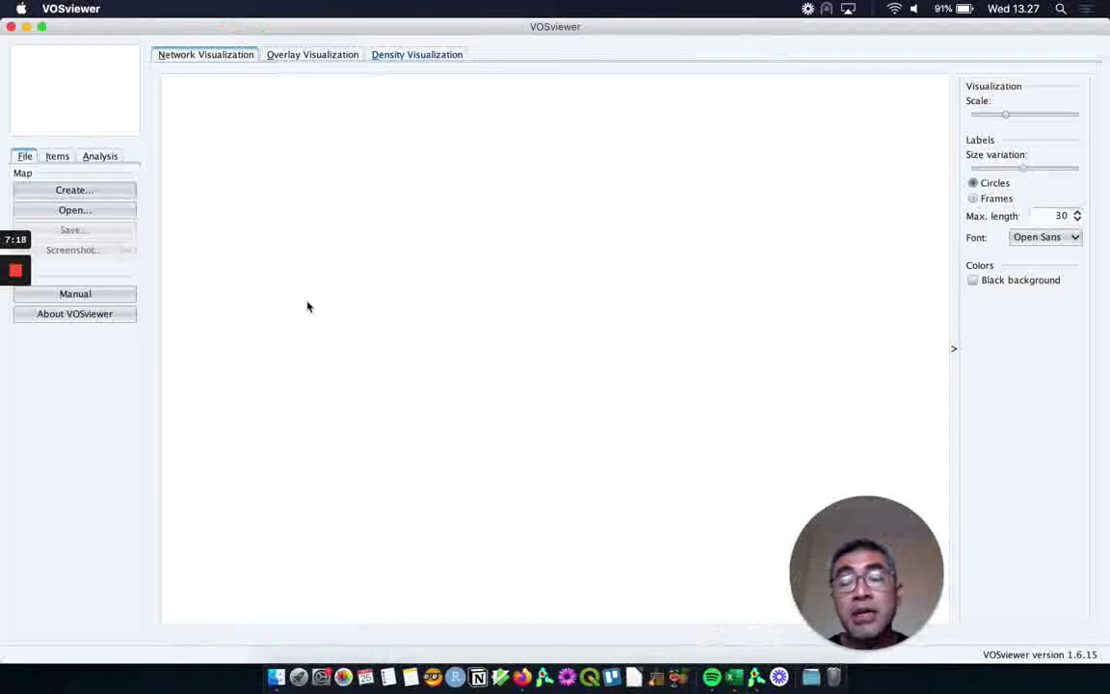
pyautogui.click(93, 194)
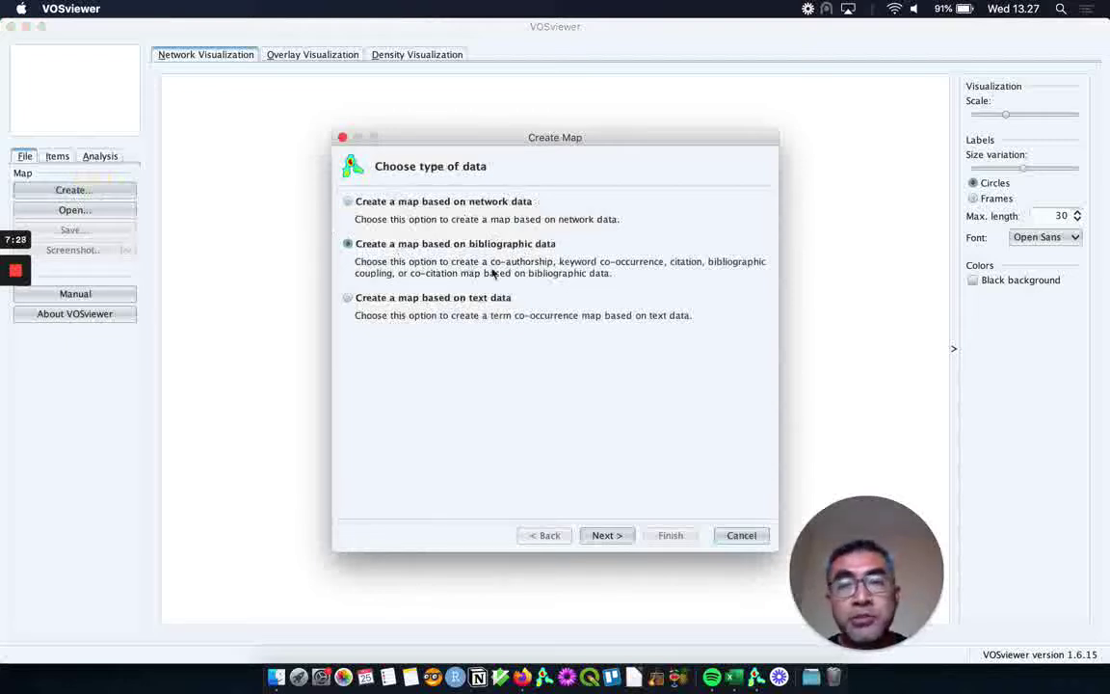
pyautogui.click(603, 536)
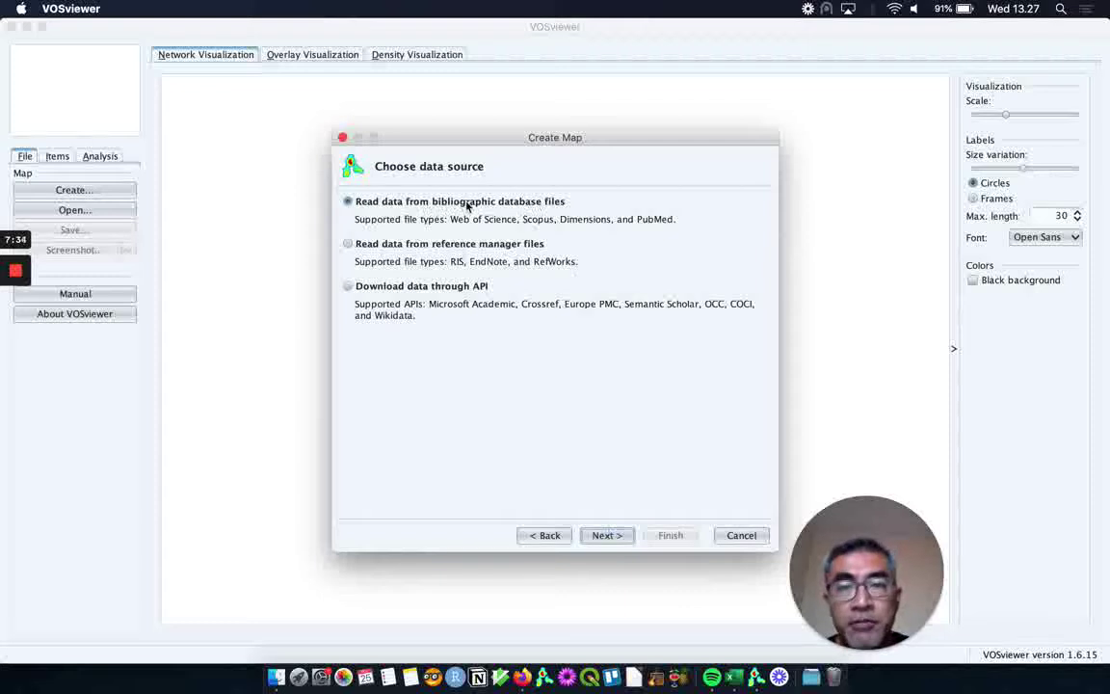
pyautogui.click(611, 538)
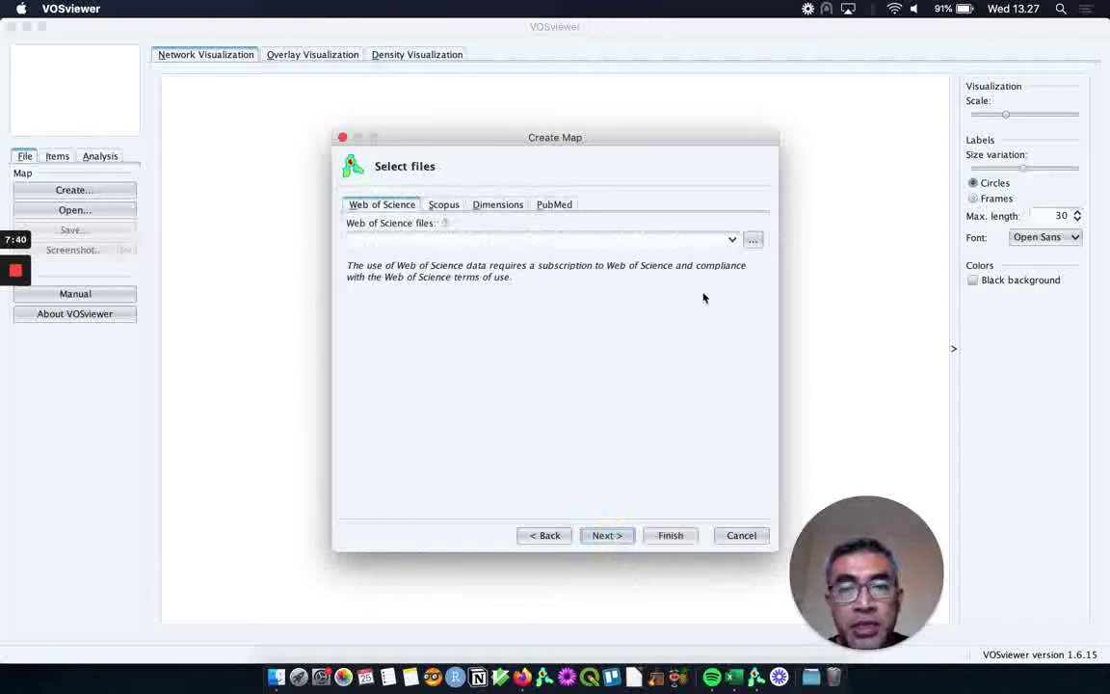
# Step: Review the Web of Science, Dimensions and PubMed file sources and choose Scopus as the source
pyautogui.click(444, 205)
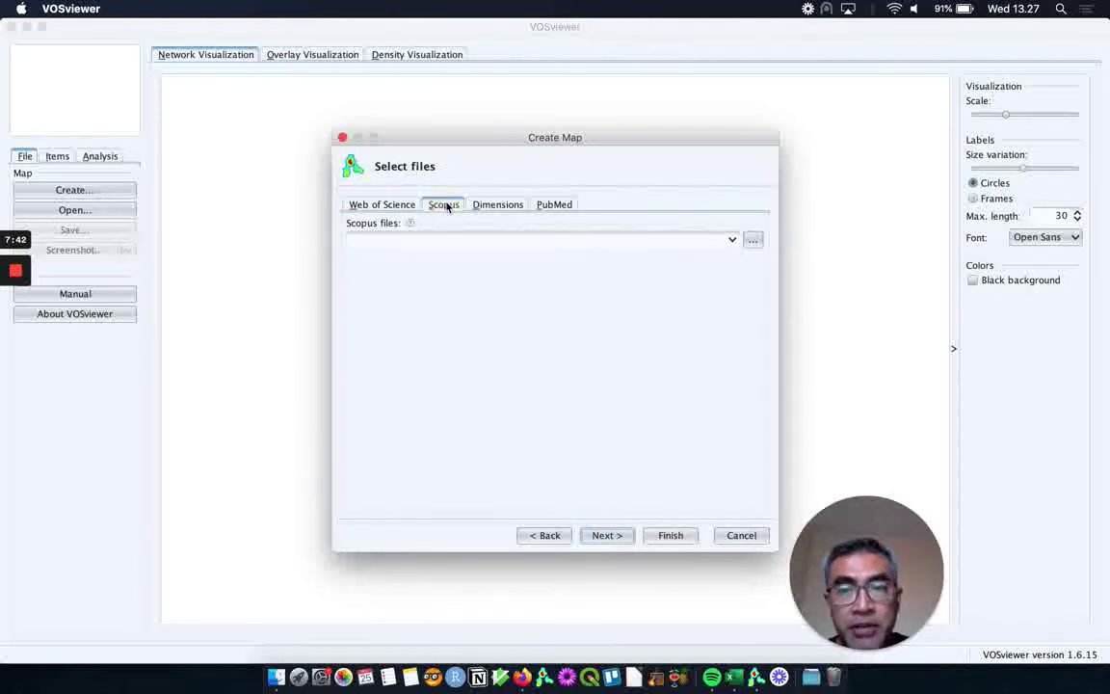
pyautogui.click(395, 209)
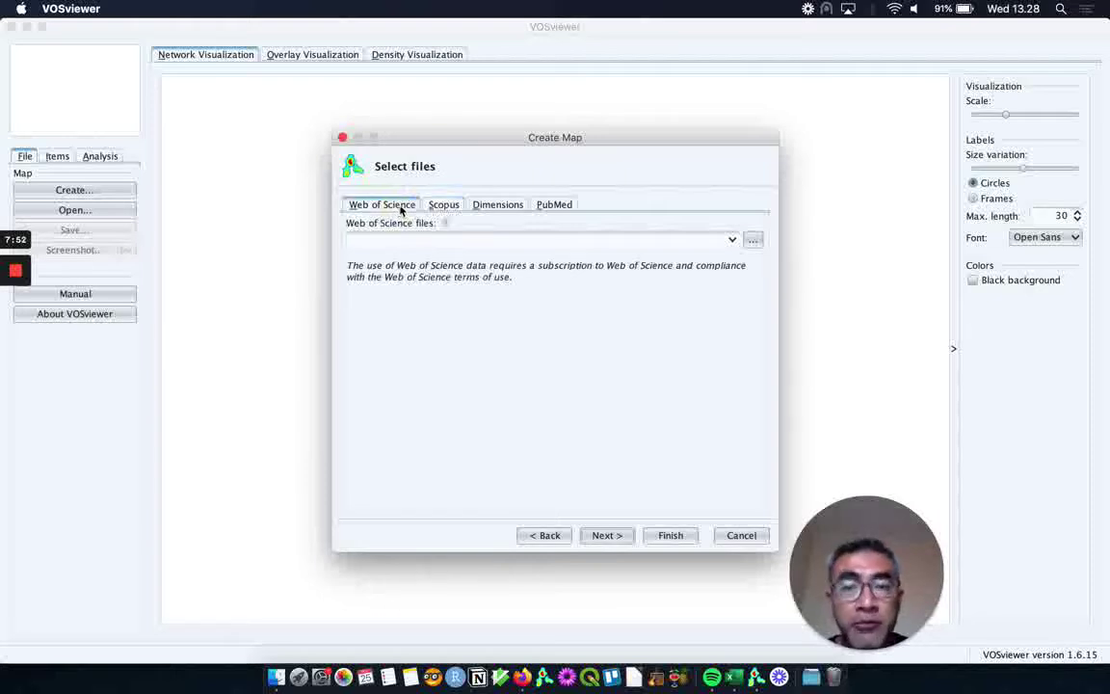
pyautogui.click(444, 205)
pyautogui.click(482, 206)
pyautogui.click(556, 205)
pyautogui.click(447, 209)
# Step: Load scopus.csv from Downloads/VISUALISASI-ORANGE/Vosviewer-newest as the Scopus file and continue to the analysis type
pyautogui.click(753, 240)
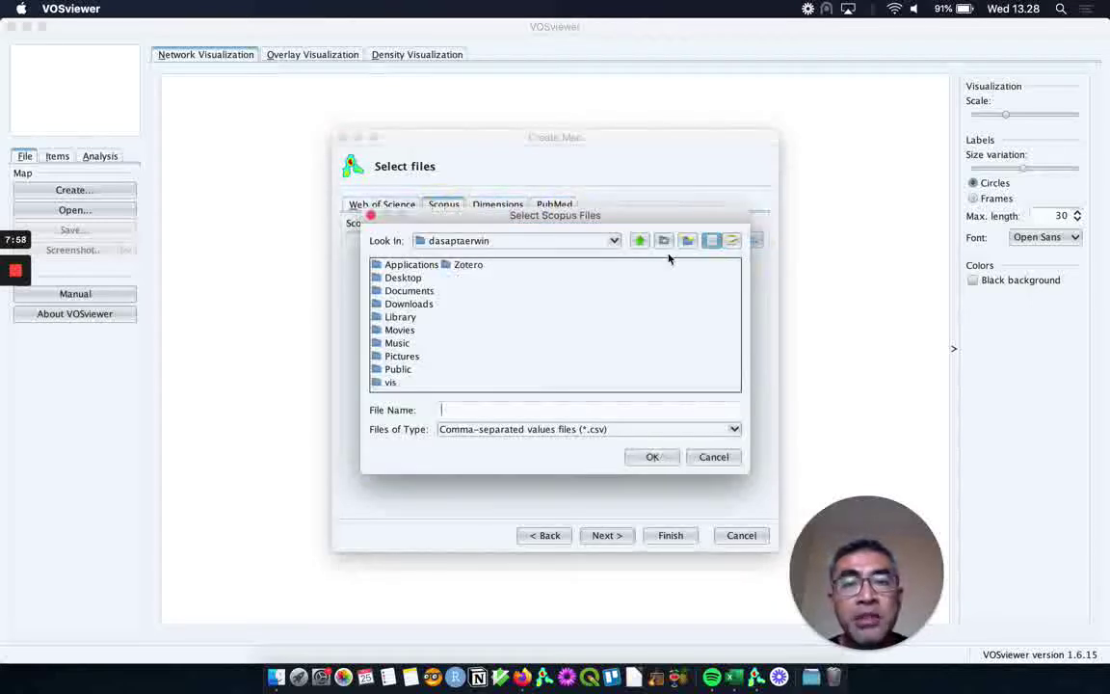
pyautogui.doubleClick(421, 304)
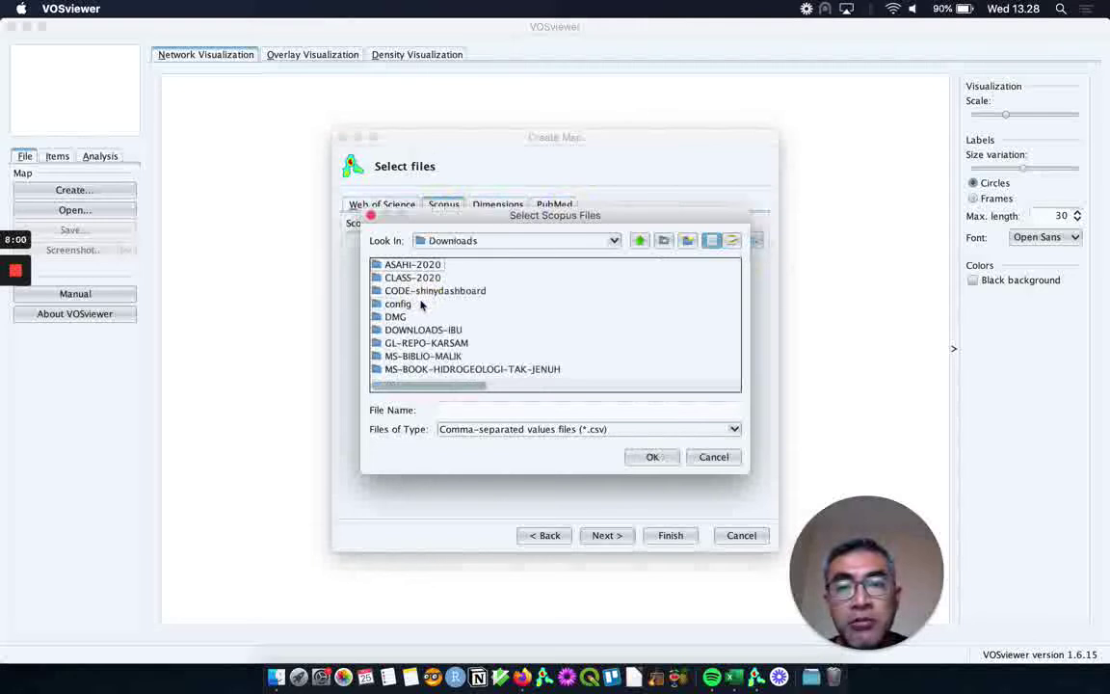
pyautogui.moveTo(436, 385); pyautogui.dragTo(760, 393)
pyautogui.moveTo(661, 391); pyautogui.dragTo(533, 397)
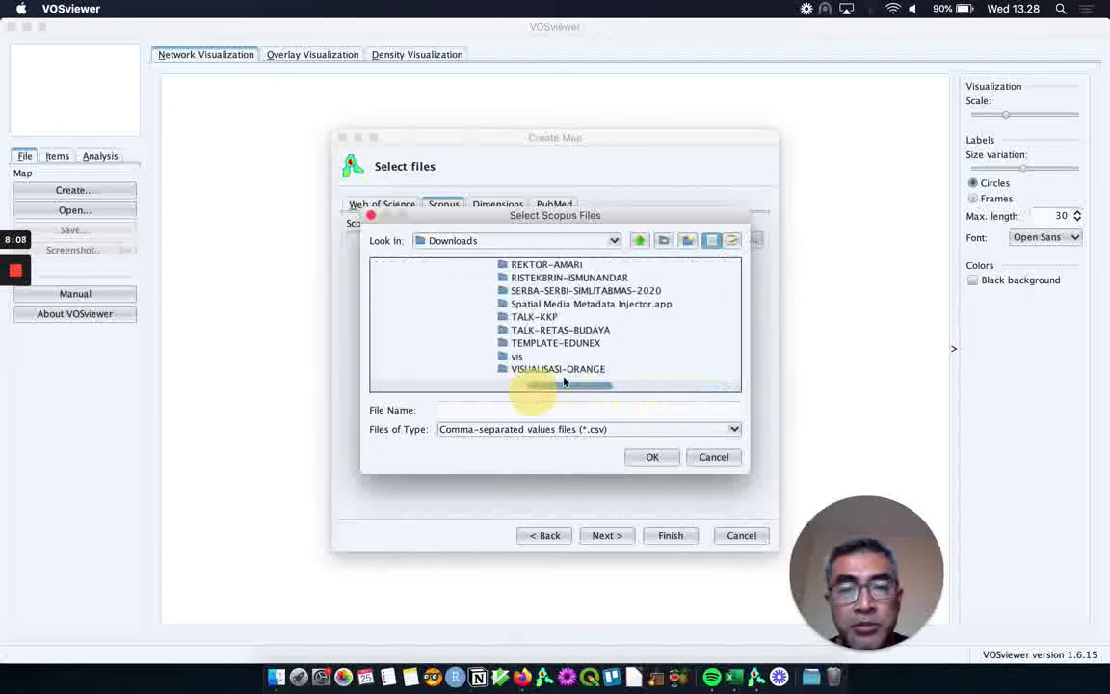
pyautogui.doubleClick(590, 370)
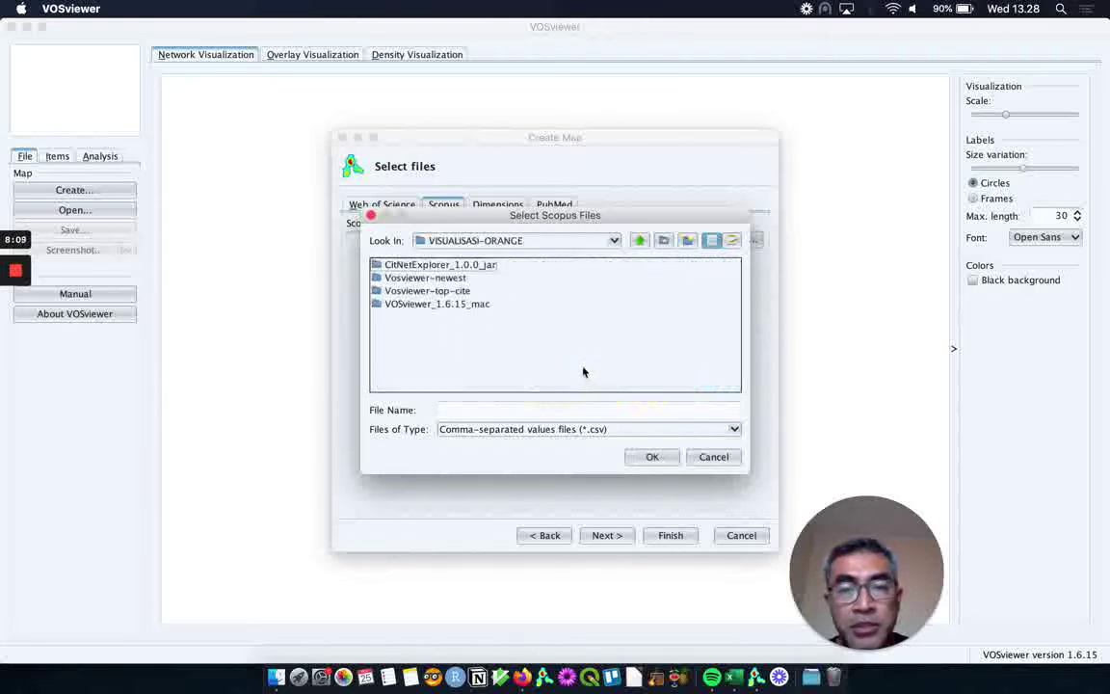
pyautogui.doubleClick(459, 278)
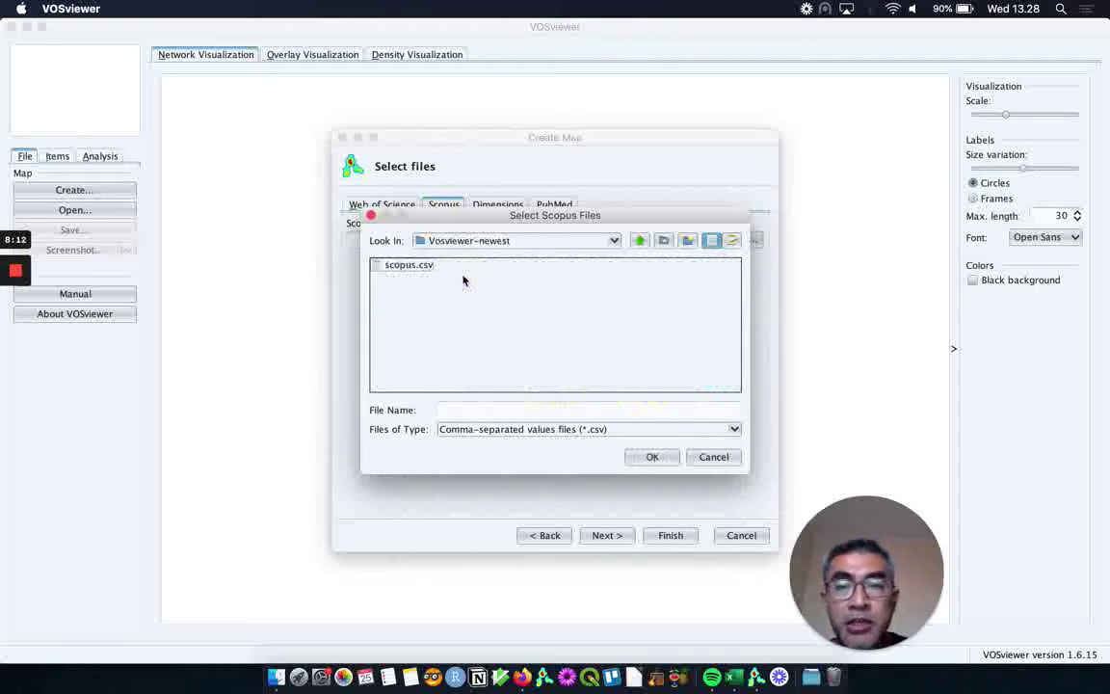
pyautogui.doubleClick(422, 266)
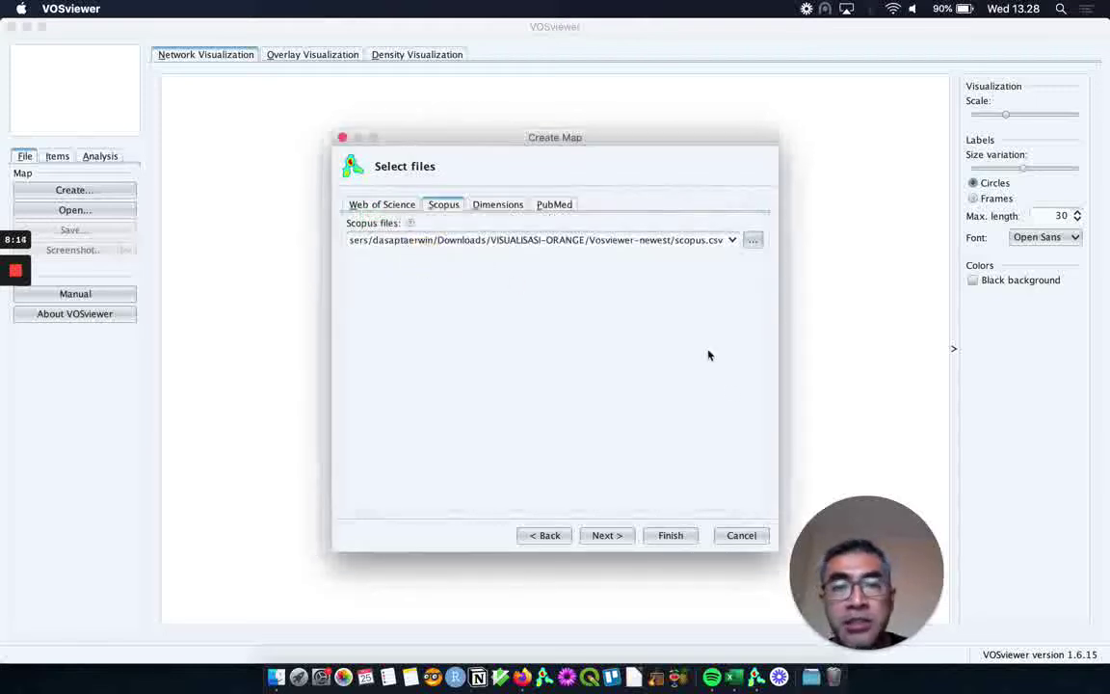
pyautogui.click(607, 534)
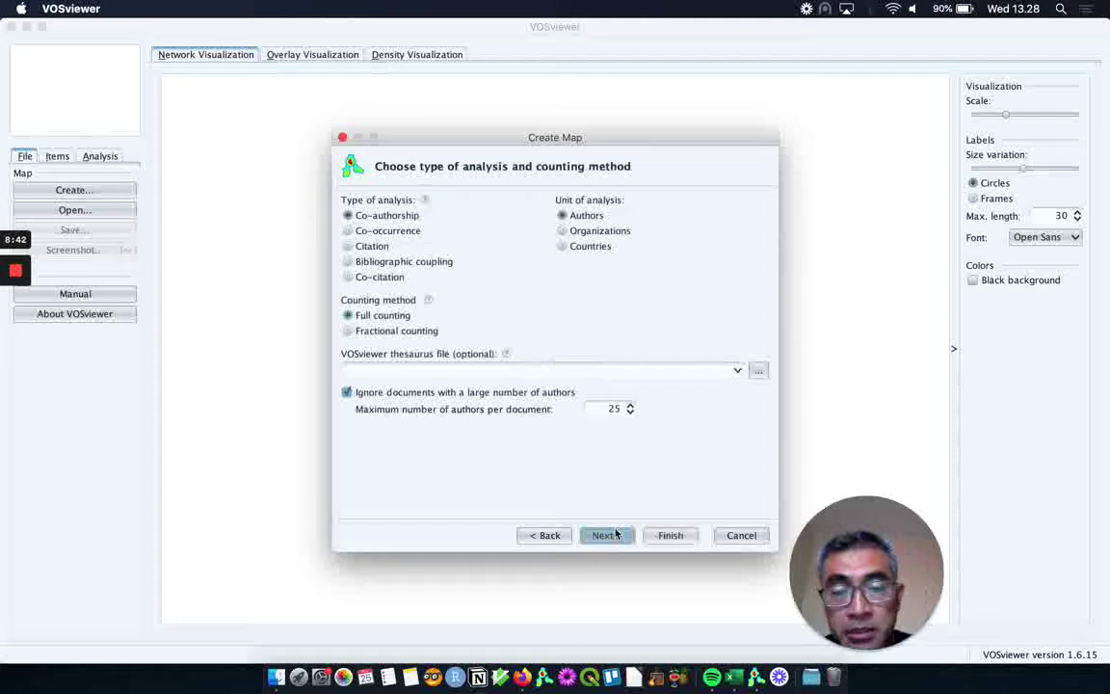
# Step: Choose co-authorship analysis with countries as the unit, keep full counting, and continue to the thresholds
pyautogui.click(392, 218)
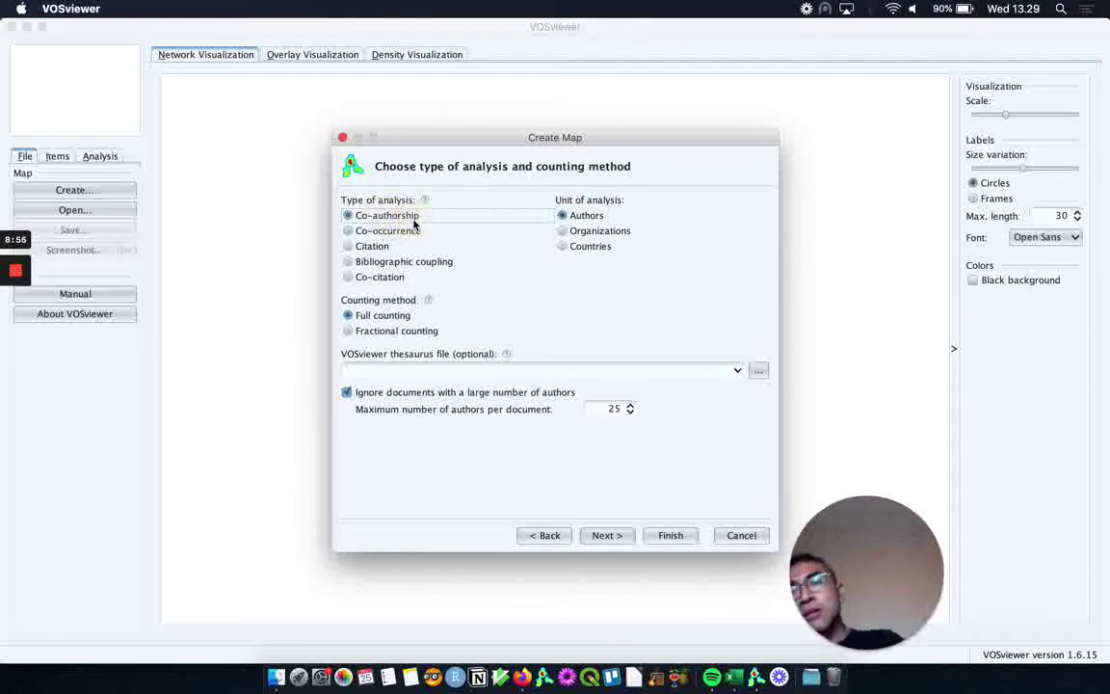
pyautogui.click(596, 218)
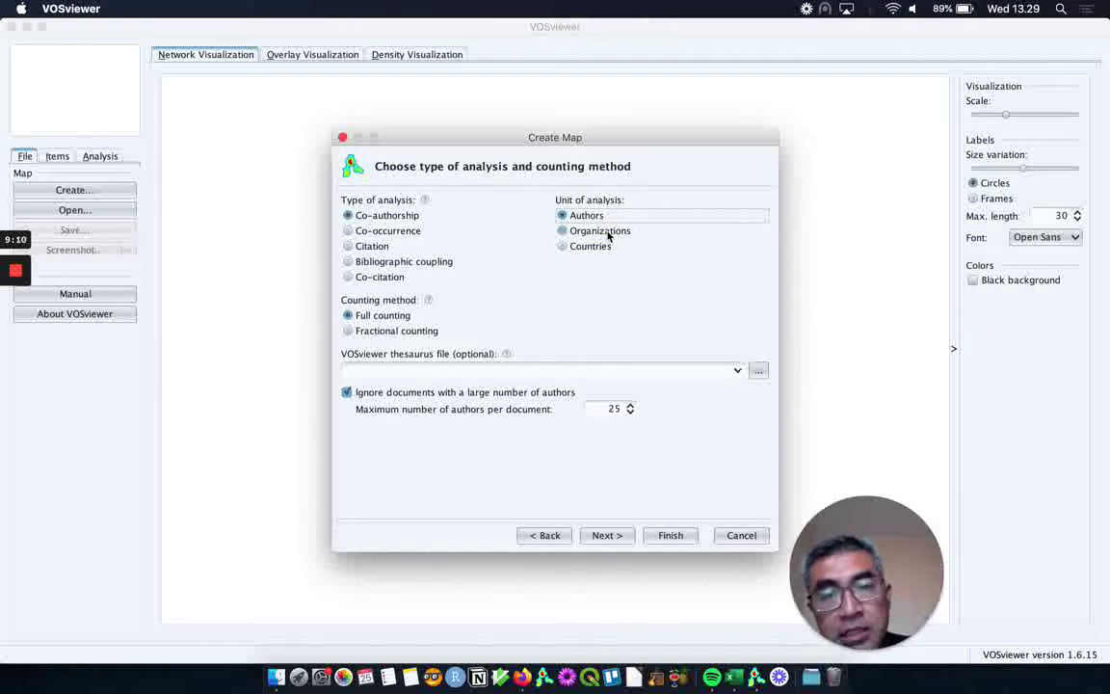
pyautogui.click(611, 235)
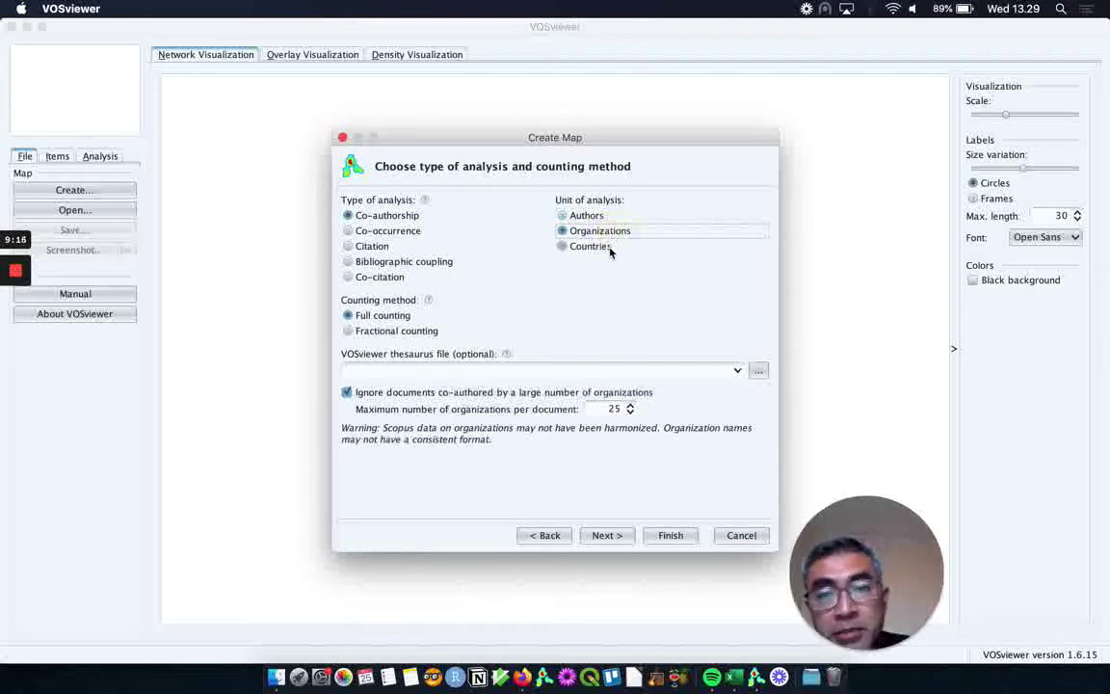
pyautogui.click(610, 250)
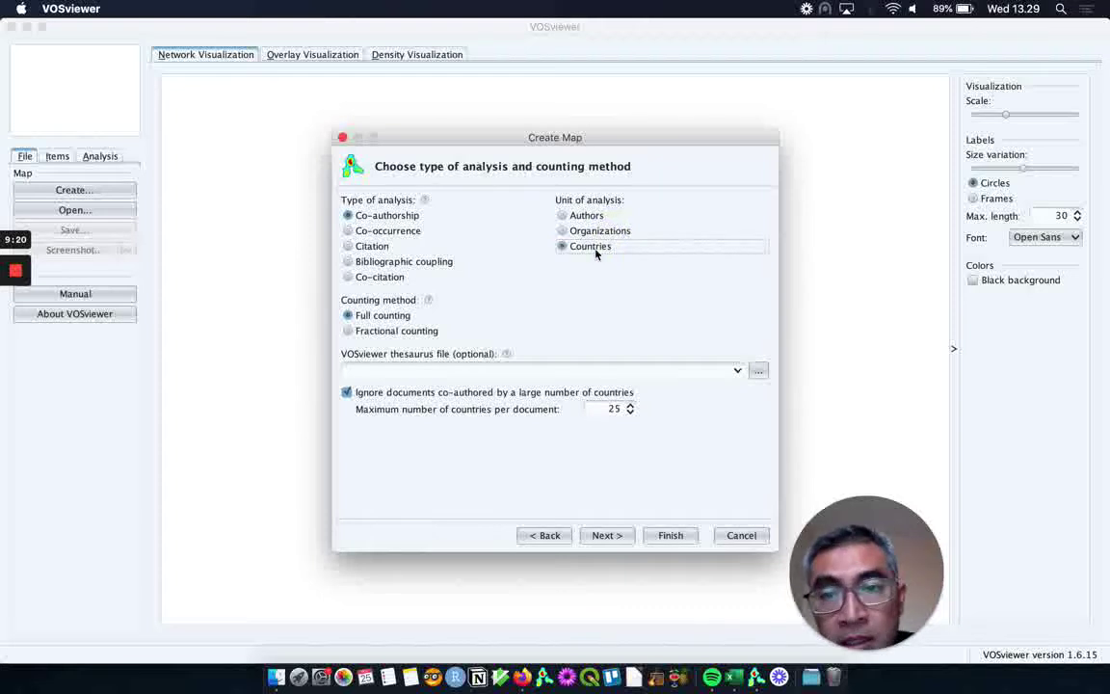
pyautogui.click(405, 217)
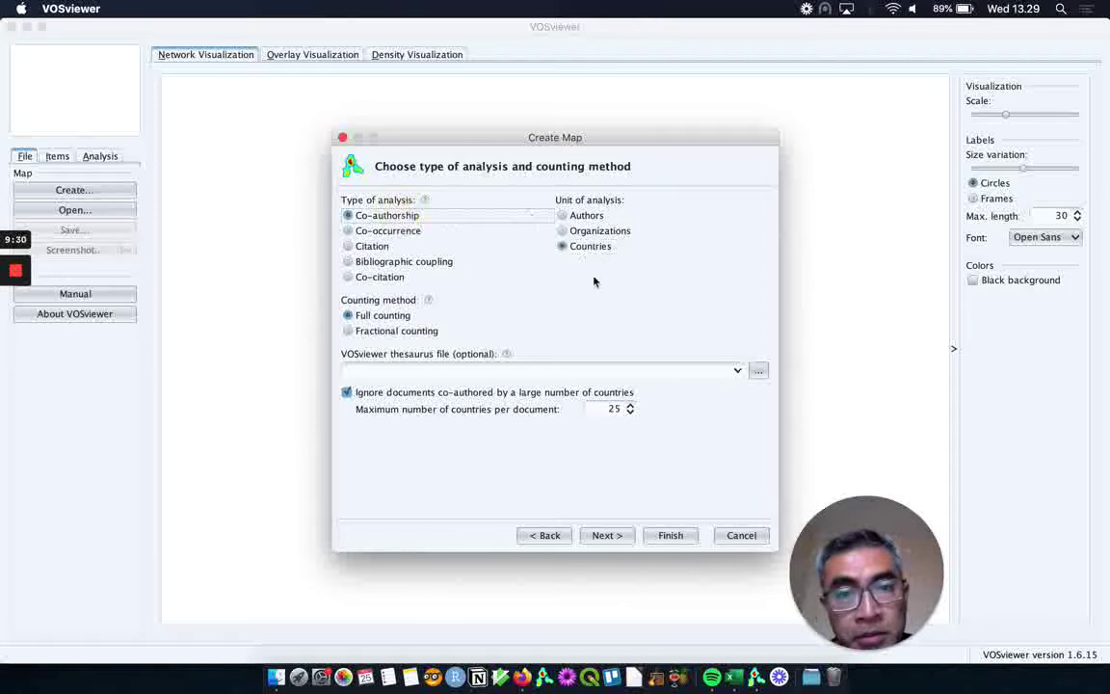
pyautogui.click(628, 546)
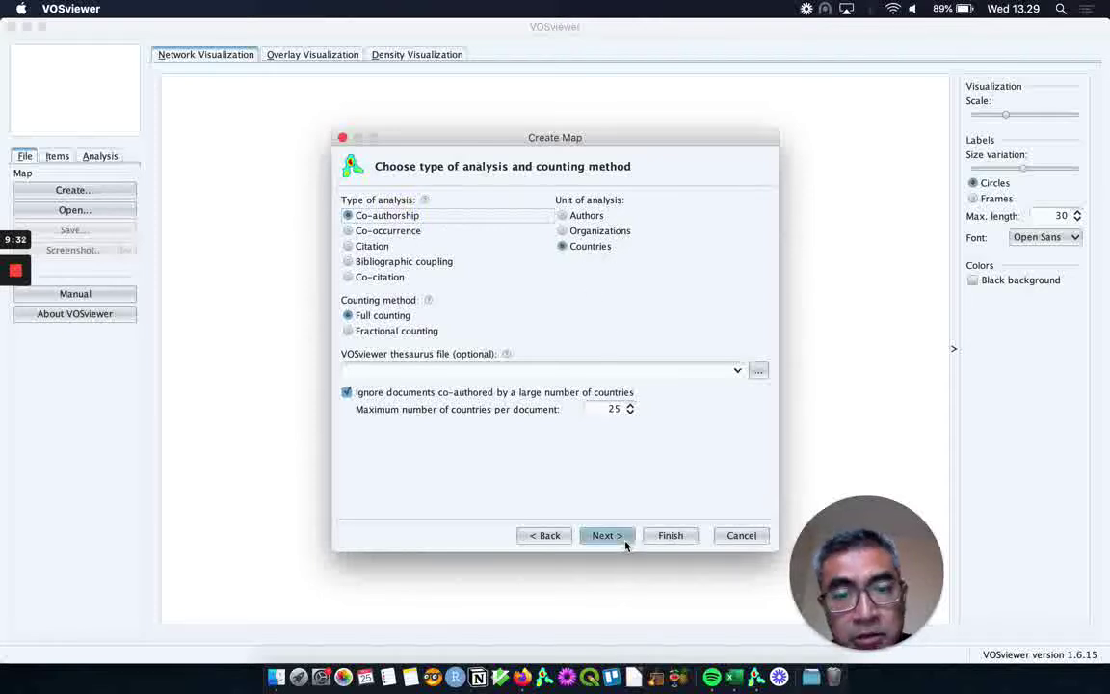
pyautogui.click(609, 540)
pyautogui.click(609, 540)
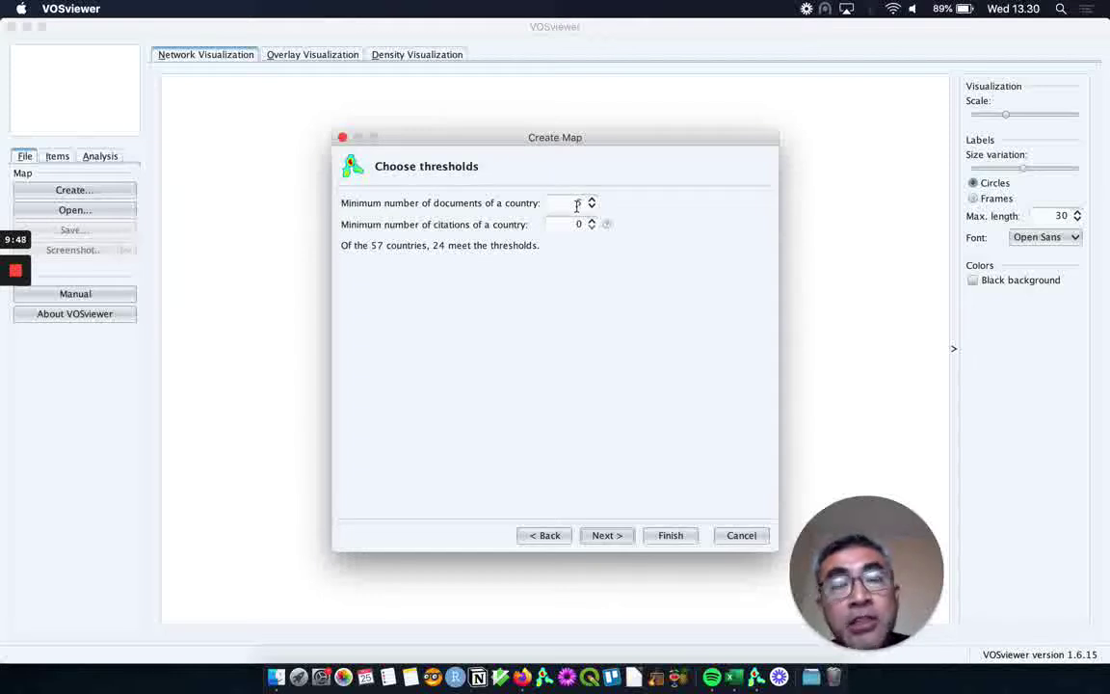
# Step: Try different minimum numbers of documents per country, lowering the threshold to 3 and raising it past 10
pyautogui.click(591, 206)
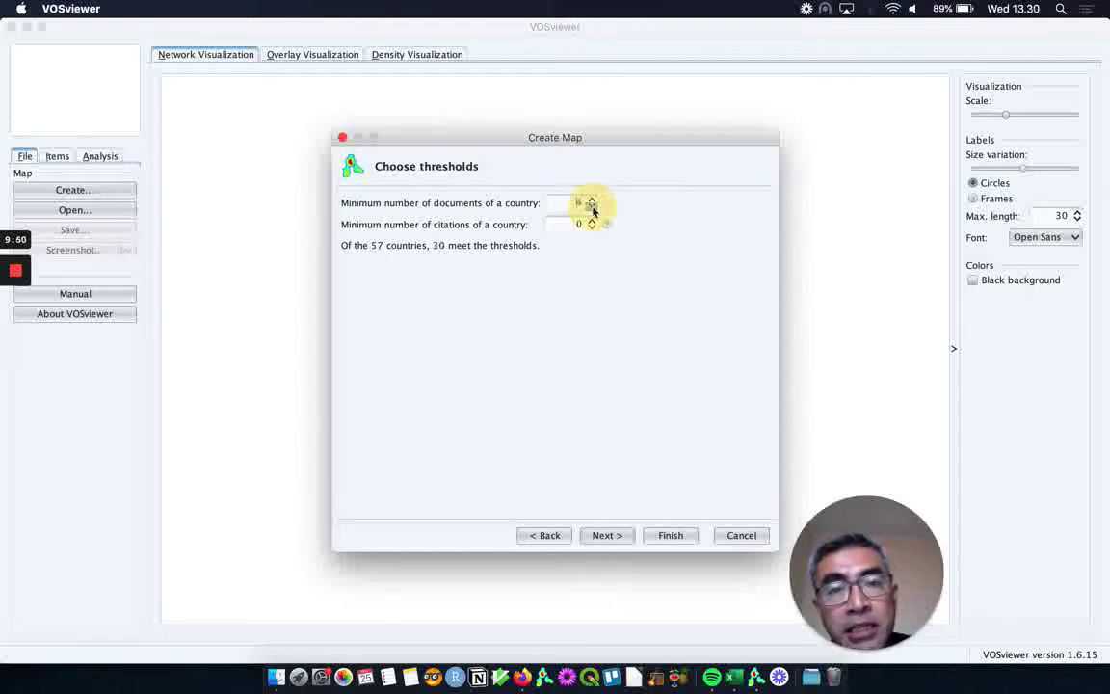
pyautogui.click(592, 206)
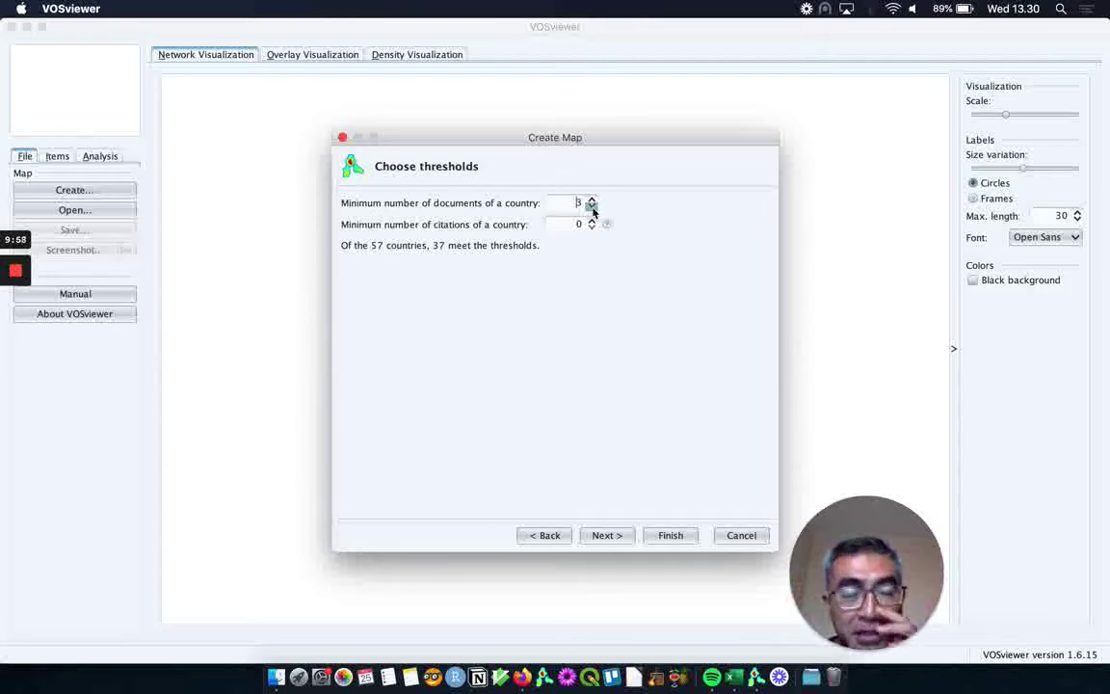
pyautogui.click(592, 201)
pyautogui.click(591, 201)
pyautogui.click(592, 202)
pyautogui.click(592, 202)
pyautogui.click(592, 201)
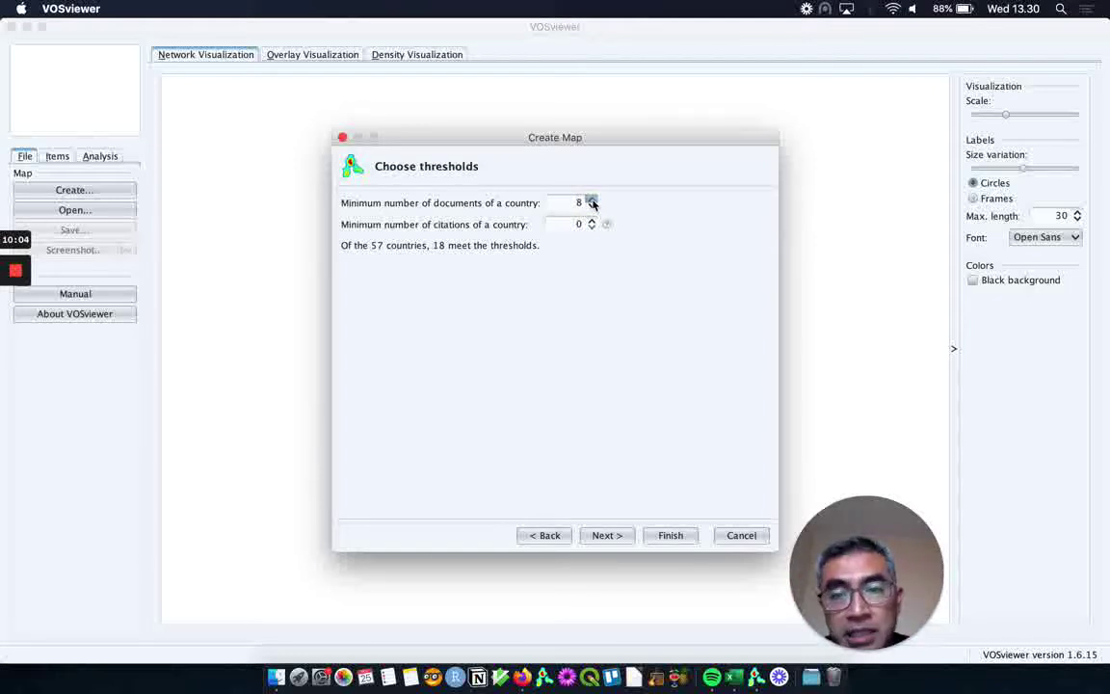
pyautogui.click(592, 201)
pyautogui.click(592, 202)
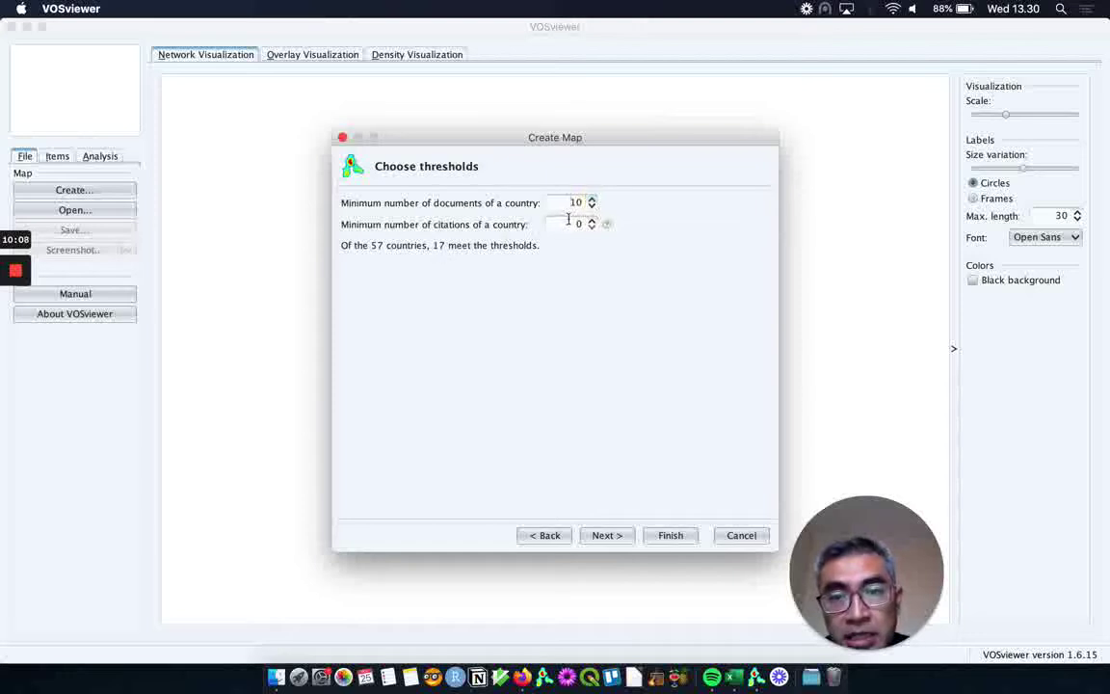
pyautogui.click(592, 201)
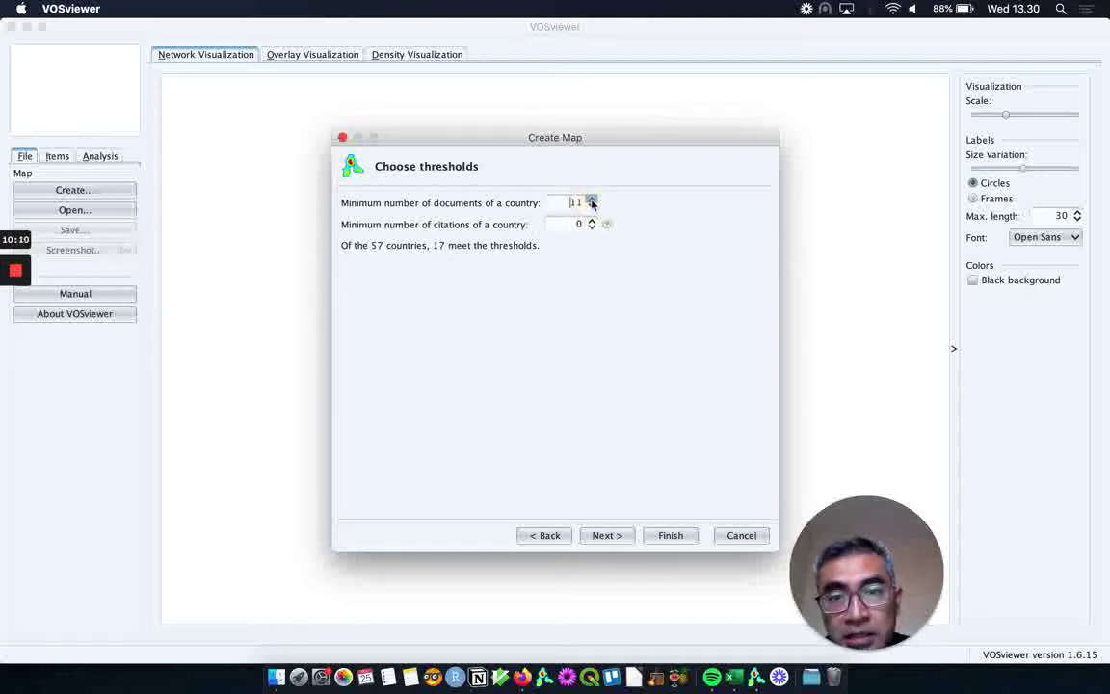
pyautogui.click(591, 200)
# Step: Set the minimum number of documents of a country to 1
pyautogui.click(591, 206)
pyautogui.click(592, 206)
pyautogui.click(592, 206)
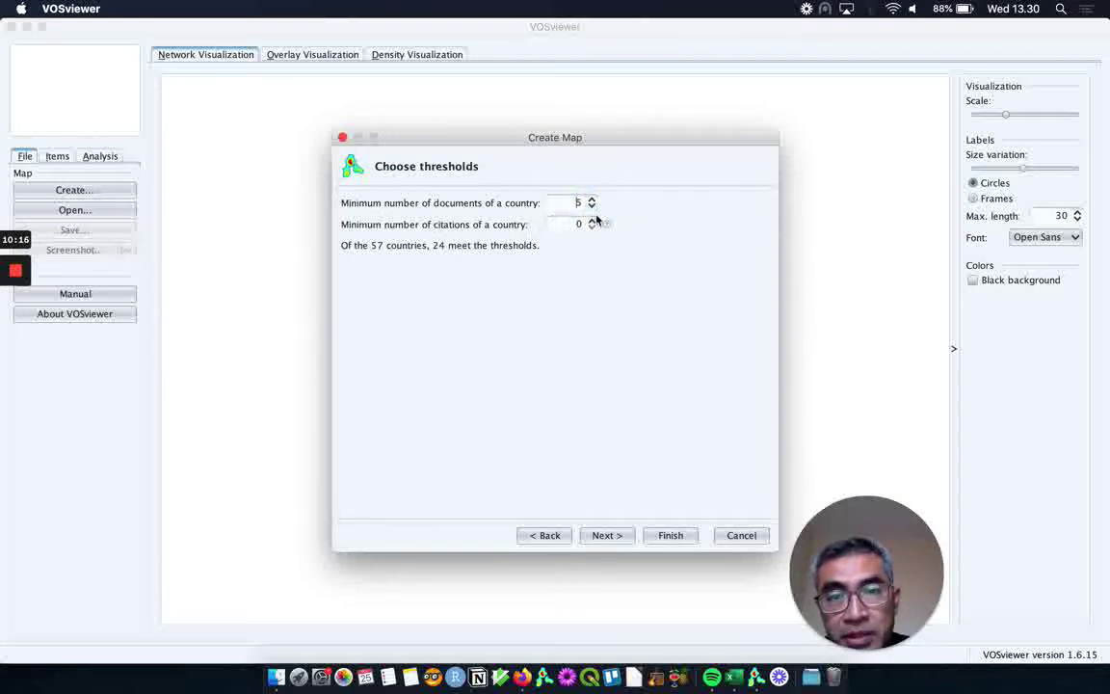
pyautogui.click(591, 206)
pyautogui.click(592, 206)
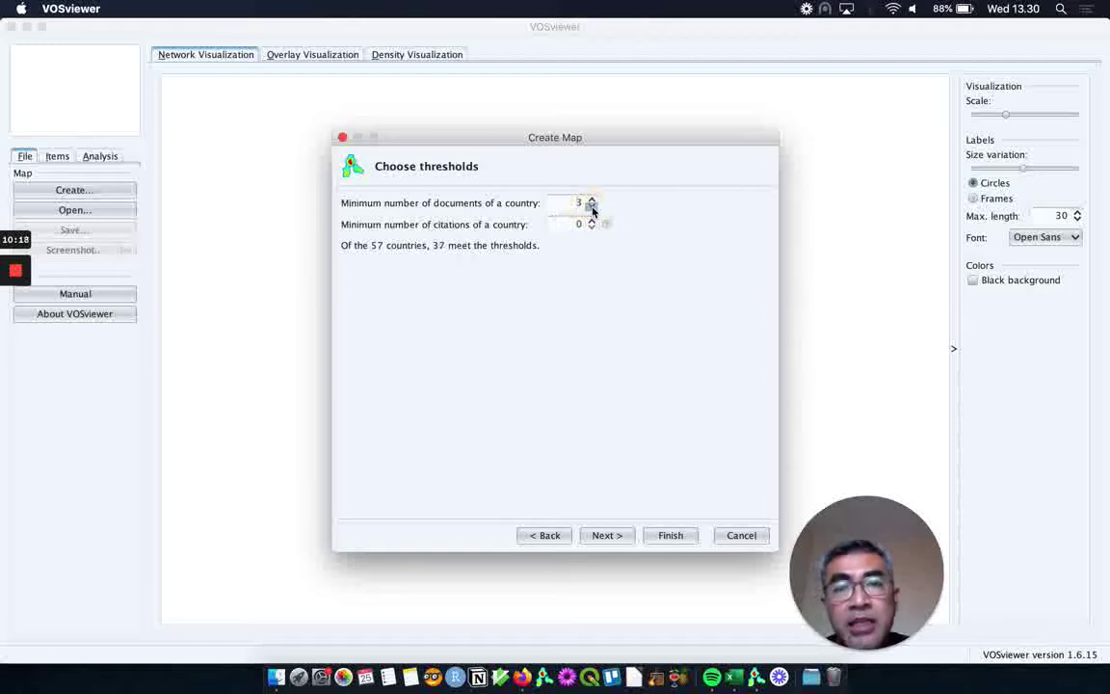
pyautogui.click(592, 206)
pyautogui.click(591, 206)
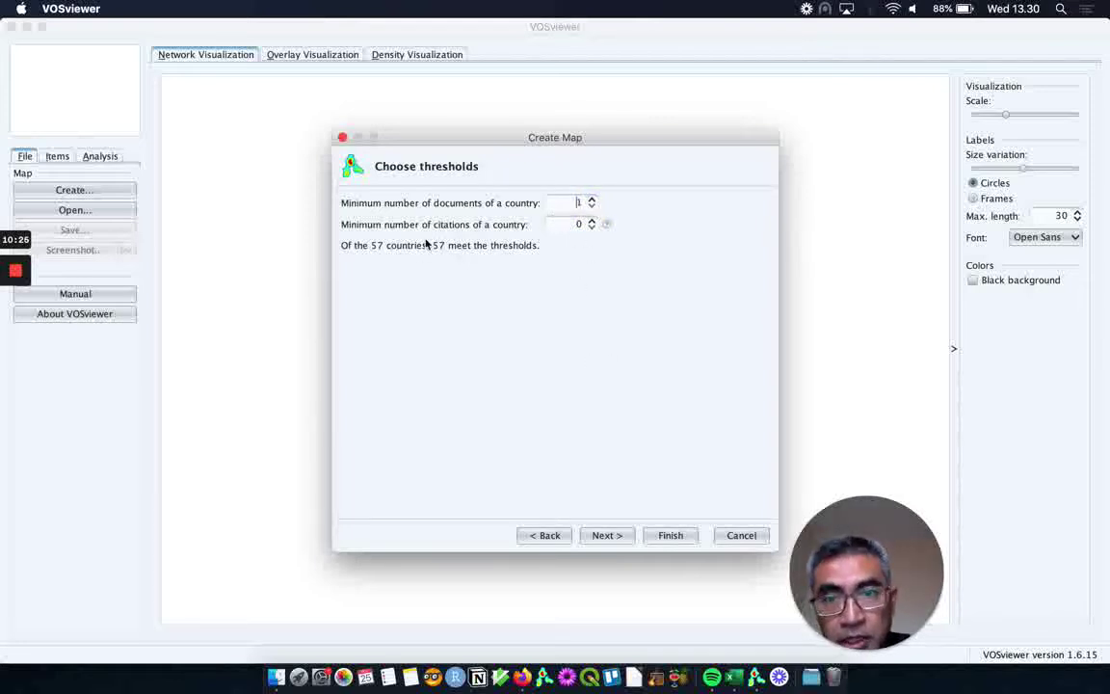
# Step: Try a minimum of 3 citations per country and restore the citation threshold to 0
pyautogui.click(591, 222)
pyautogui.click(592, 221)
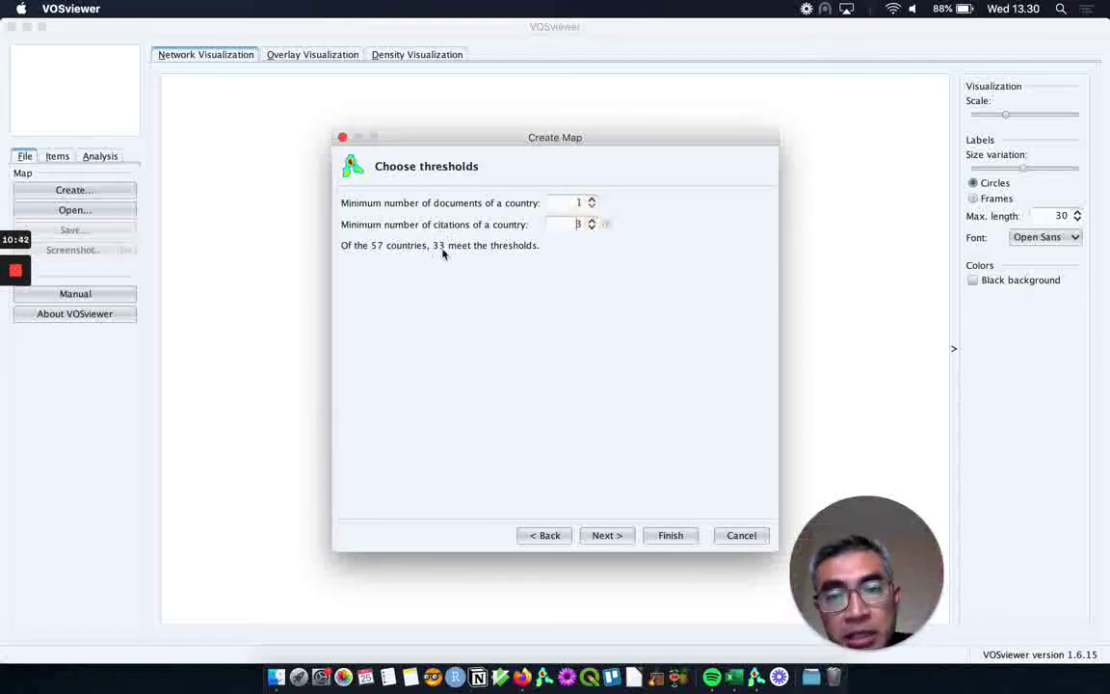
pyautogui.click(593, 228)
pyautogui.click(593, 228)
pyautogui.click(593, 229)
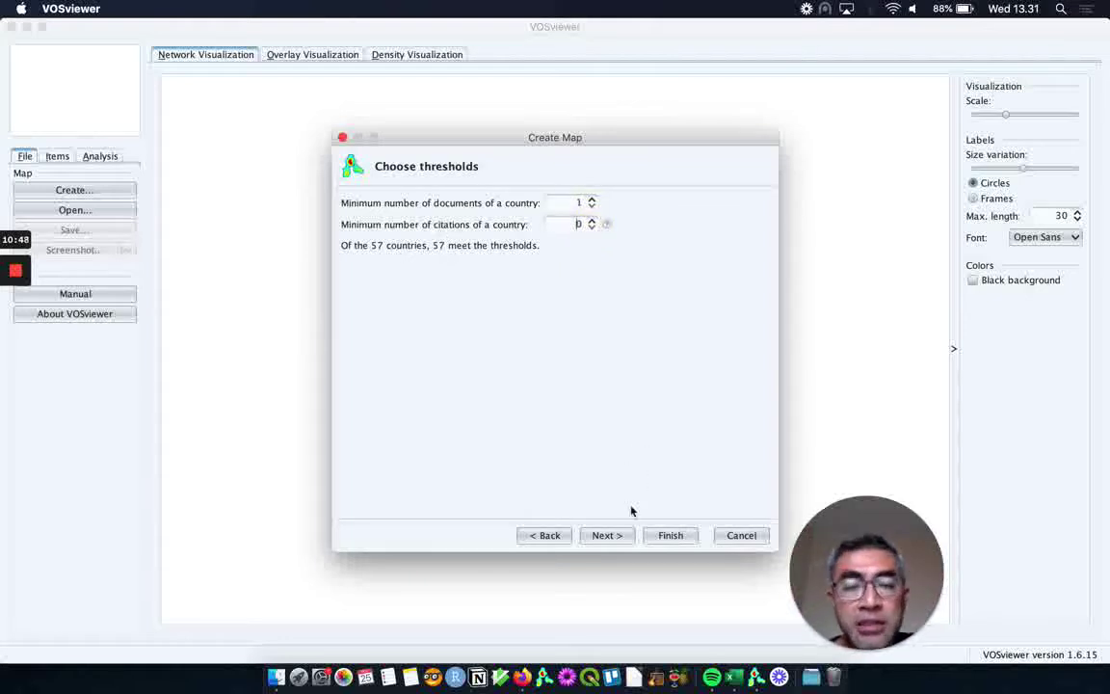
# Step: Keep all 57 countries selected and generate the map with all items, including the unconnected ones
pyautogui.click(631, 543)
pyautogui.click(631, 544)
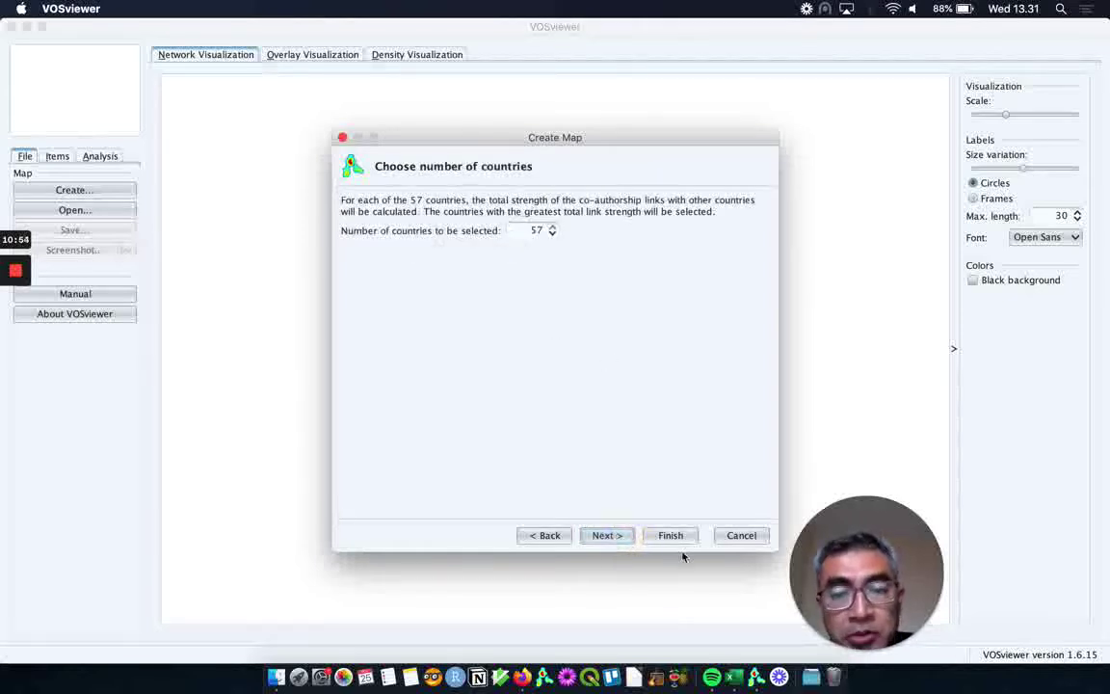
pyautogui.click(614, 540)
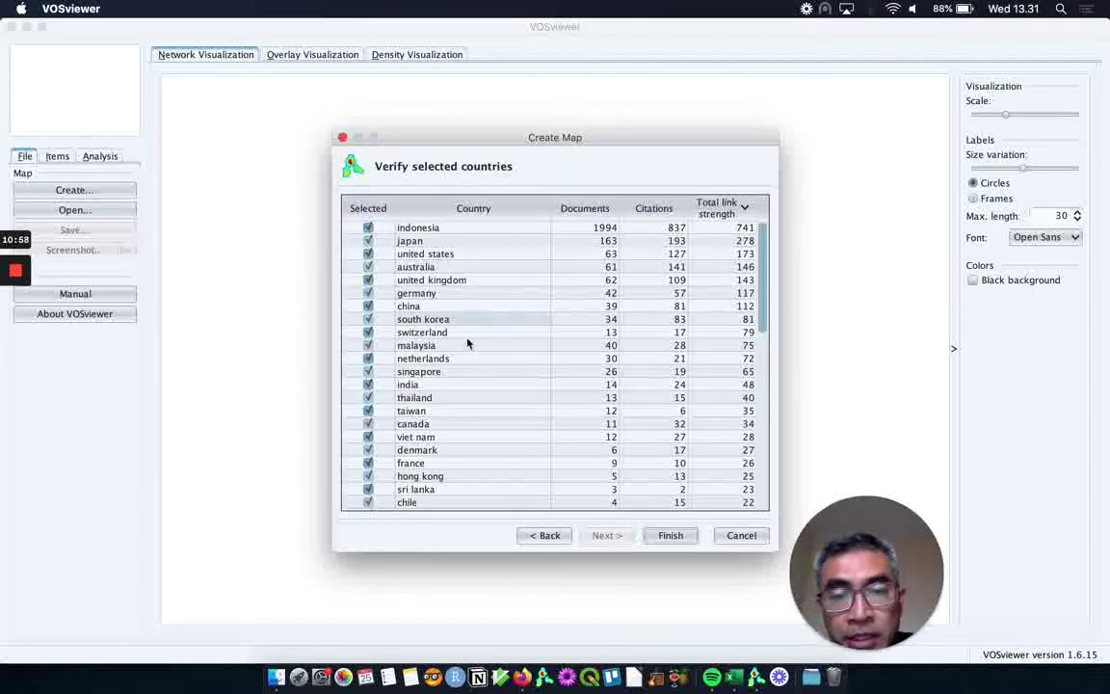
pyautogui.scroll(-15, 467, 344)
pyautogui.scroll(20, 481, 376)
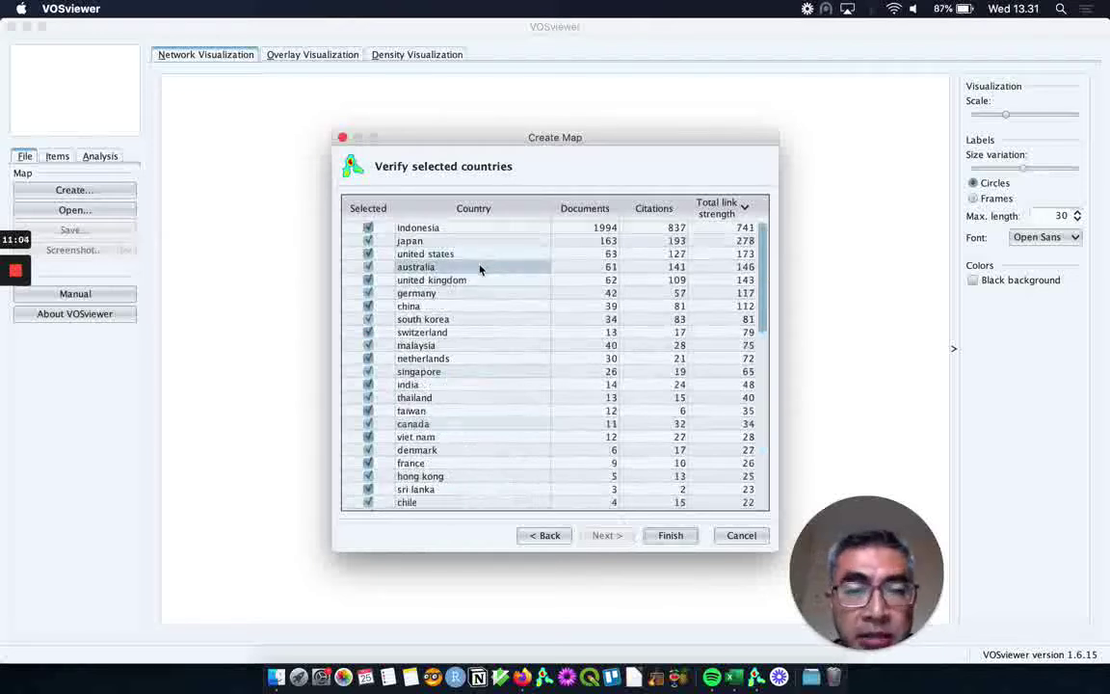
pyautogui.click(686, 537)
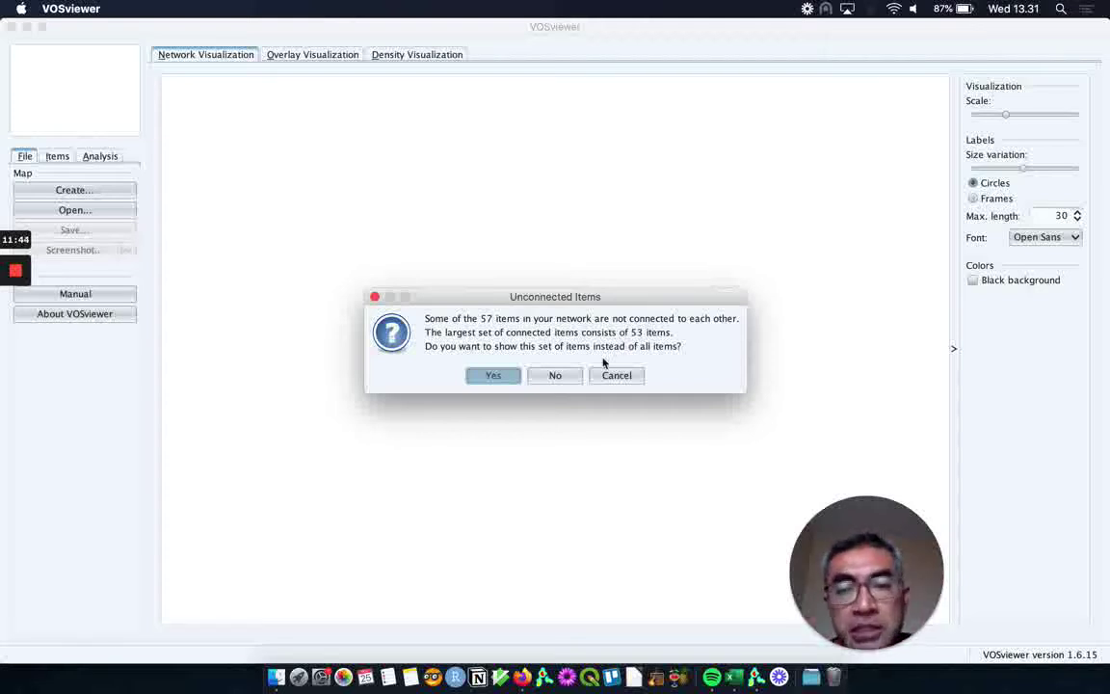
pyautogui.click(553, 377)
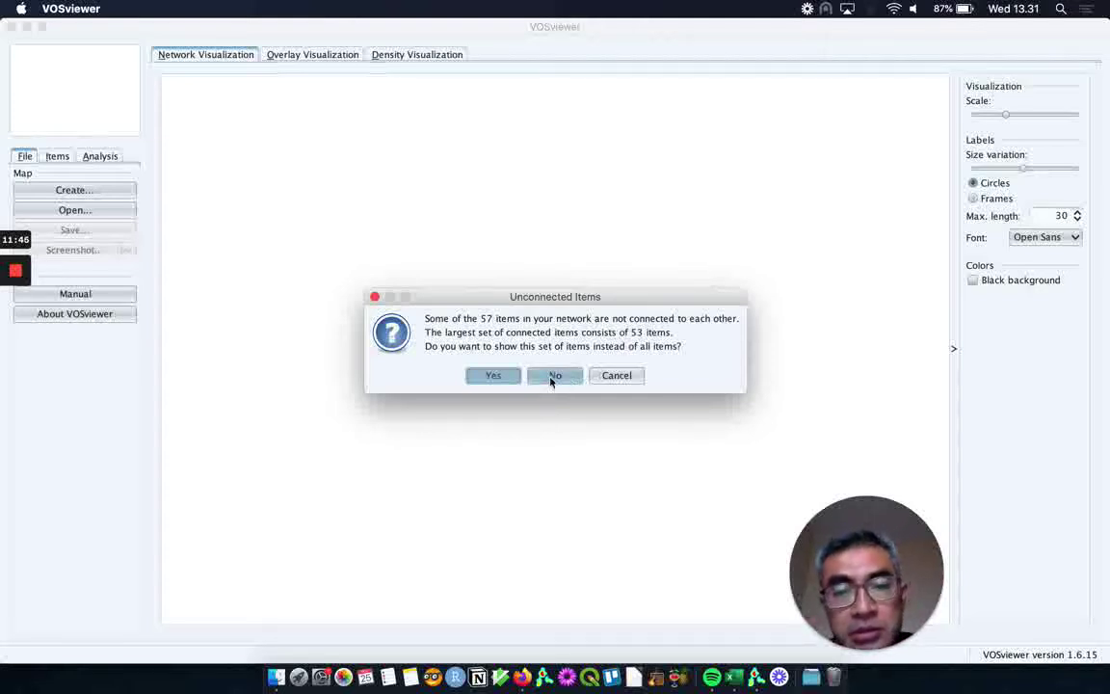
pyautogui.click(553, 378)
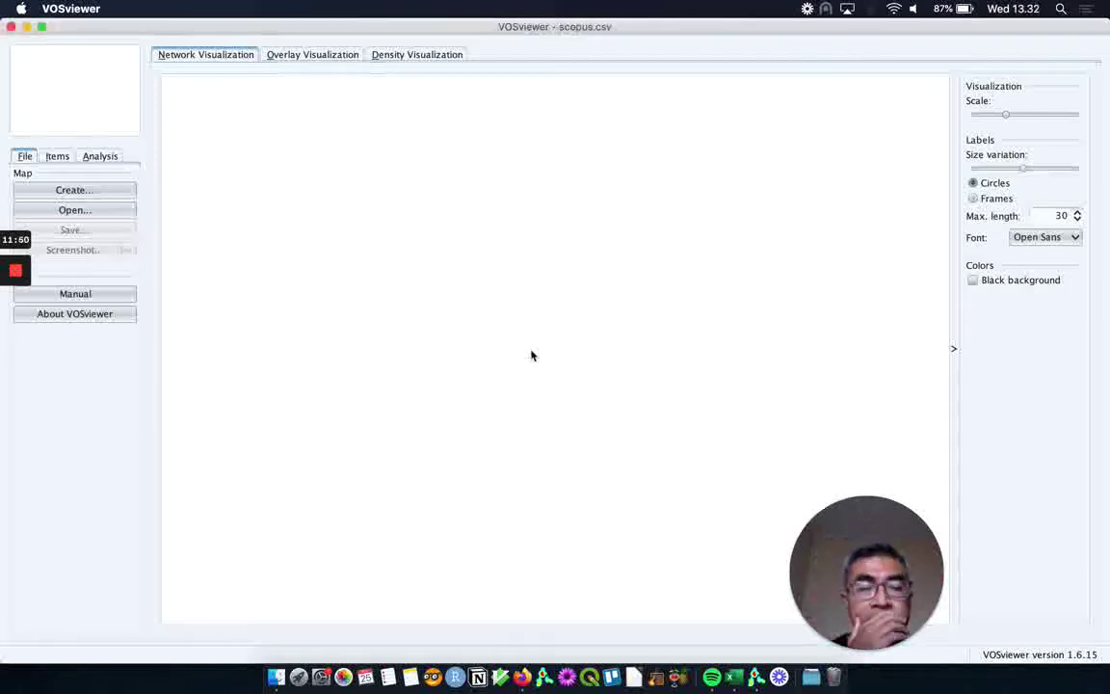
# Step: Examine the country co-authorship network, focusing on the cluster of countries linked around Indonesia
pyautogui.moveTo(865, 511); pyautogui.dragTo(1024, 532)
pyautogui.scroll(1, 761, 582)
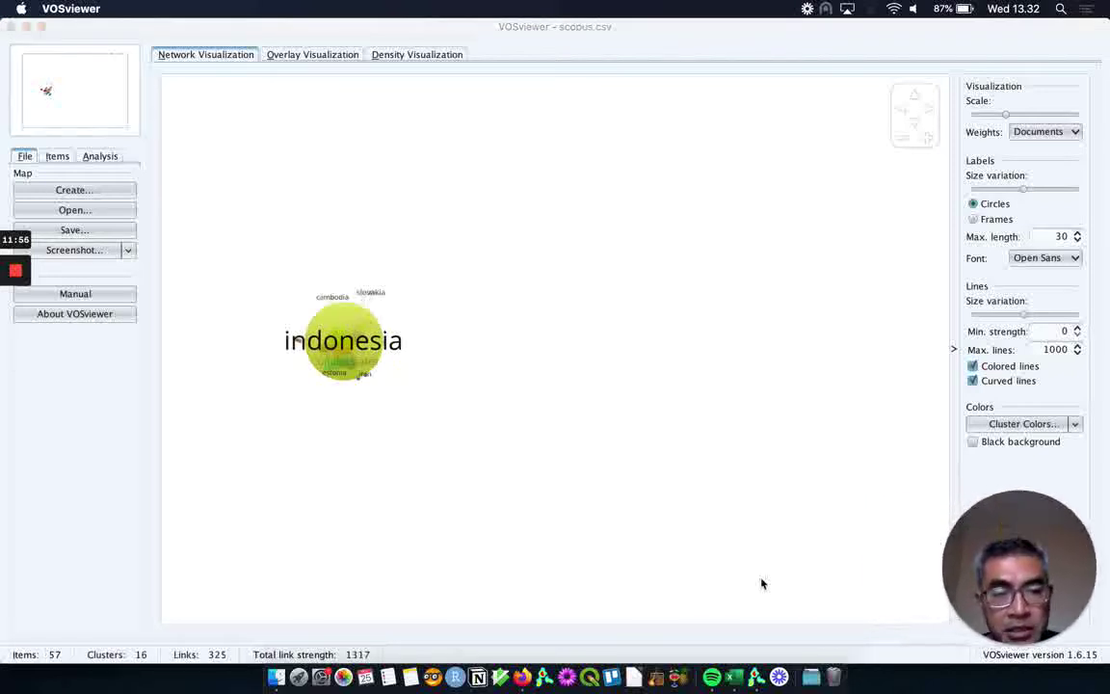
pyautogui.scroll(-1, 595, 477)
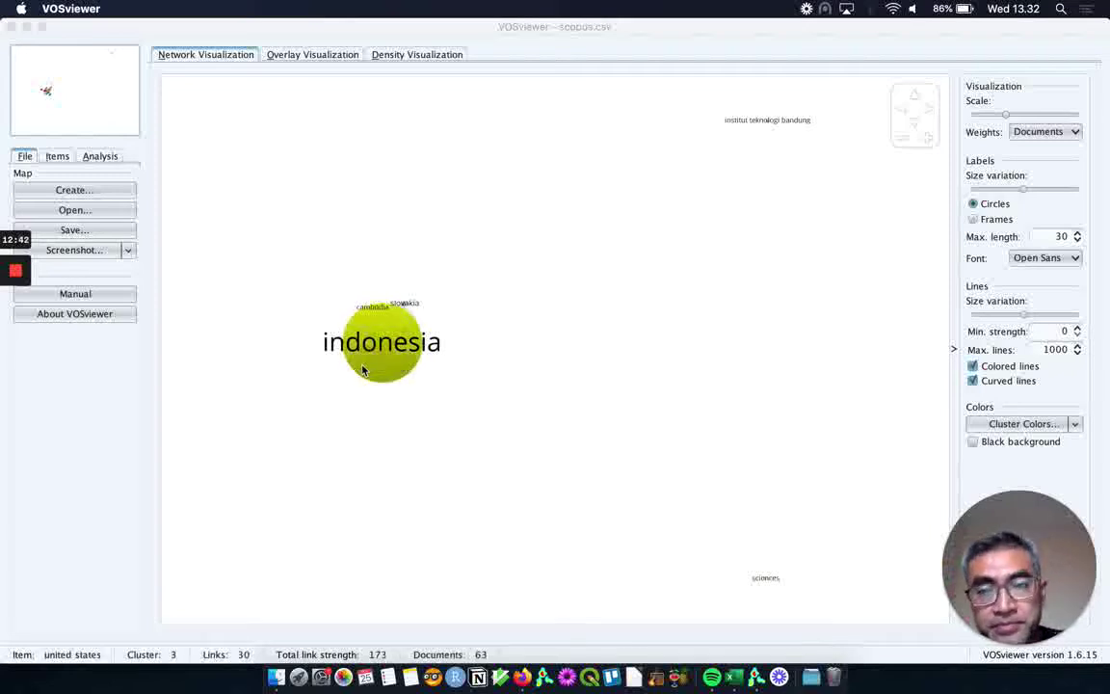
pyautogui.hscroll(2, 371, 366)
pyautogui.hscroll(2, 363, 367)
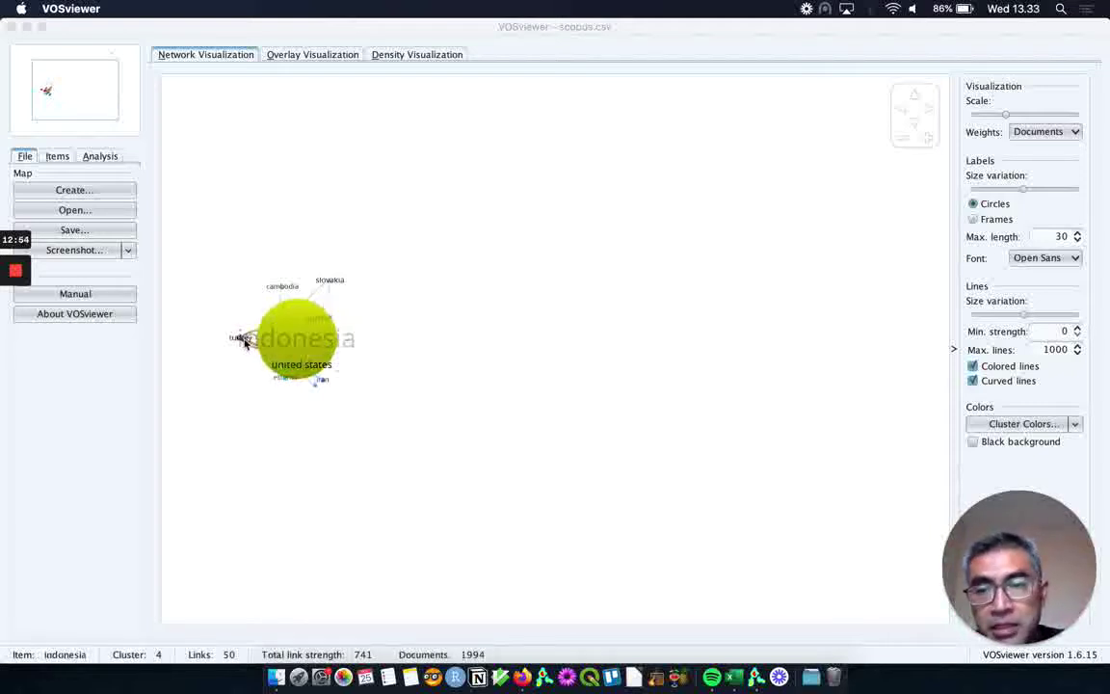
pyautogui.scroll(3, 246, 346)
pyautogui.moveTo(256, 366); pyautogui.dragTo(617, 366)
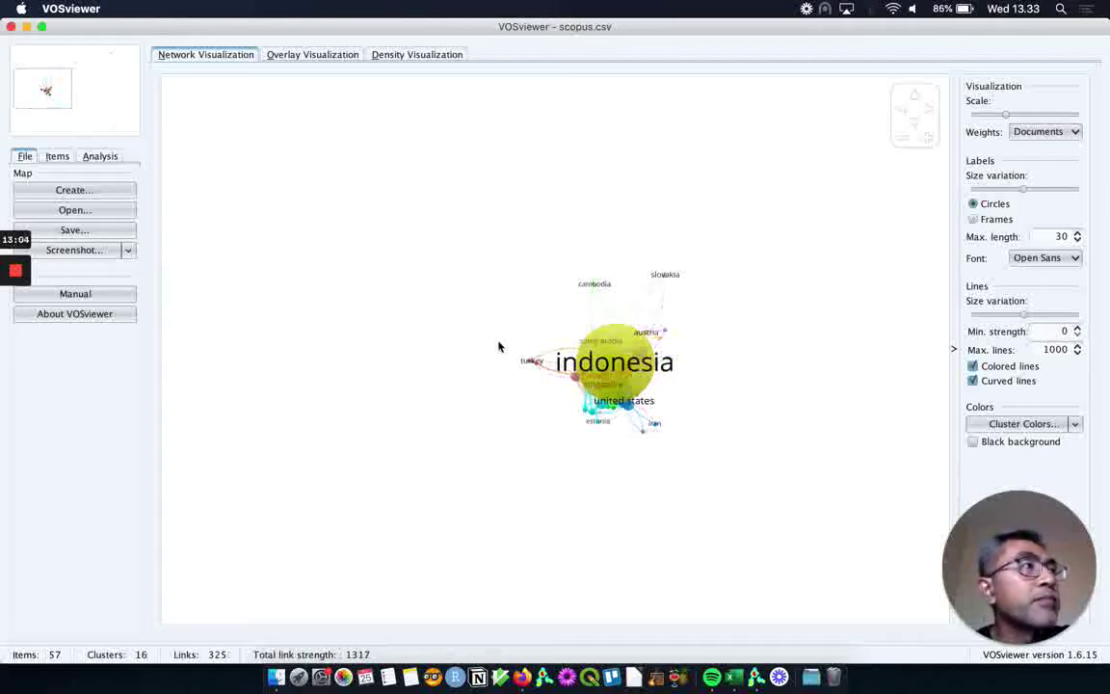
pyautogui.scroll(3, 578, 364)
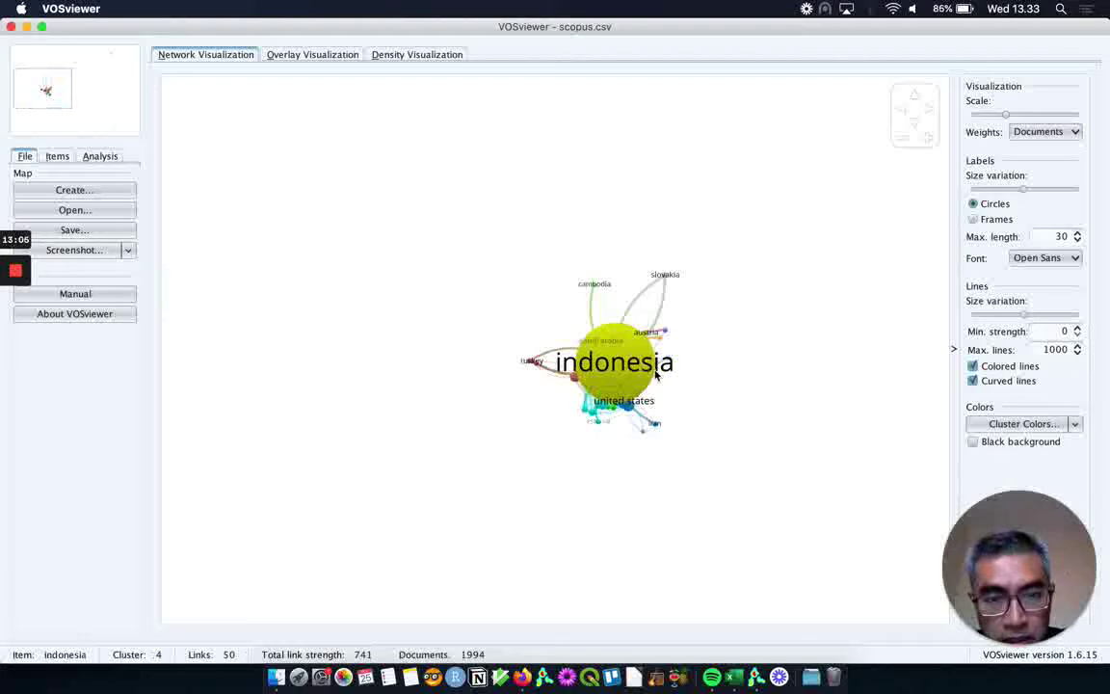
# Step: Examine the country network around Indonesia both close up and as a whole, including its links to the surrounding countries
pyautogui.scroll(2, 628, 387)
pyautogui.scroll(3, 631, 405)
pyautogui.moveTo(668, 446); pyautogui.dragTo(533, 389)
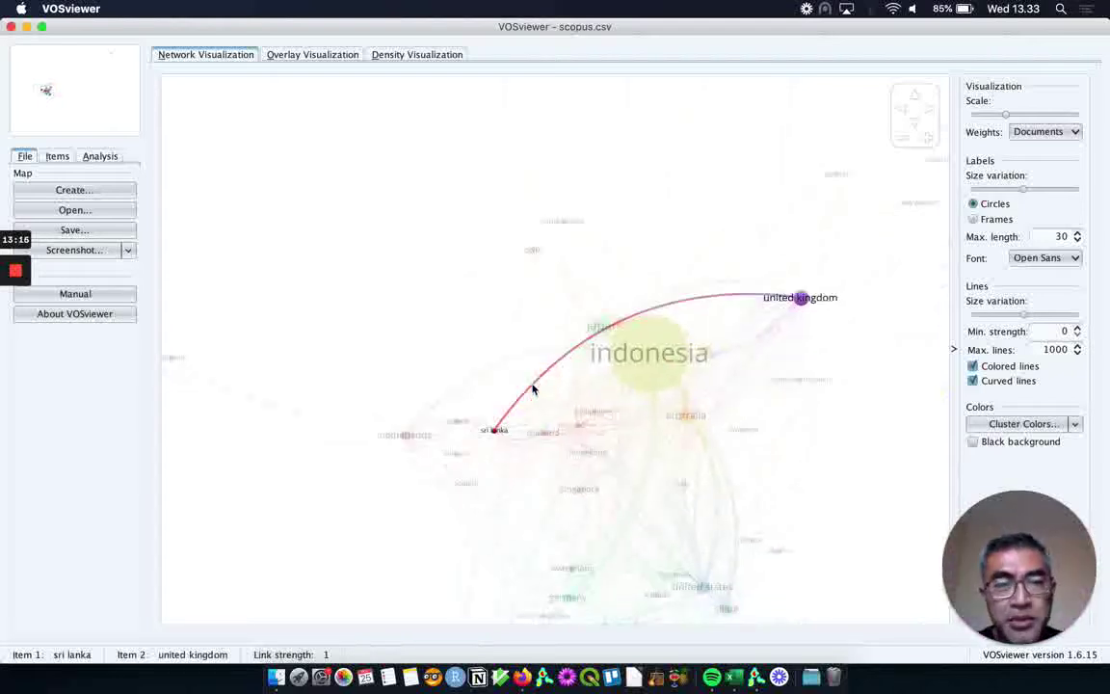
pyautogui.click(841, 464)
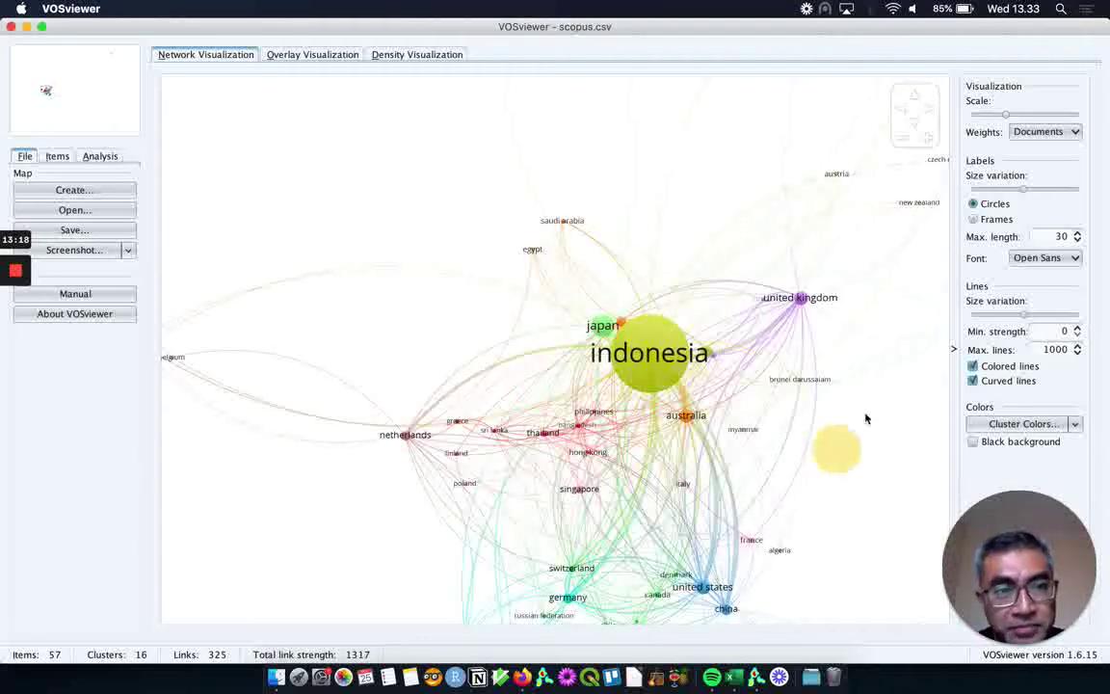
pyautogui.click(902, 144)
pyautogui.click(903, 141)
pyautogui.scroll(3, 814, 191)
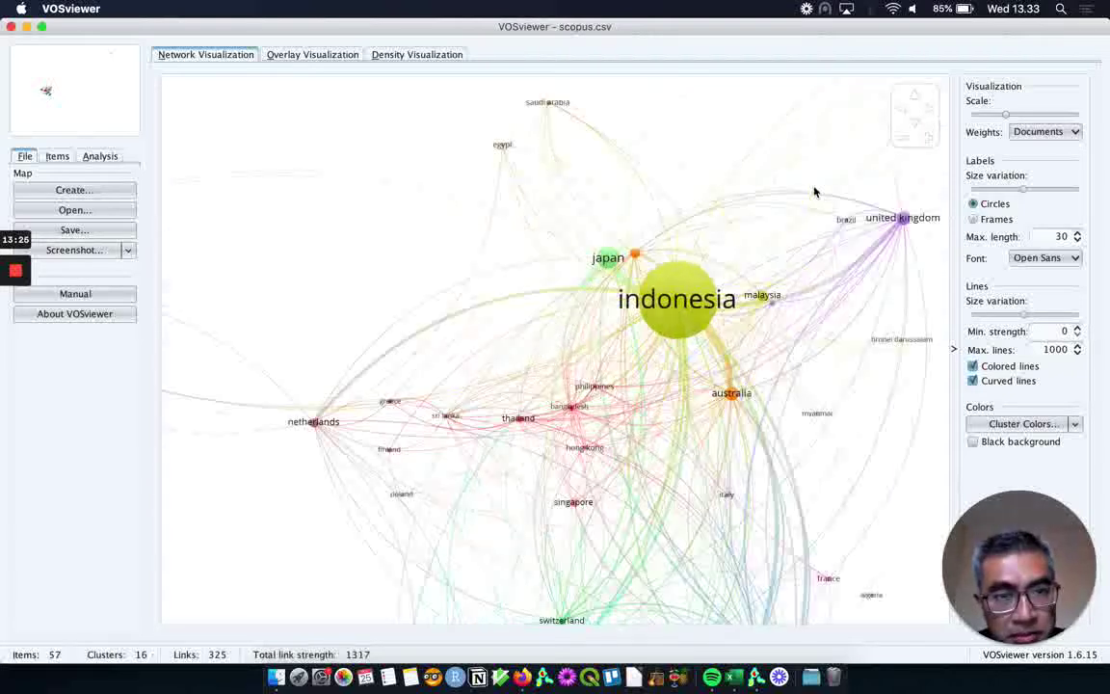
pyautogui.scroll(-5, 814, 192)
pyautogui.moveTo(812, 192); pyautogui.dragTo(743, 324)
pyautogui.scroll(1, 738, 321)
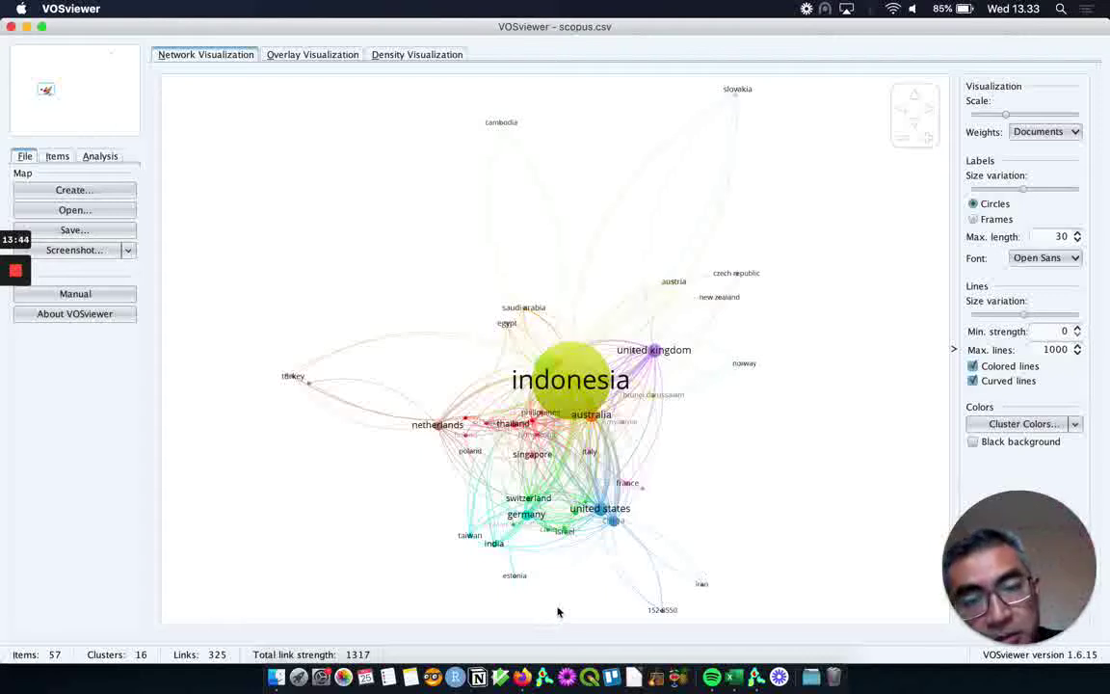
# Step: Inspect the individual co-authorship links of the United Kingdom, Australia, Singapore, Germany, the United States and Indonesia
pyautogui.moveTo(672, 355)
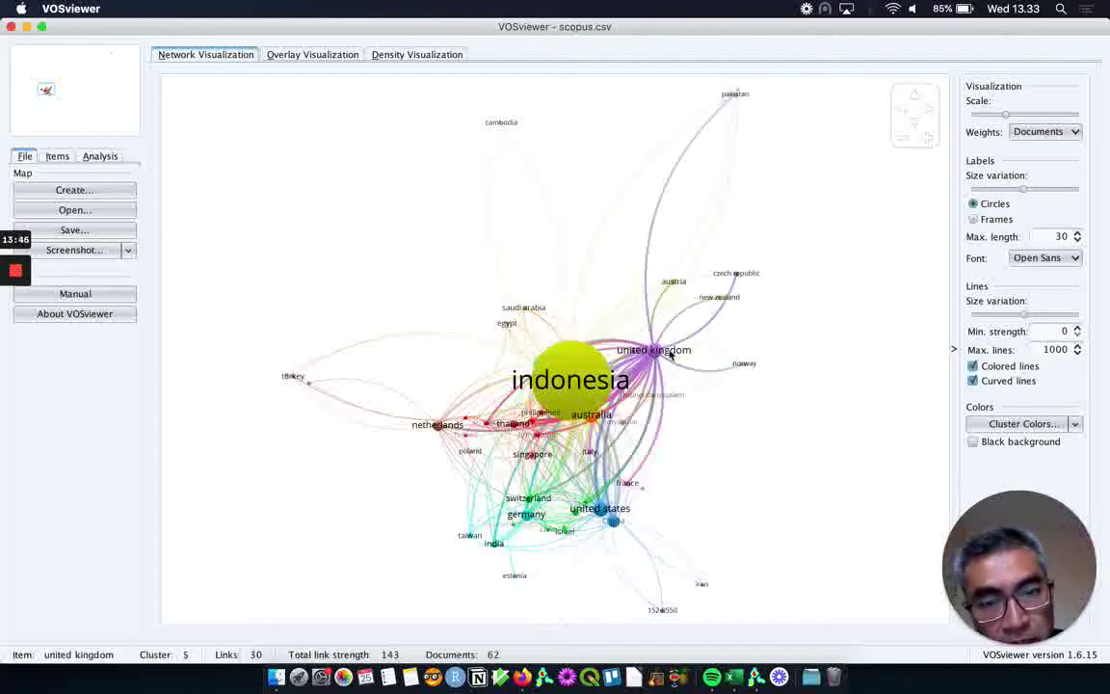
pyautogui.moveTo(590, 420)
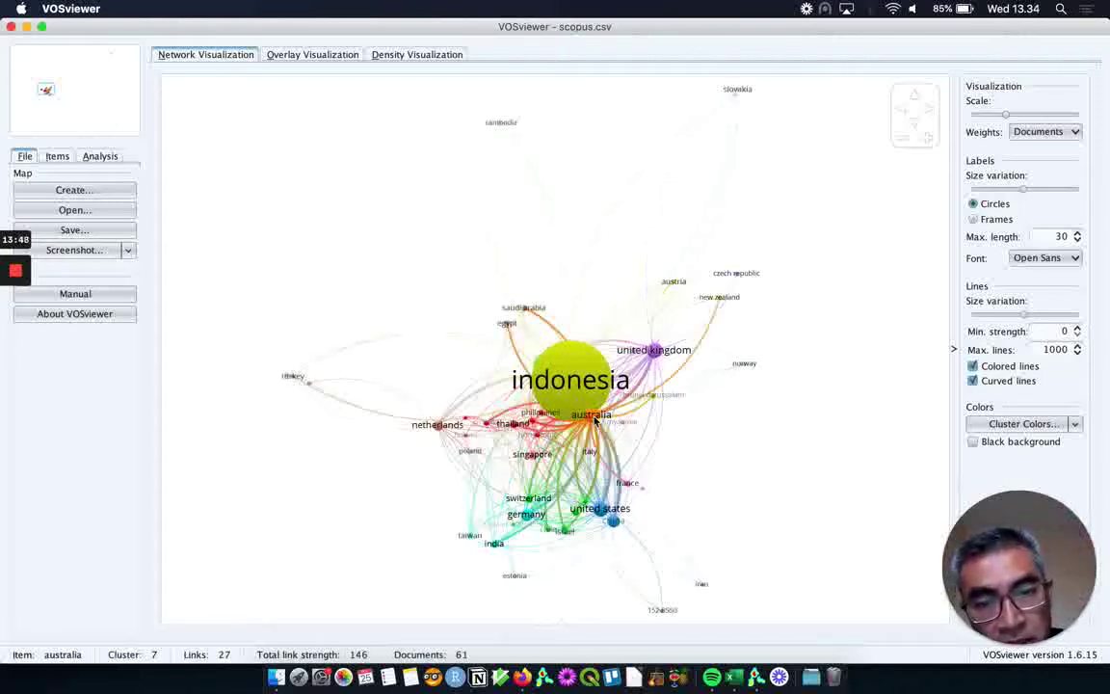
pyautogui.moveTo(533, 458)
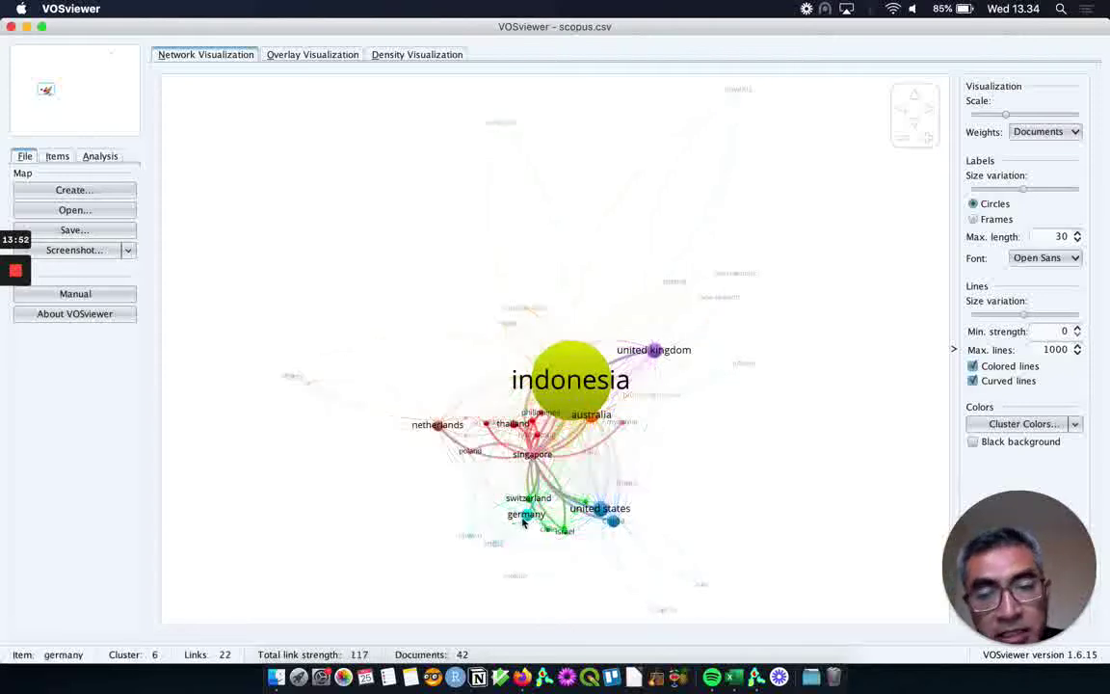
pyautogui.moveTo(595, 517)
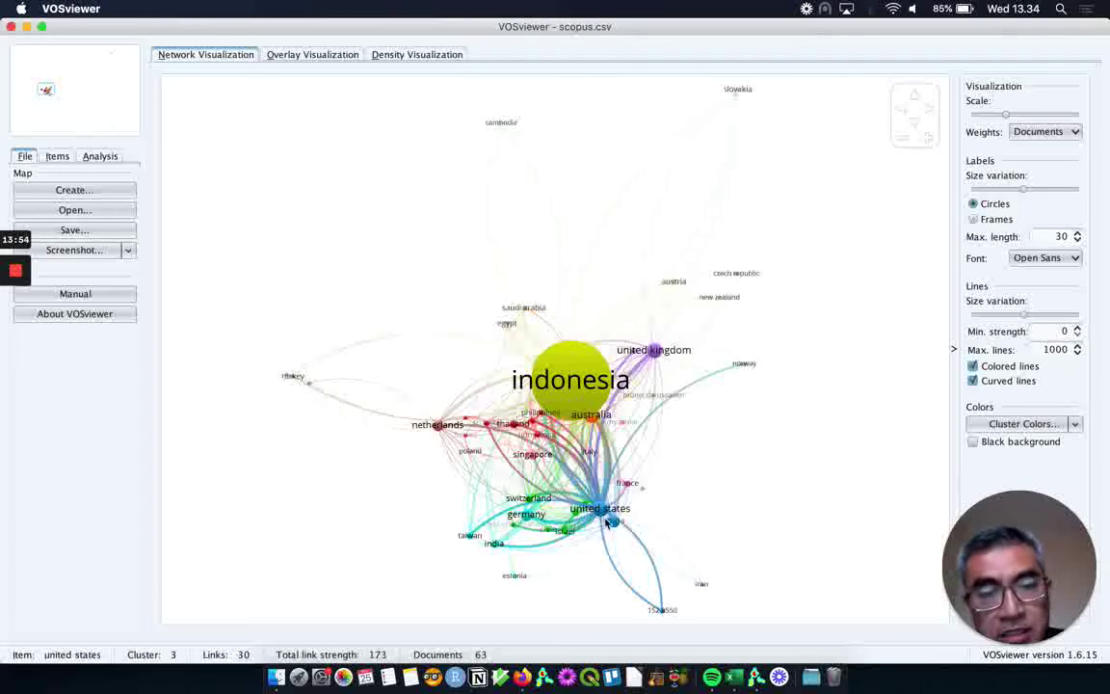
pyautogui.moveTo(566, 383)
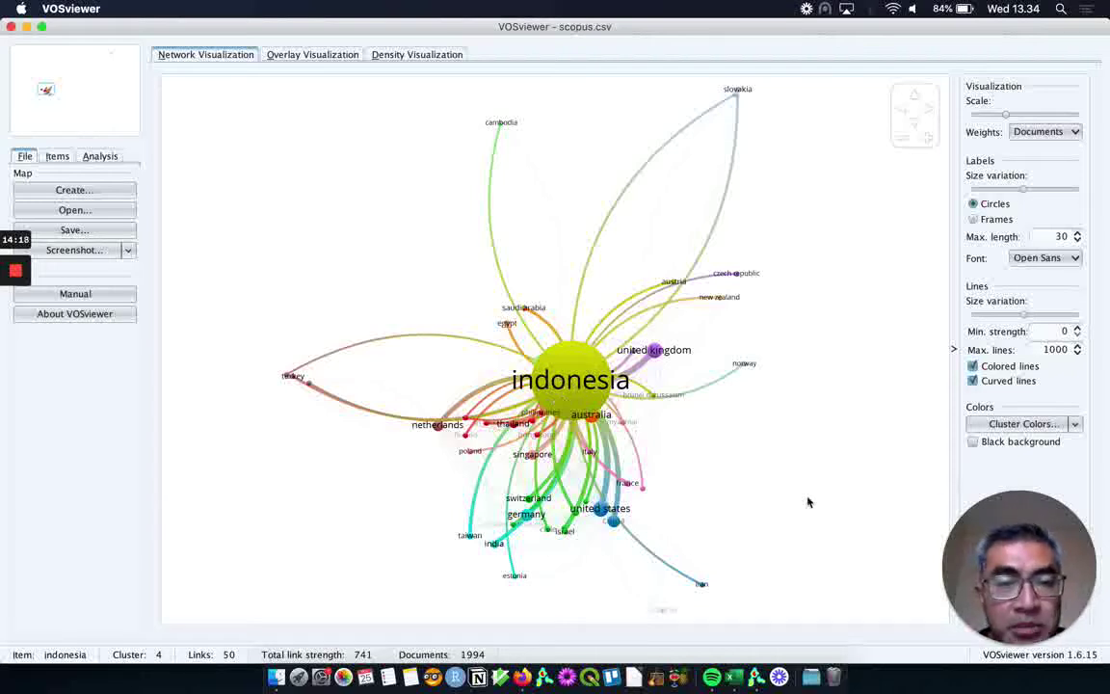
pyautogui.click(657, 355)
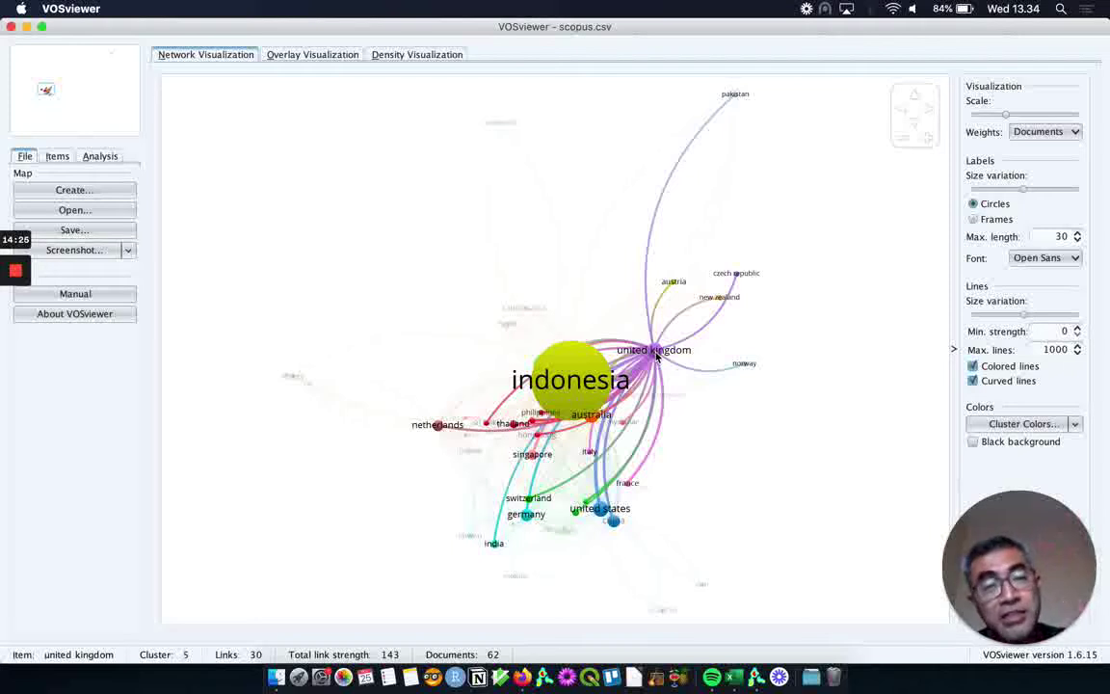
pyautogui.click(795, 452)
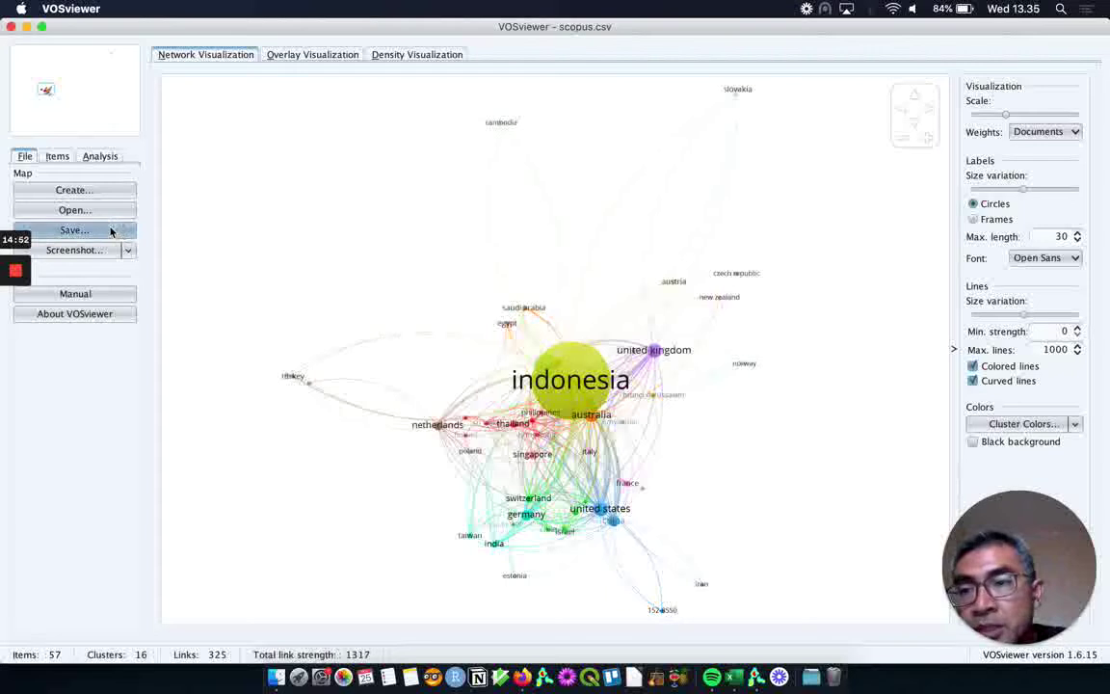
# Step: Review the list of countries grouped by cluster and check Thailand's links in the network
pyautogui.click(58, 157)
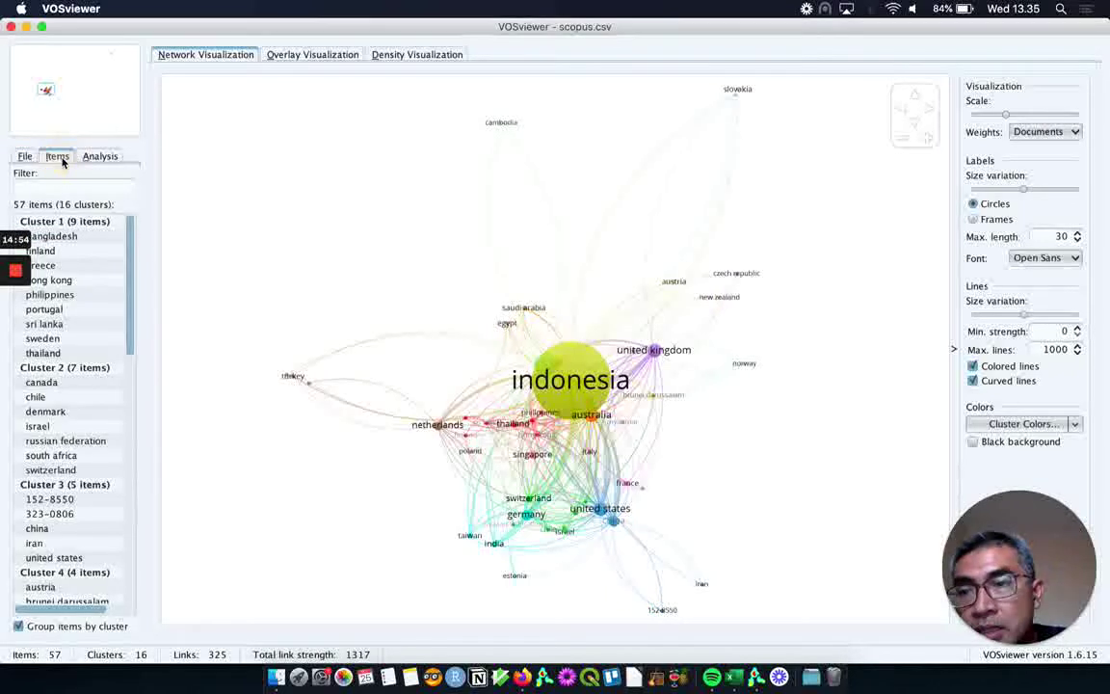
pyautogui.moveTo(132, 261); pyautogui.dragTo(124, 234)
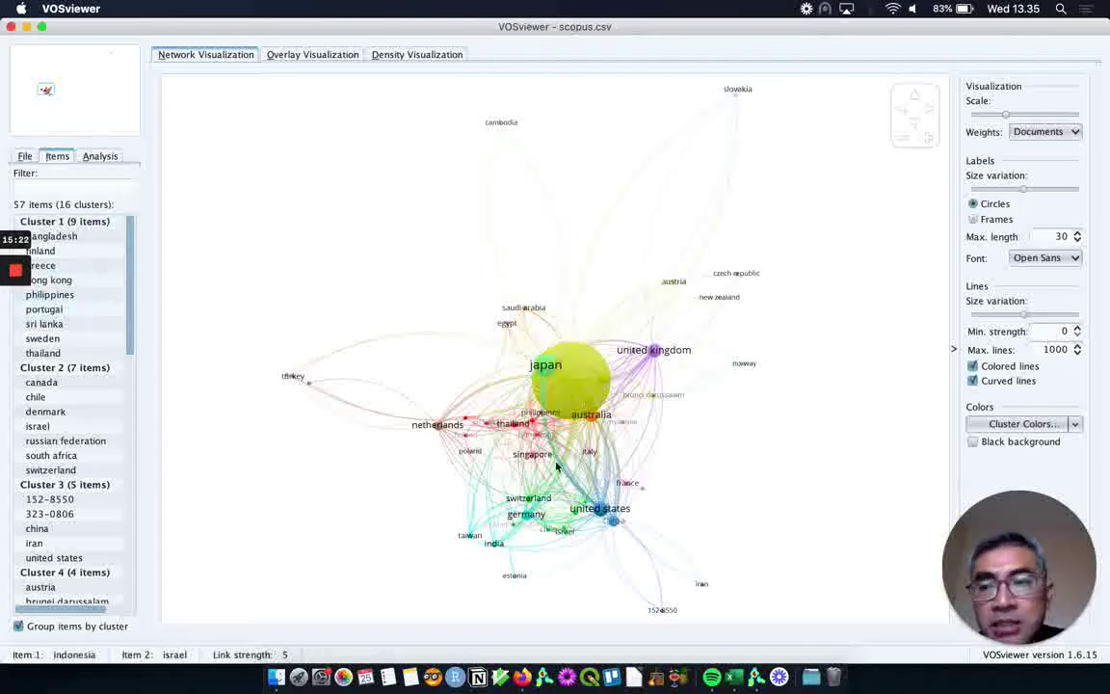
pyautogui.click(58, 352)
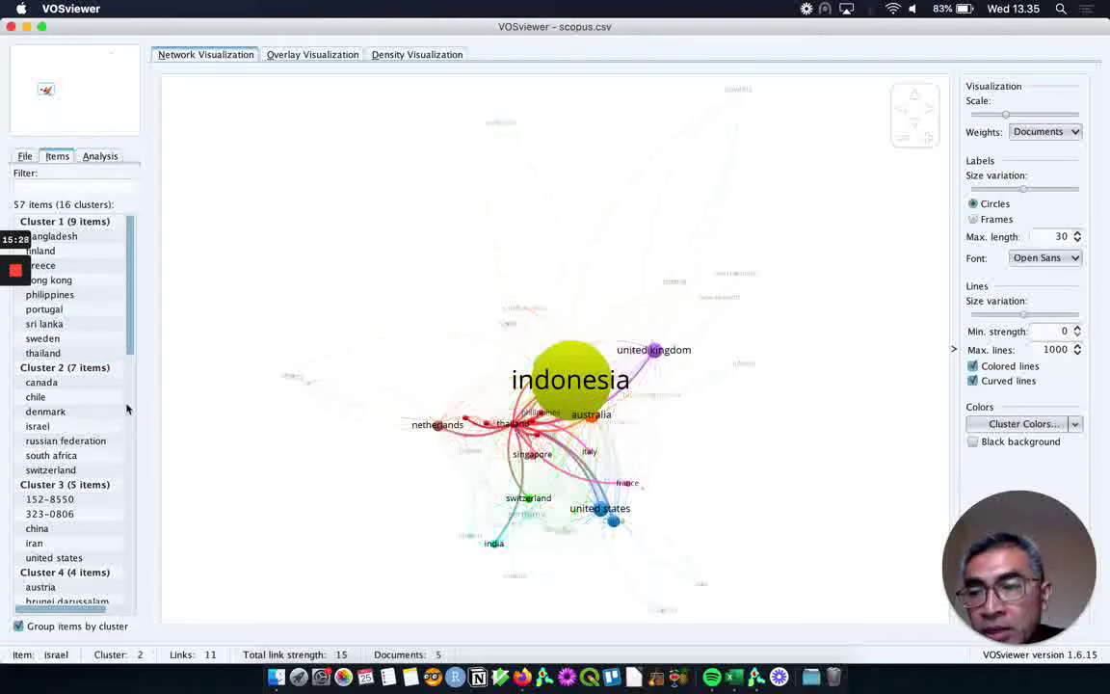
pyautogui.moveTo(129, 352); pyautogui.dragTo(133, 364)
pyautogui.scroll(-1, 131, 363)
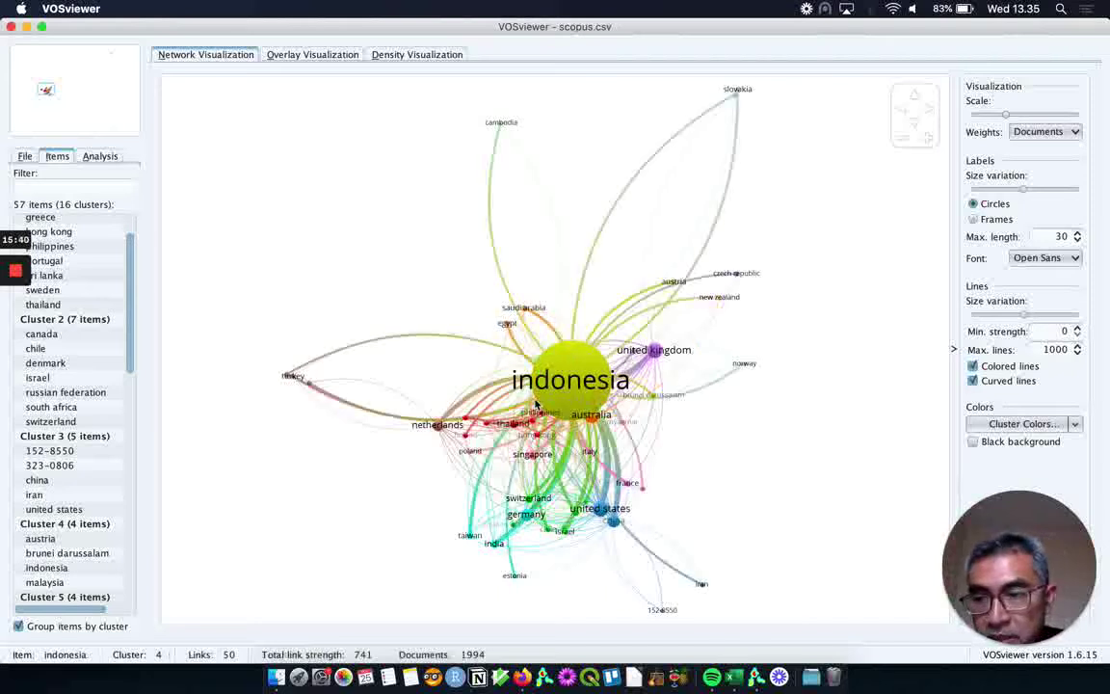
# Step: Examine the cluster 1 countries near Indonesia, such as Hong Kong, Bangladesh and Thailand, and Denmark's links in cluster 2
pyautogui.scroll(3, 545, 431)
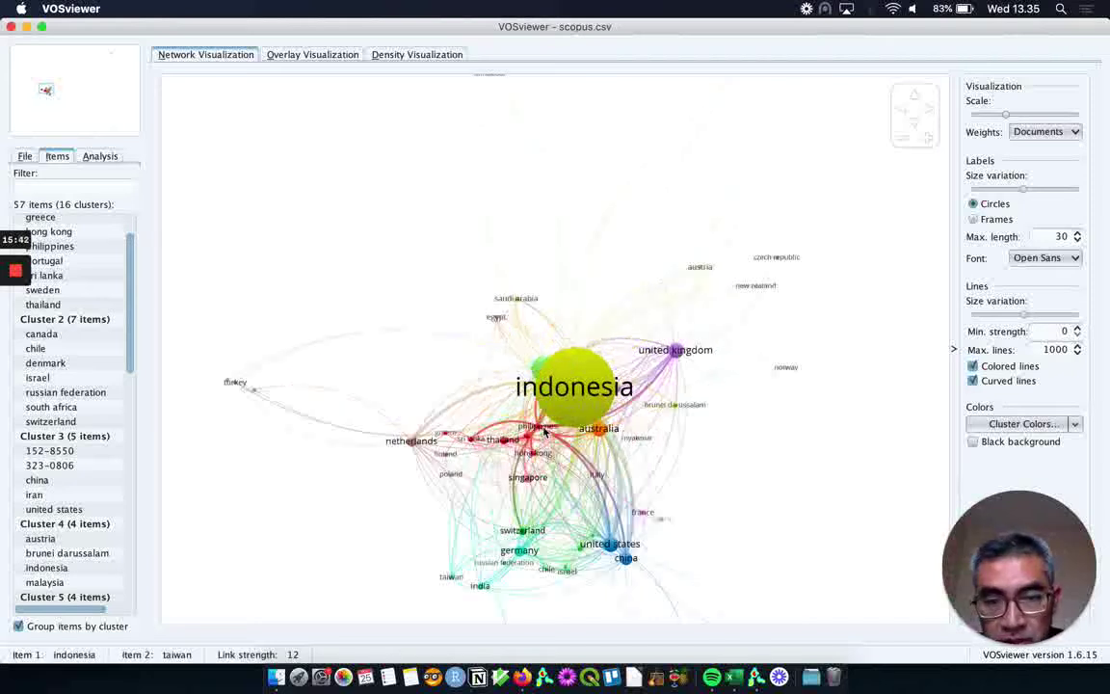
pyautogui.scroll(4, 545, 433)
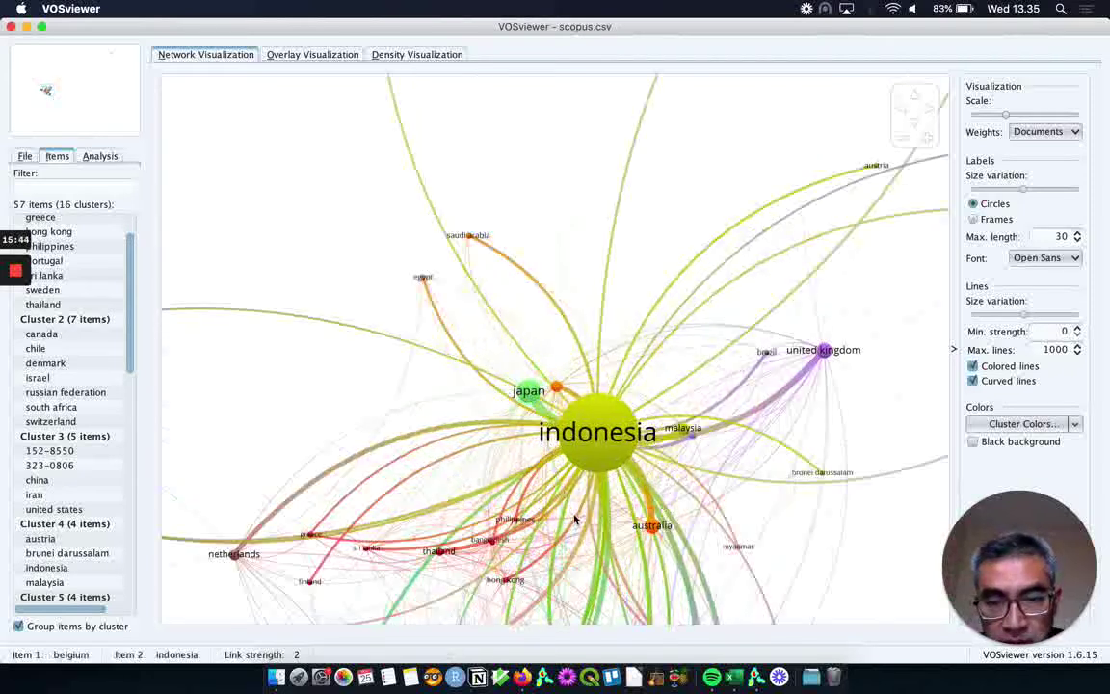
pyautogui.moveTo(592, 498); pyautogui.dragTo(686, 231)
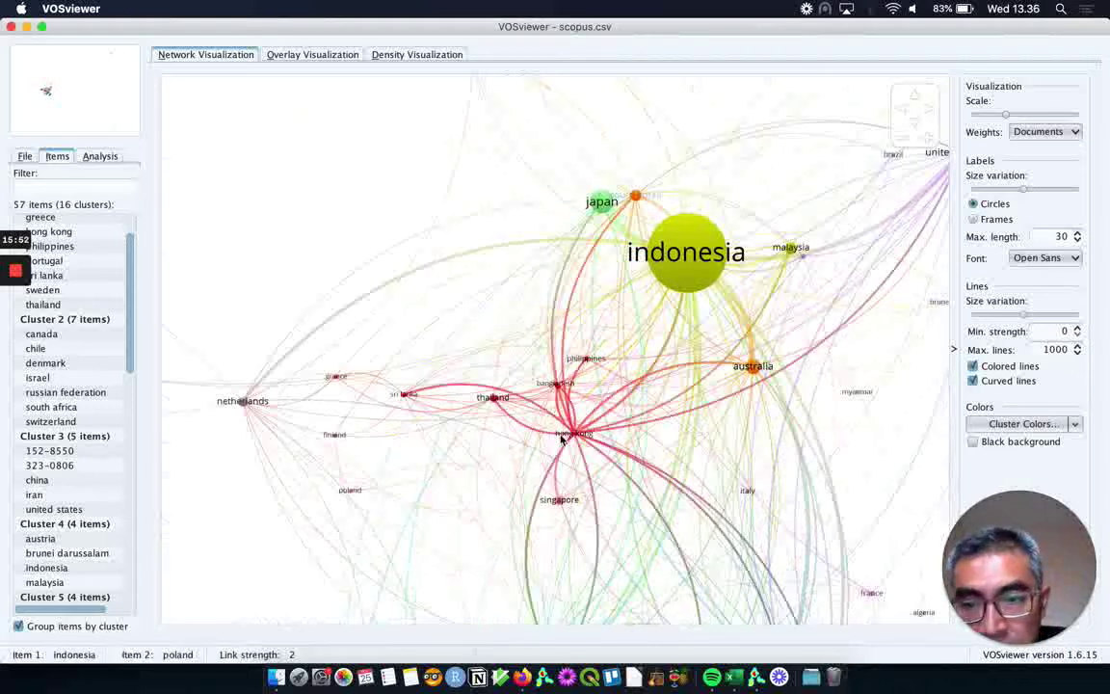
pyautogui.scroll(3, 561, 438)
pyautogui.moveTo(597, 420); pyautogui.dragTo(610, 470)
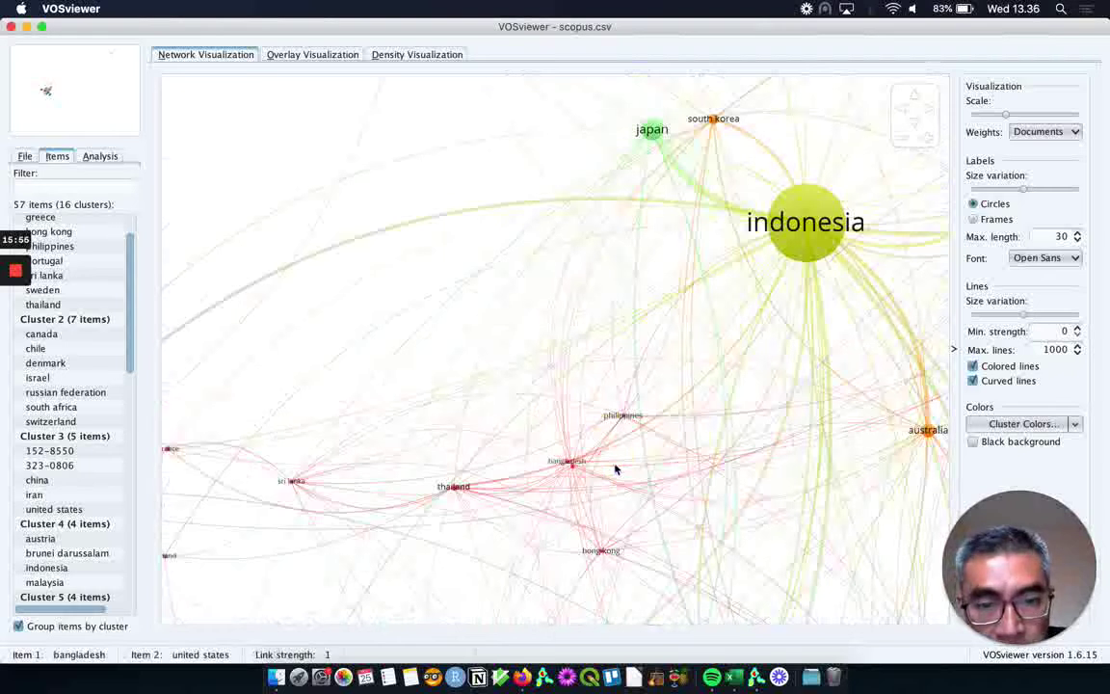
pyautogui.scroll(-3, 615, 470)
pyautogui.scroll(-2, 614, 469)
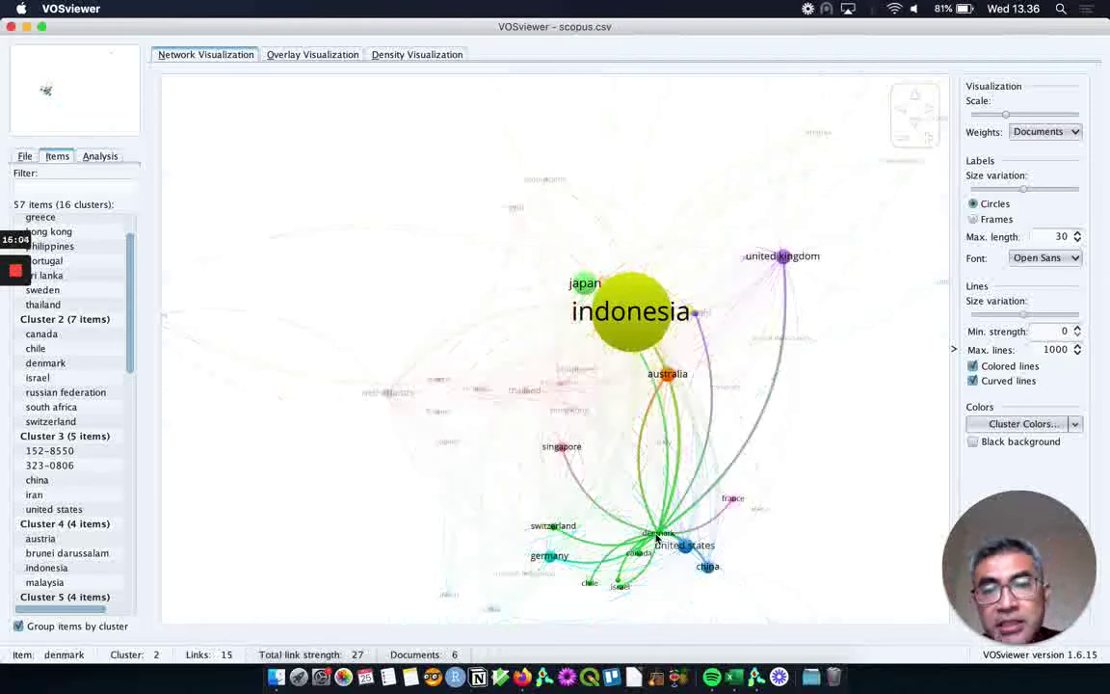
# Step: Find Malaysia in cluster 4, check its links in the network, and review the remaining clusters through cluster 16
pyautogui.scroll(-5, 79, 429)
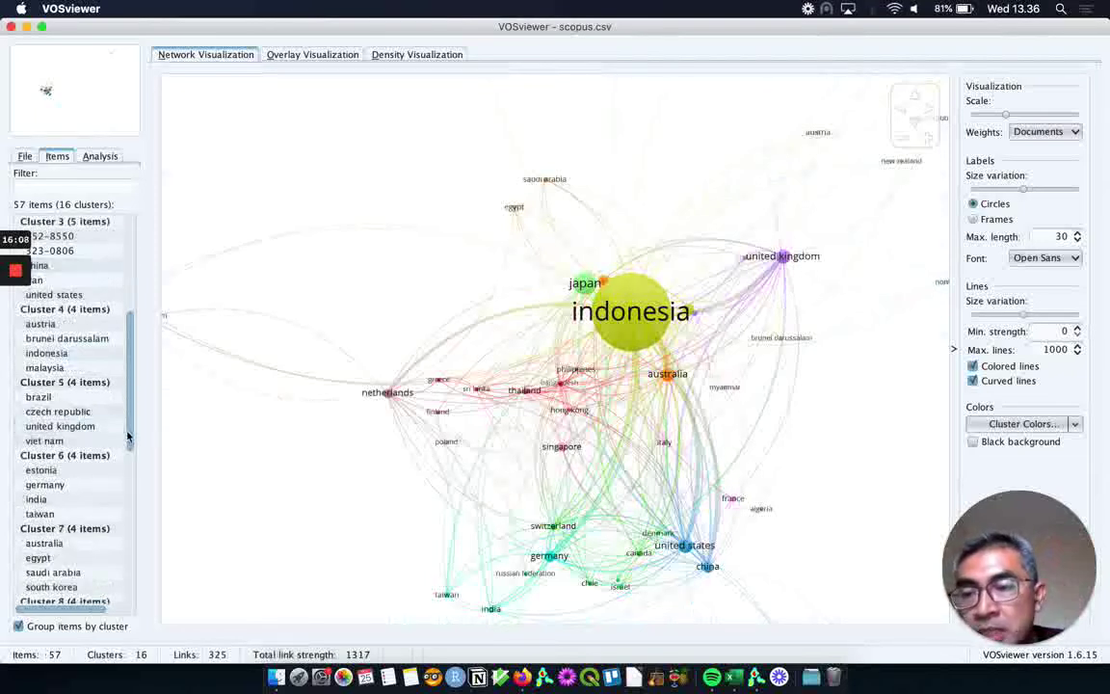
pyautogui.click(64, 368)
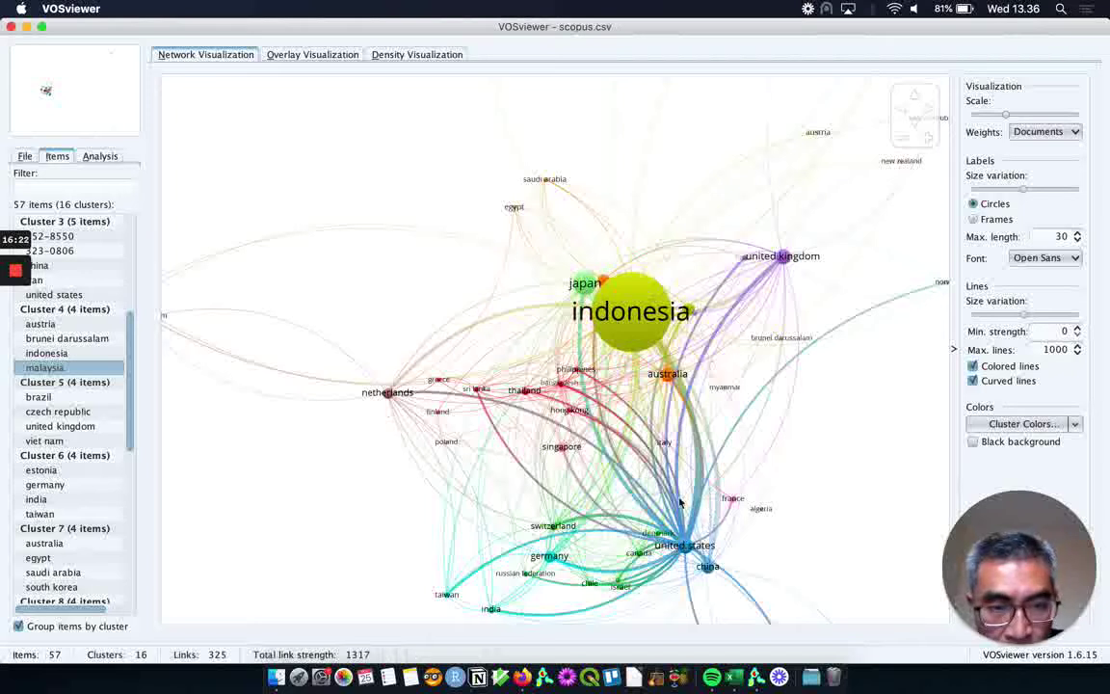
pyautogui.moveTo(635, 497); pyautogui.dragTo(541, 475)
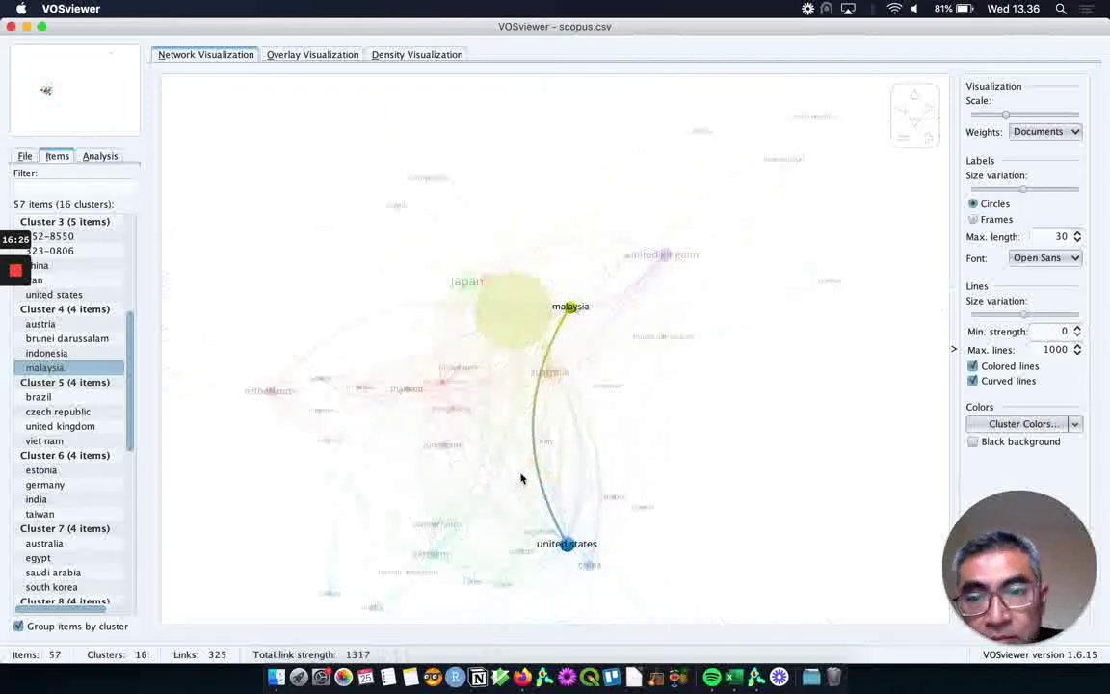
pyautogui.moveTo(699, 446); pyautogui.dragTo(751, 459)
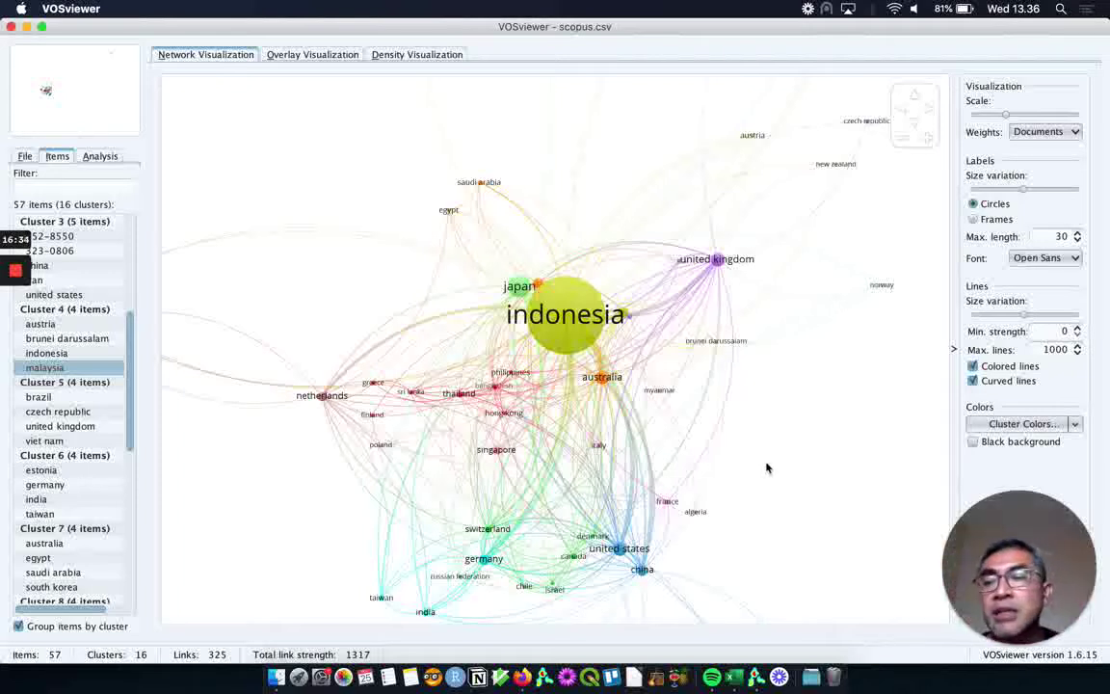
pyautogui.moveTo(132, 440); pyautogui.dragTo(131, 474)
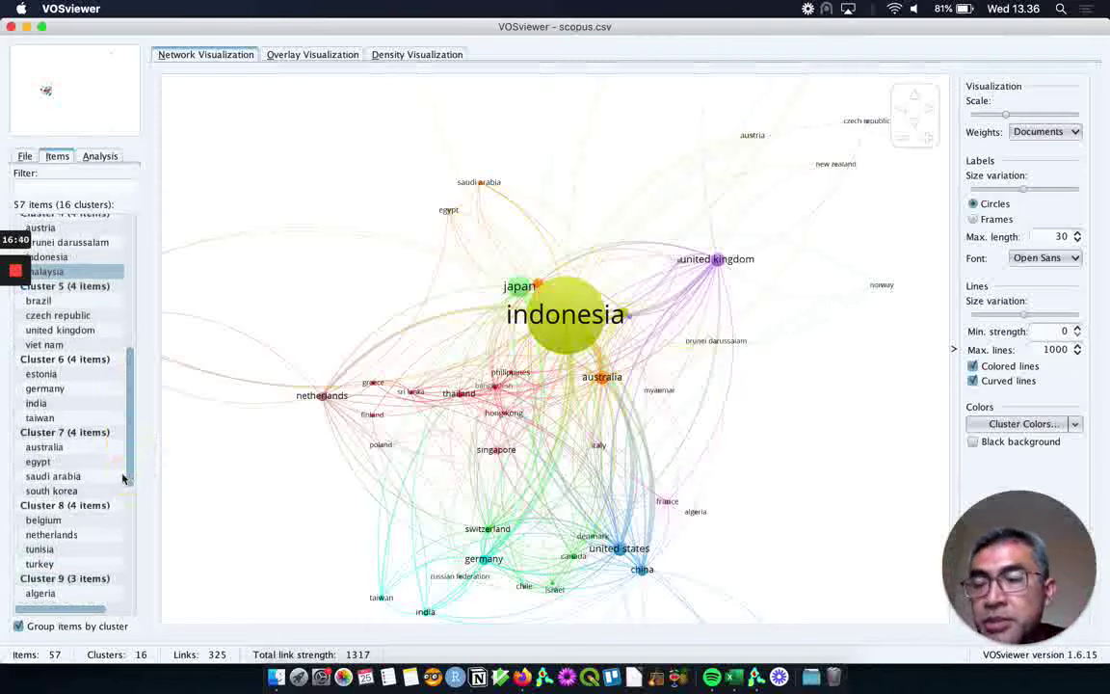
pyautogui.moveTo(131, 478); pyautogui.dragTo(134, 609)
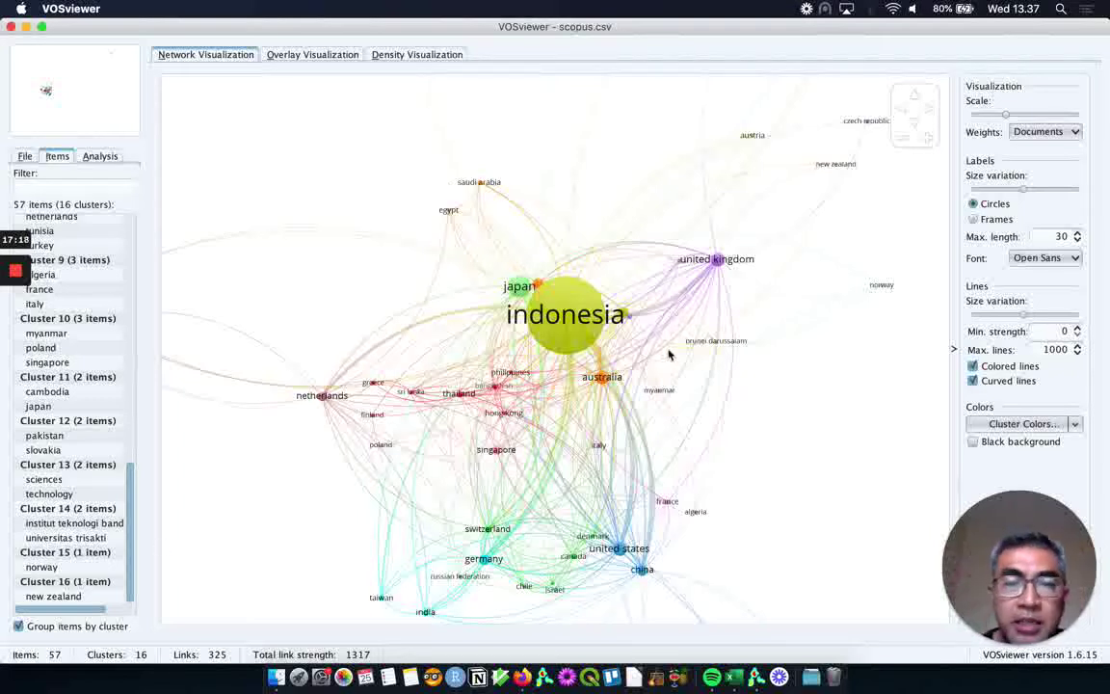
# Step: Save a PNG screenshot of the whole country co-authorship network as co-authorship-countries in the Vosviewer-newest folder
pyautogui.scroll(3, 668, 356)
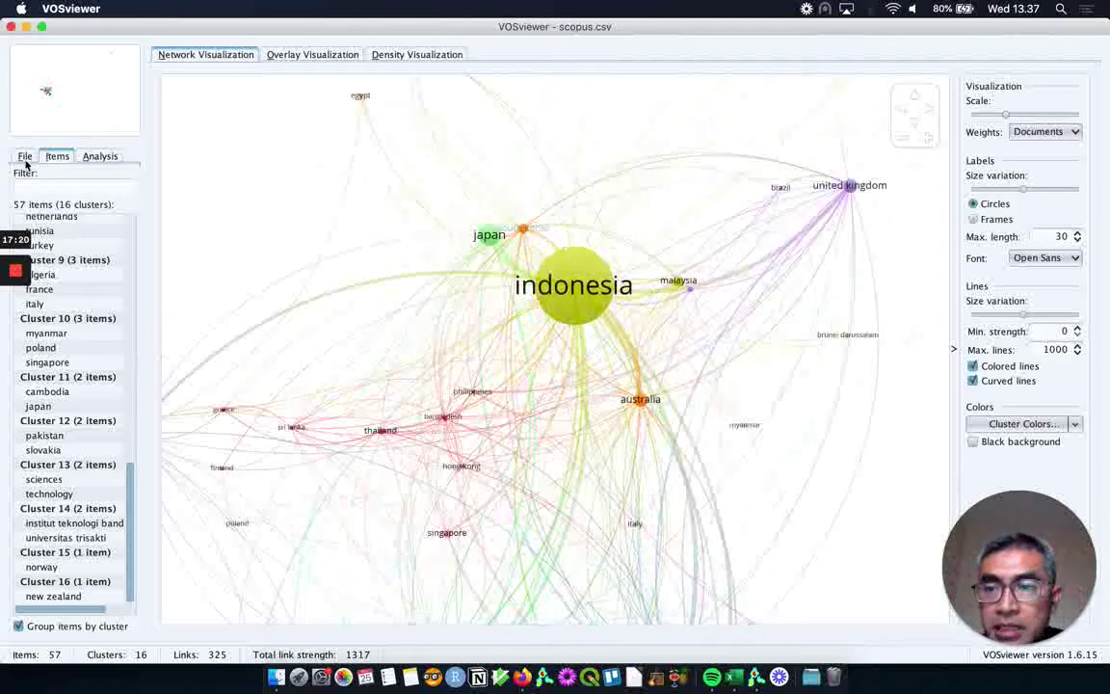
pyautogui.click(25, 156)
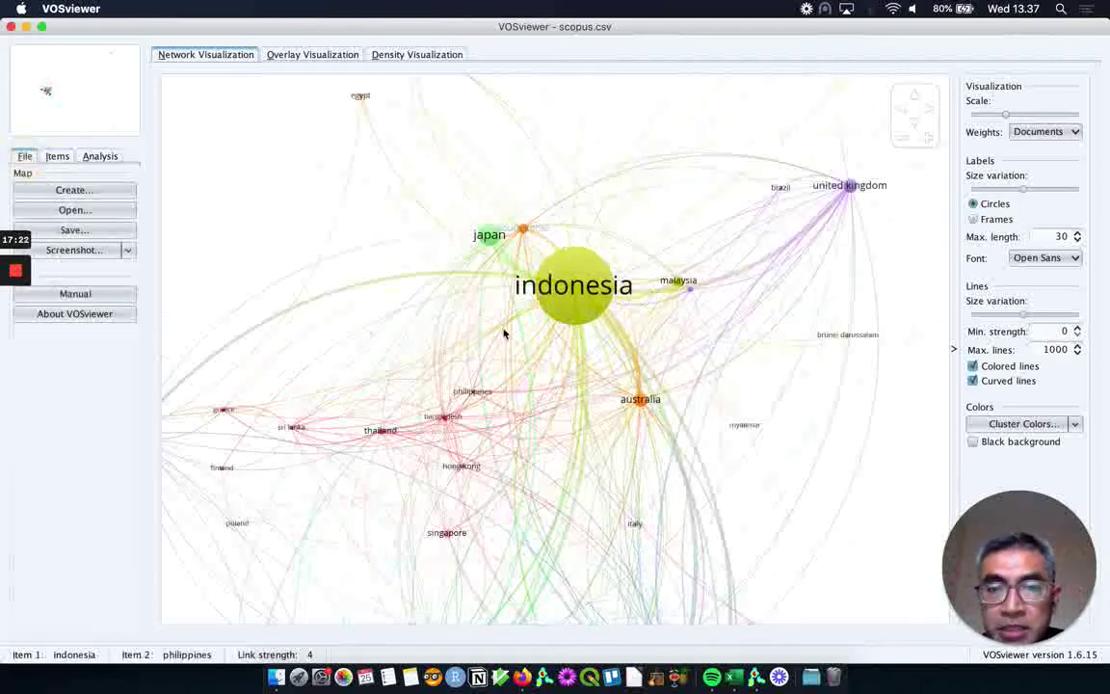
pyautogui.scroll(-2, 569, 335)
pyautogui.scroll(-3, 569, 335)
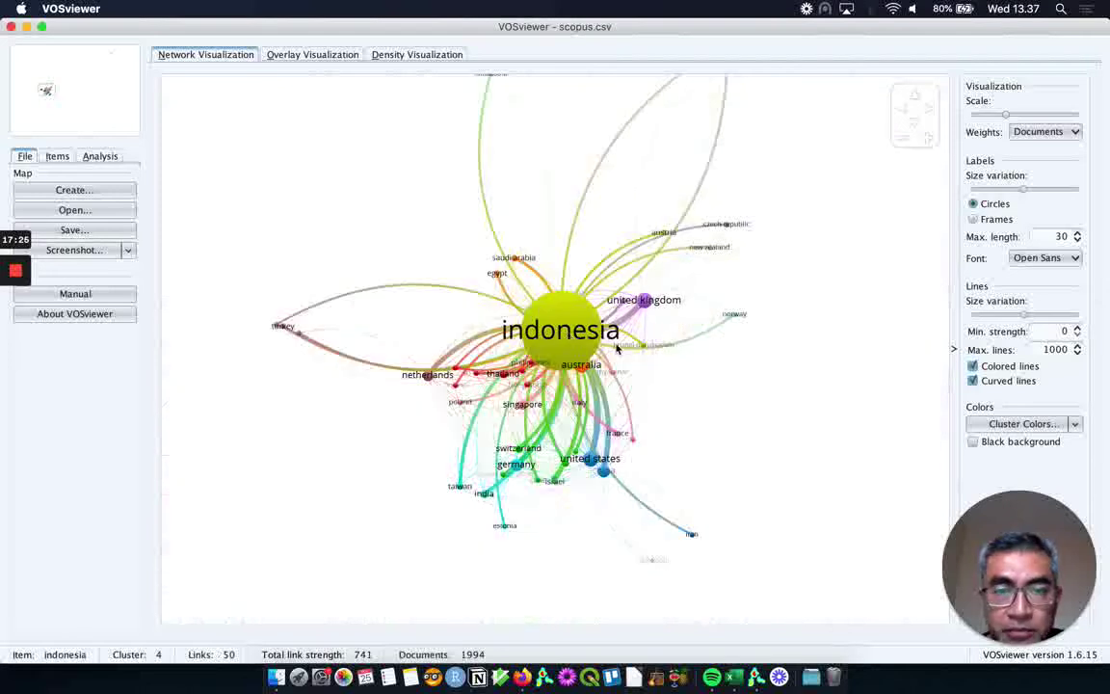
pyautogui.scroll(-1, 619, 349)
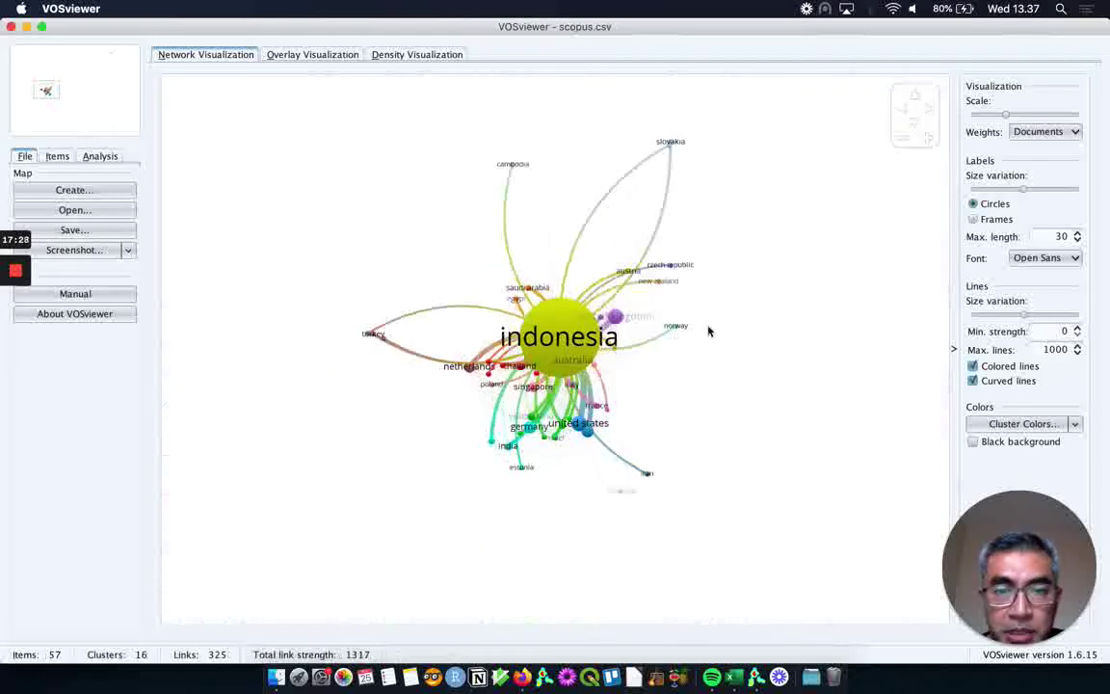
pyautogui.click(701, 348)
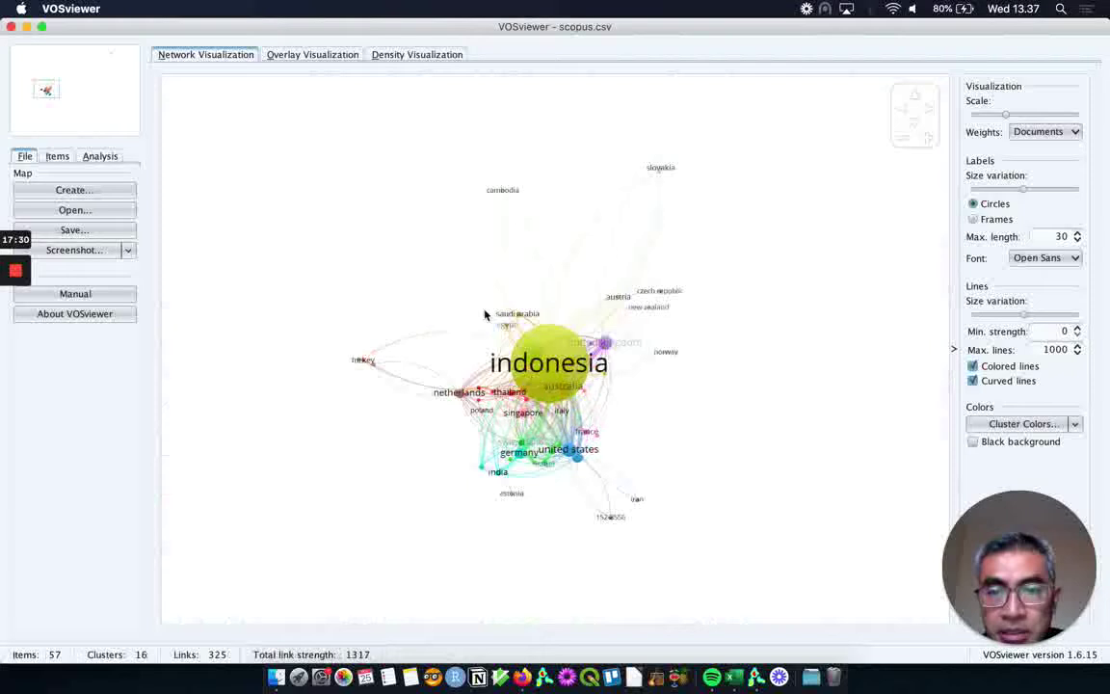
pyautogui.click(102, 255)
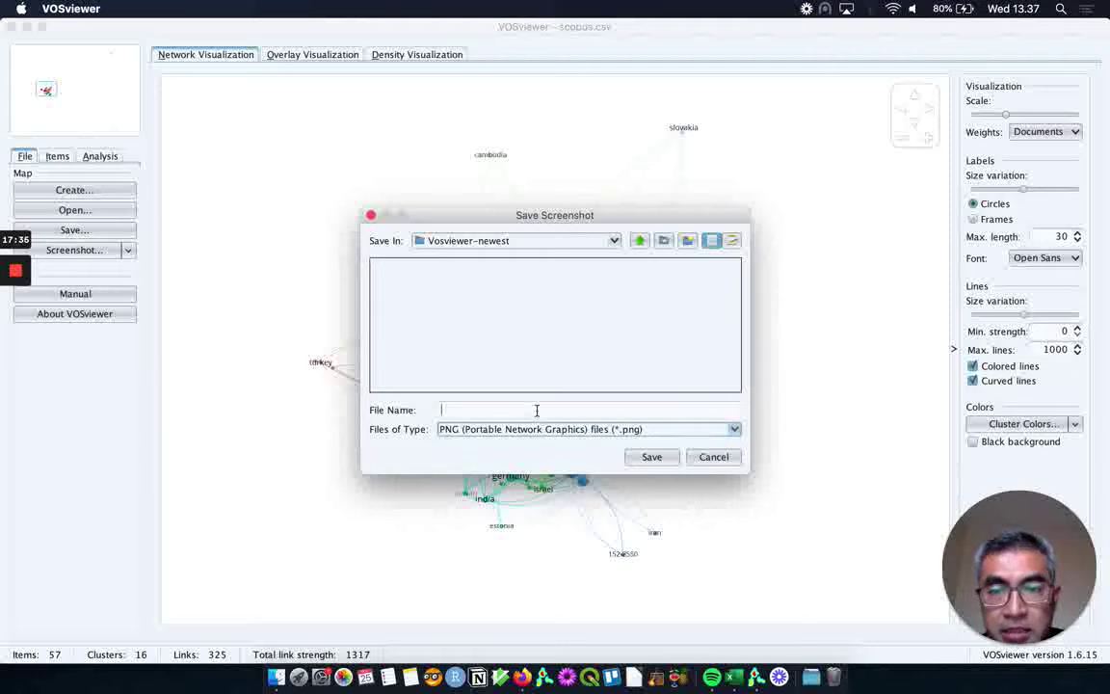
pyautogui.write('co')
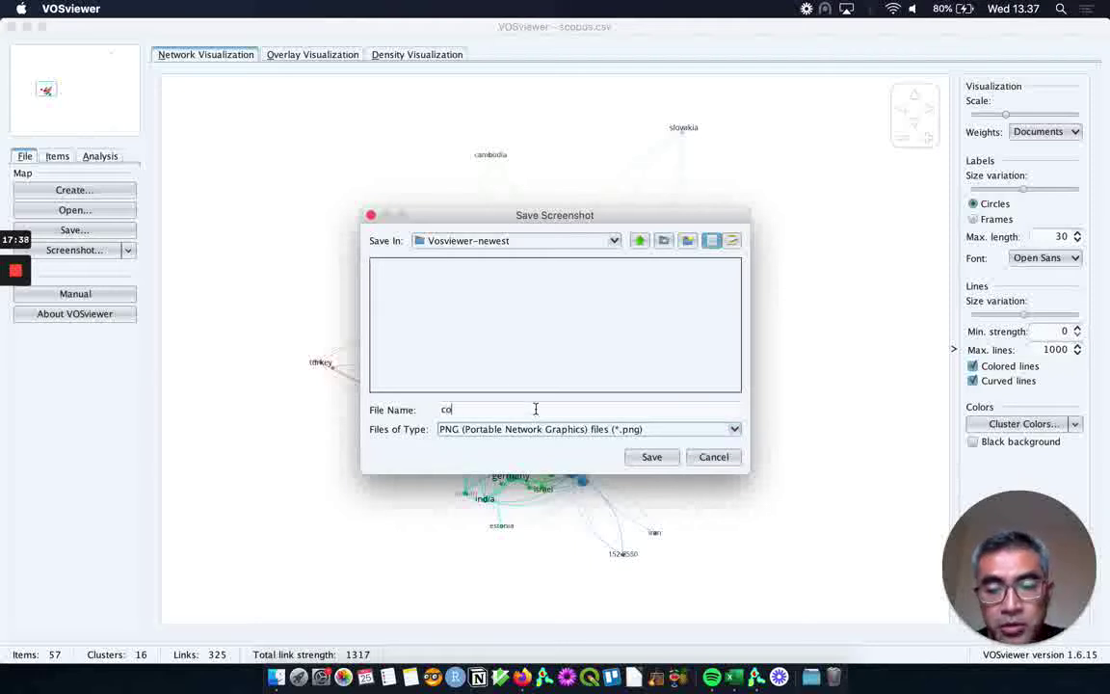
pyautogui.write('-authorship')
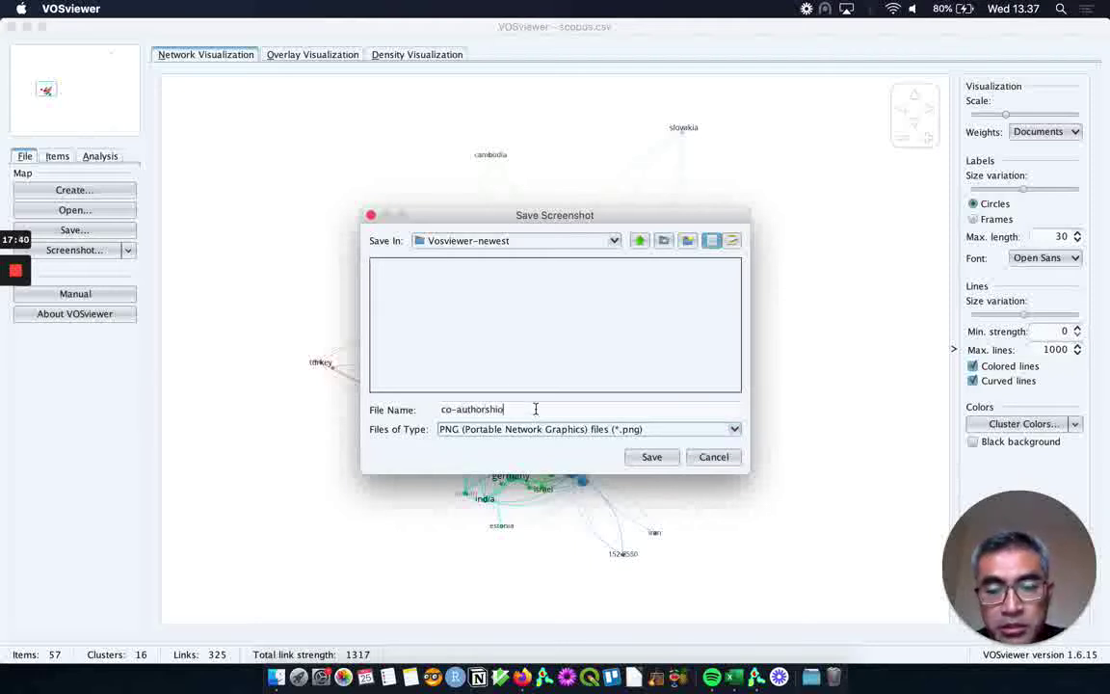
pyautogui.write('-countries')
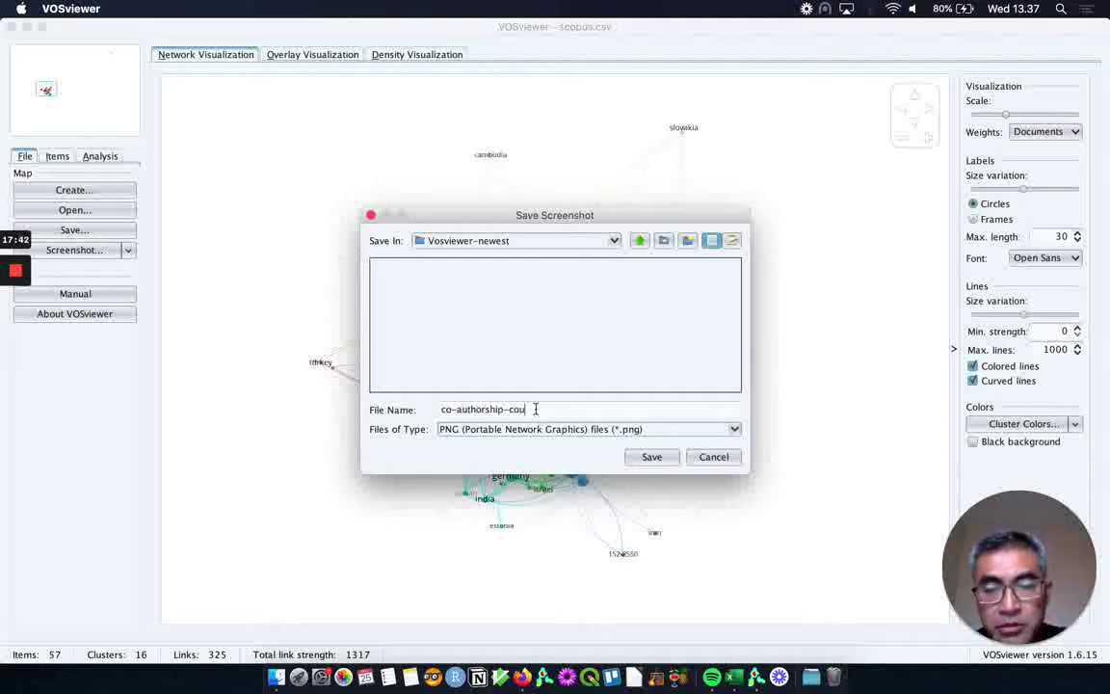
pyautogui.click(656, 458)
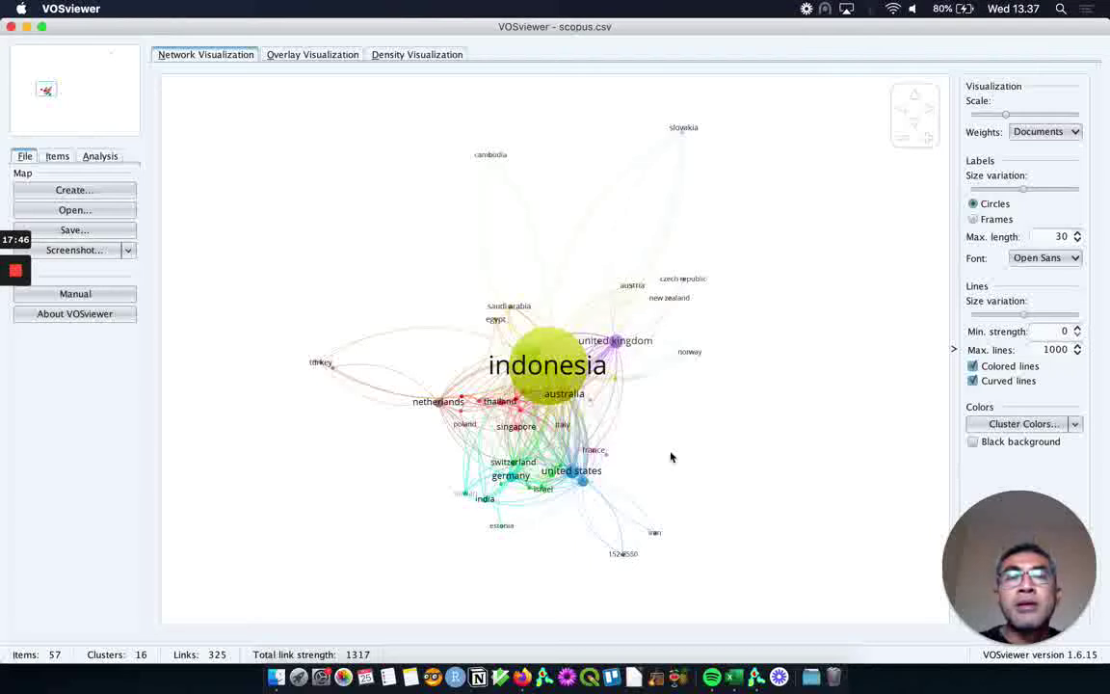
# Step: Start a new bibliographic map from the same Scopus file, using co-authorship analysis with organizations as the unit
pyautogui.click(119, 189)
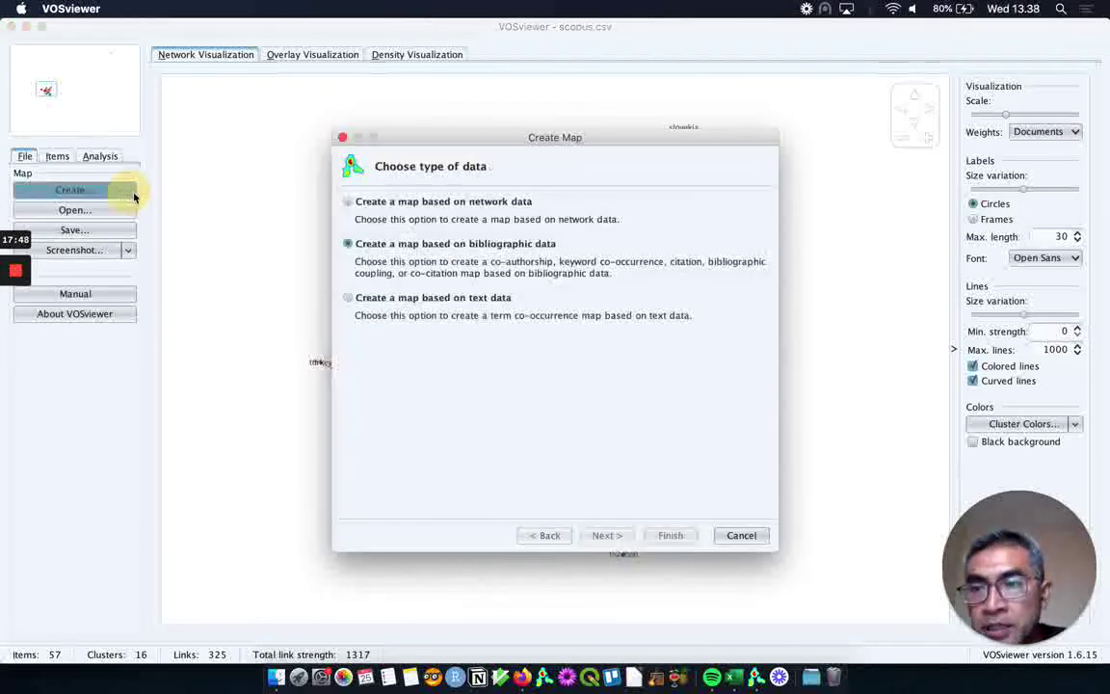
pyautogui.click(623, 534)
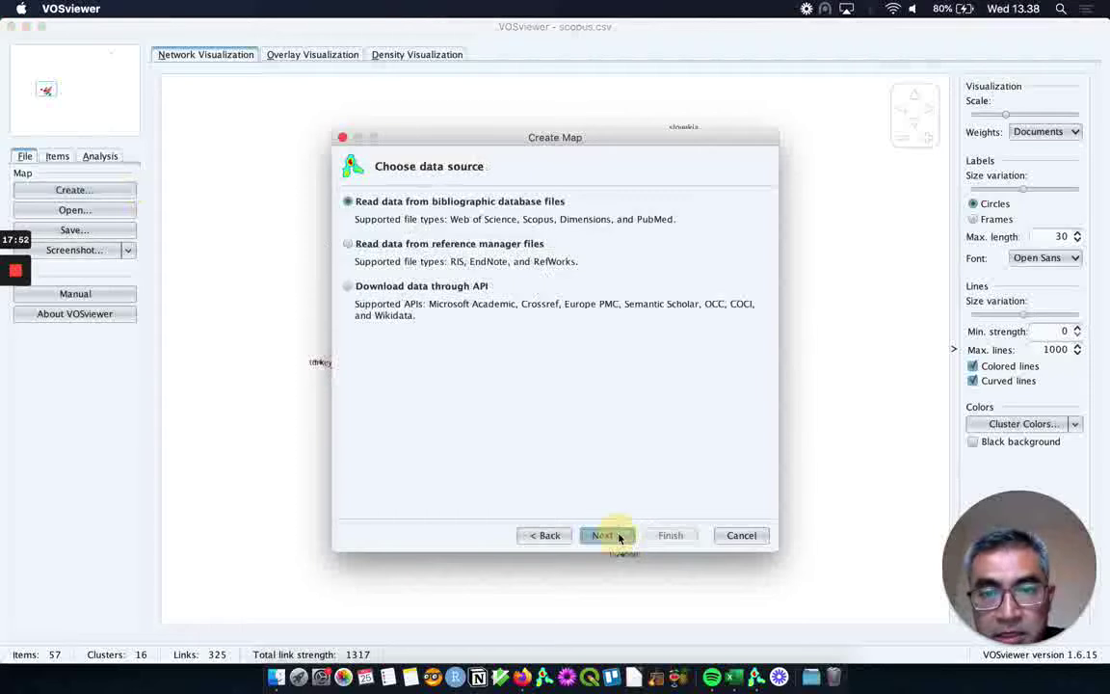
pyautogui.click(622, 535)
pyautogui.click(623, 533)
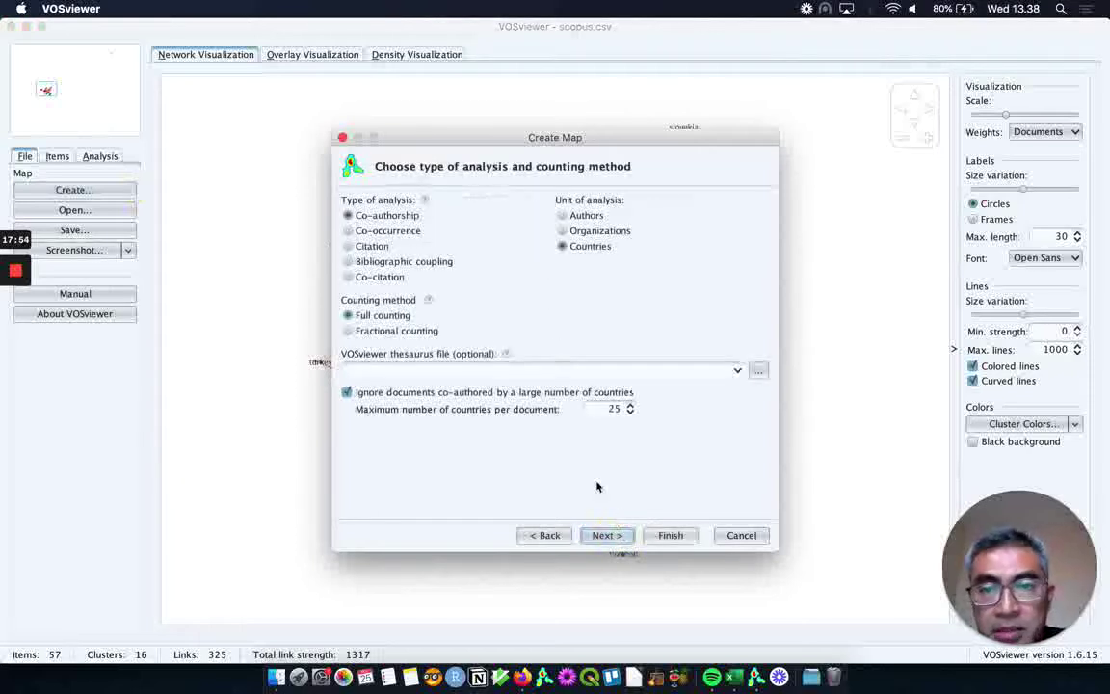
pyautogui.click(592, 234)
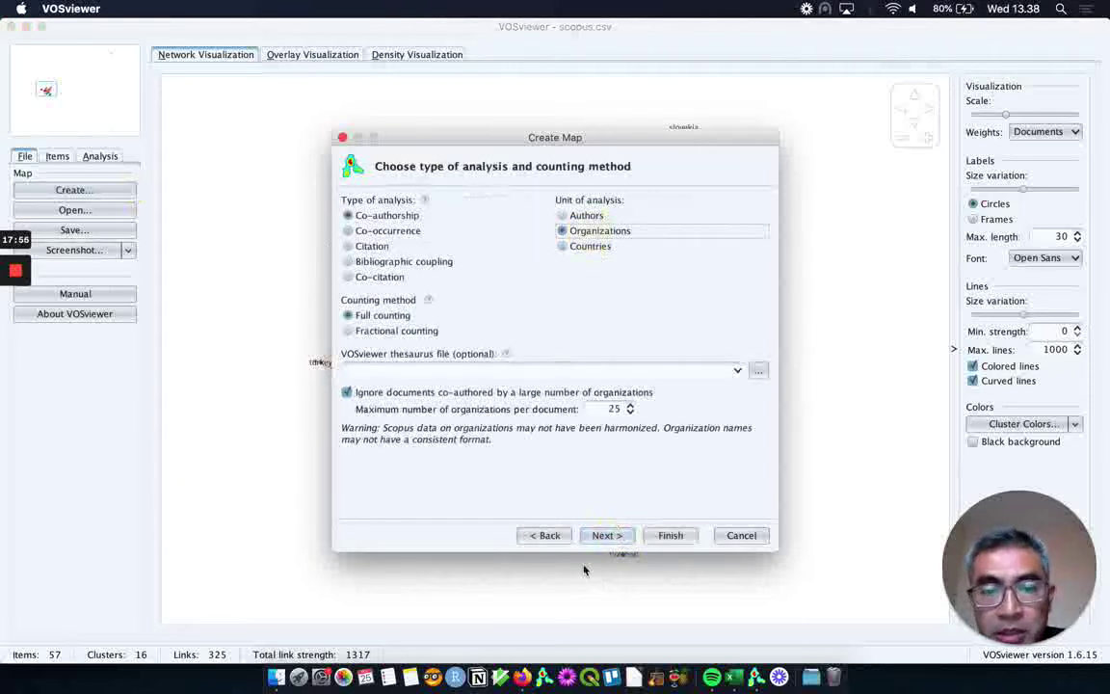
pyautogui.click(611, 536)
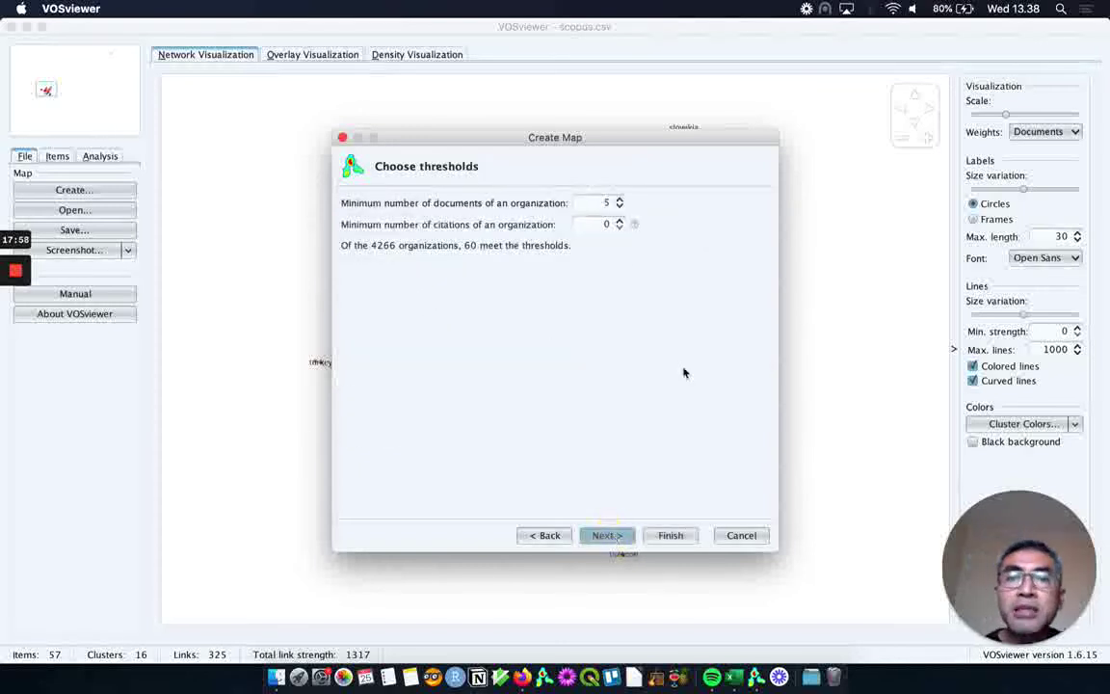
# Step: Create the organization map with a minimum of 1 document per organization and 1000 organizations, showing all items including unconnected ones
pyautogui.click(620, 206)
pyautogui.click(619, 206)
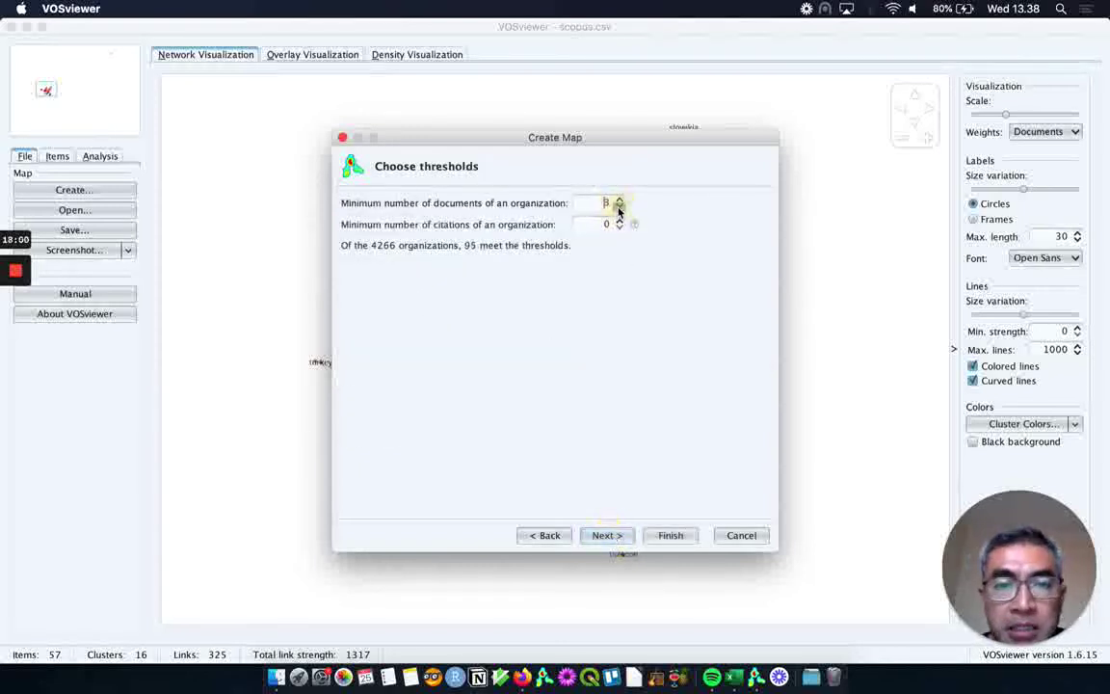
pyautogui.click(620, 206)
pyautogui.click(619, 206)
pyautogui.click(607, 537)
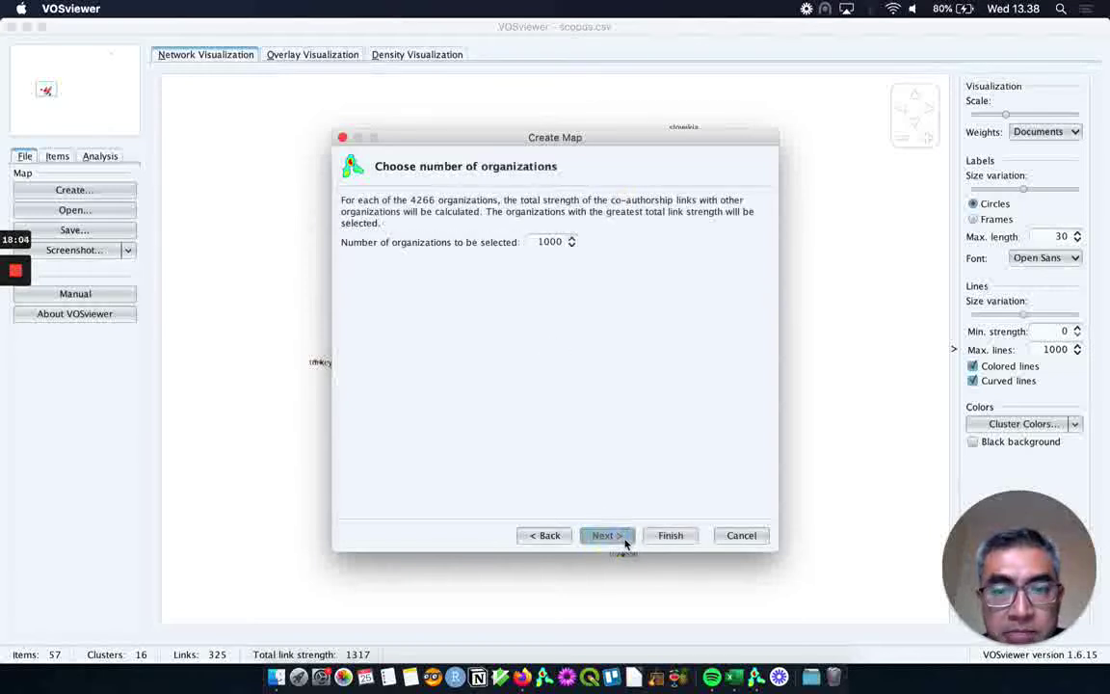
pyautogui.click(624, 541)
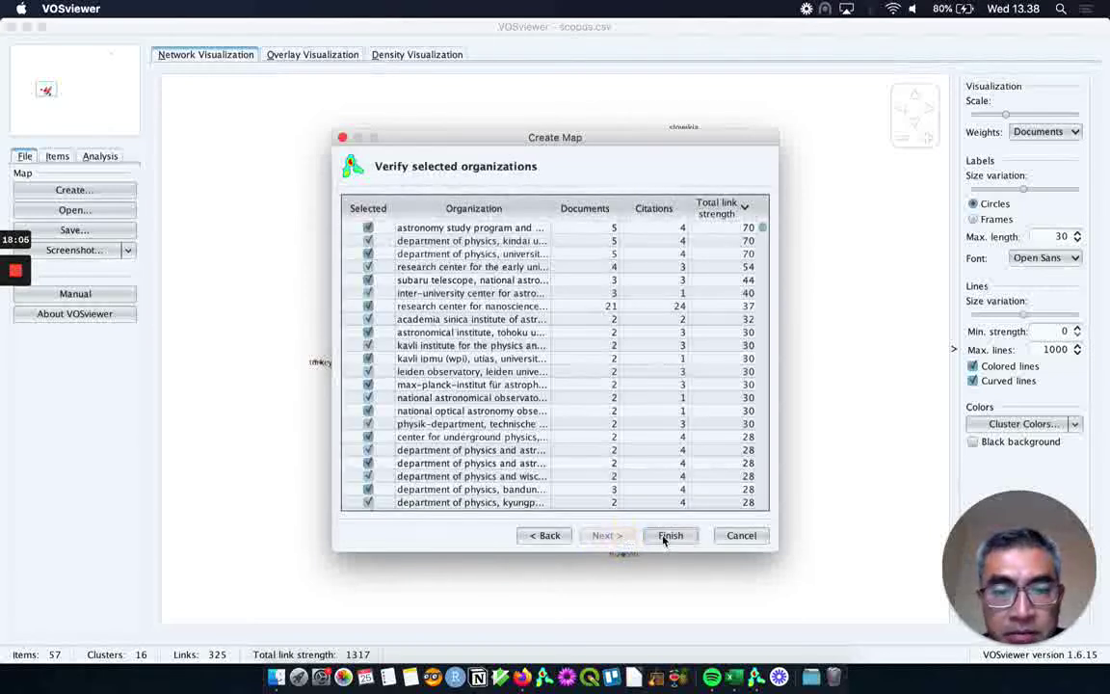
pyautogui.click(667, 535)
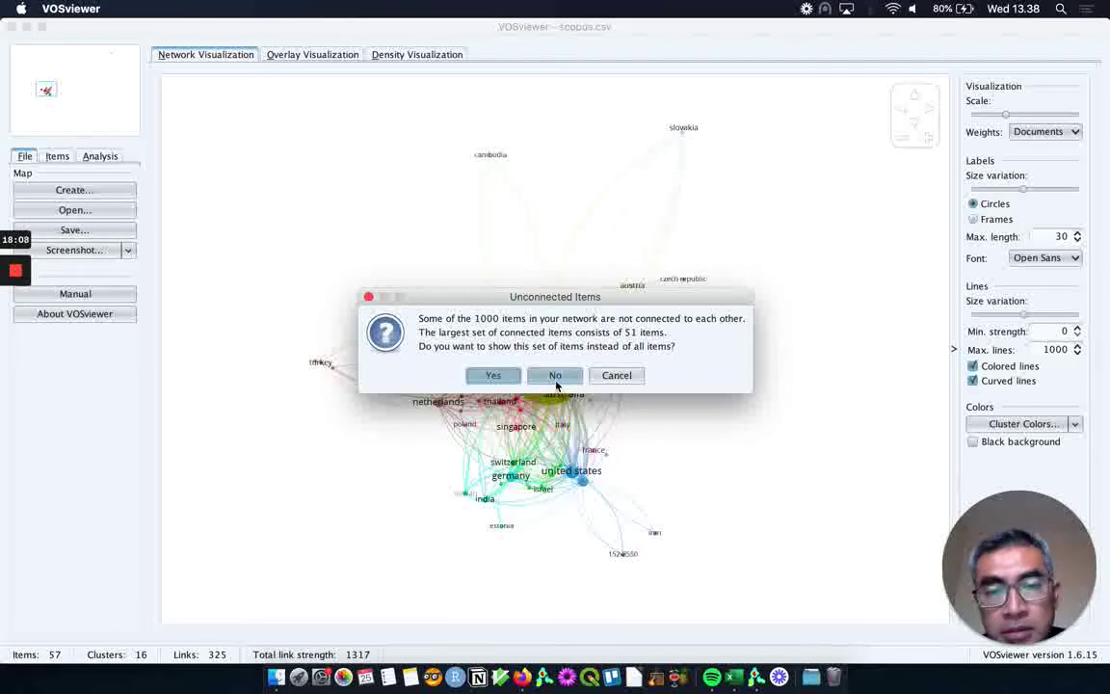
pyautogui.click(556, 382)
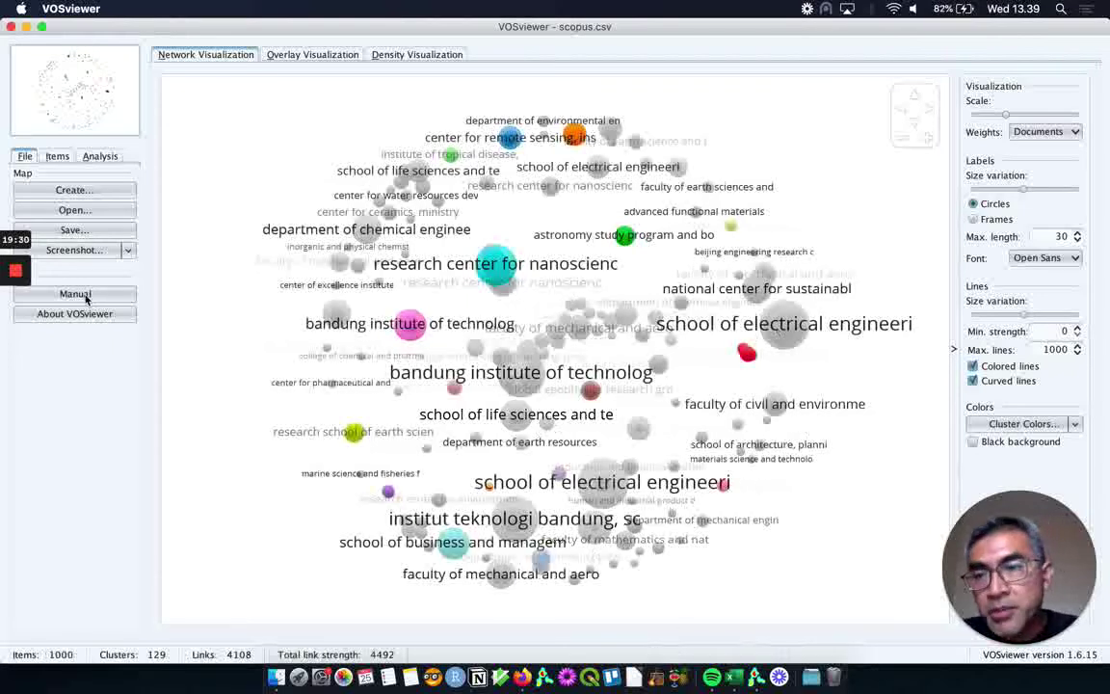
# Step: Save a PNG screenshot of the organization co-authorship map as co-authorship-affiliations.png in the Vosviewer-newest folder
pyautogui.click(75, 249)
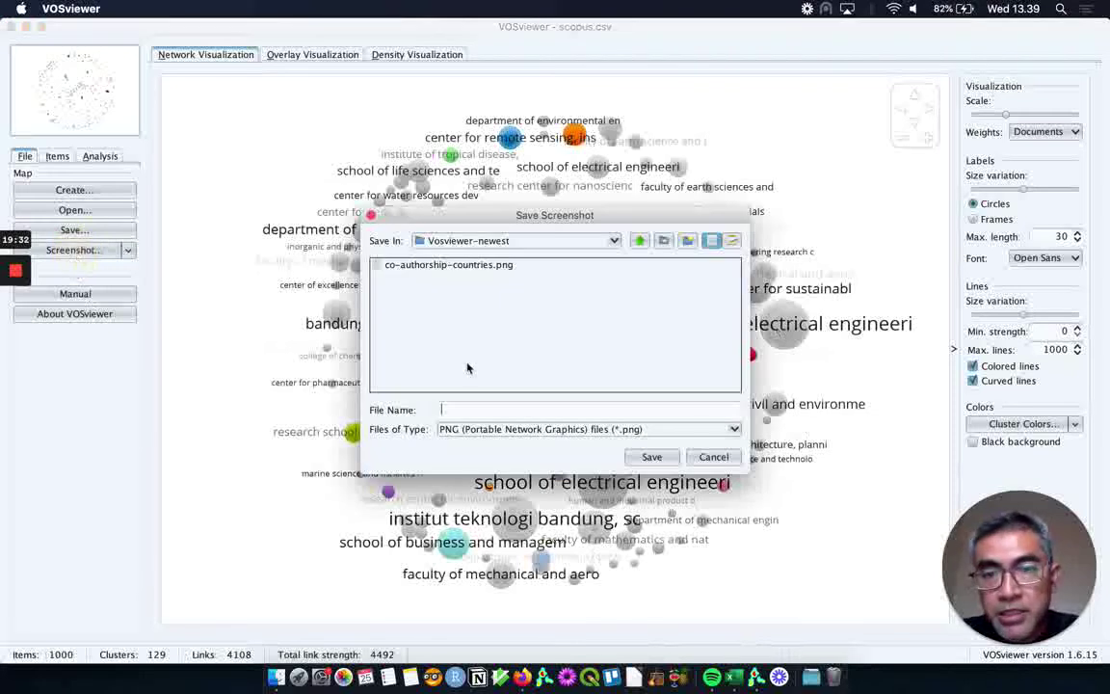
pyautogui.click(470, 265)
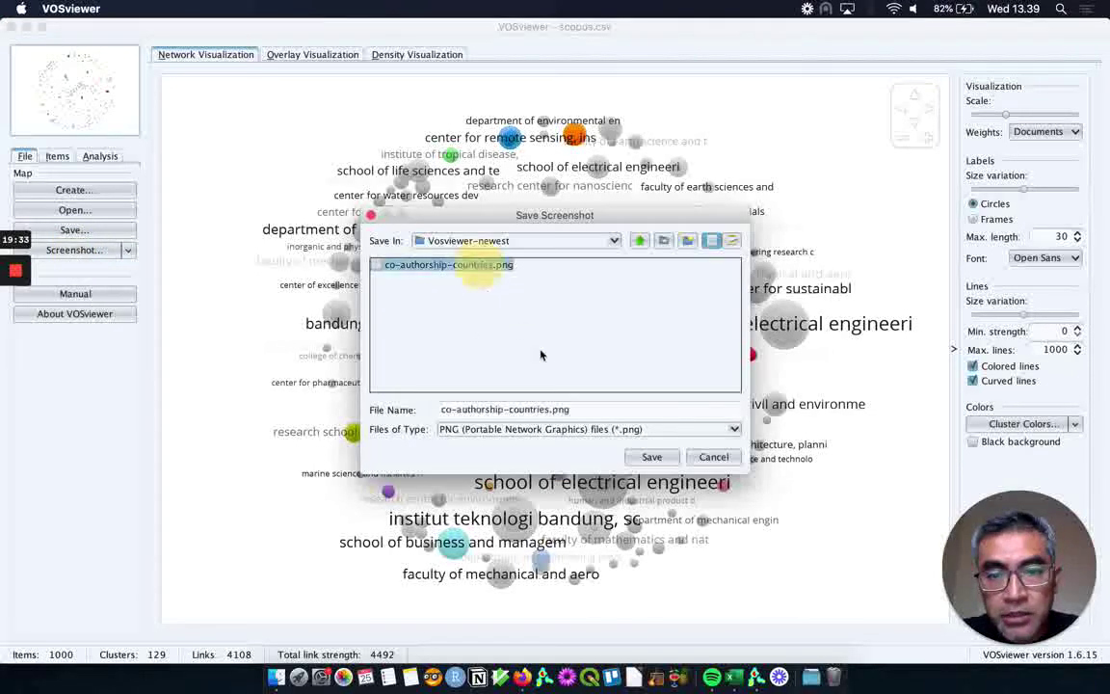
pyautogui.click(549, 409)
pyautogui.press('BackSpace')
pyautogui.press('BackSpace')
pyautogui.press('BackSpace')
pyautogui.press('BackSpace')
pyautogui.press('BackSpace')
pyautogui.press('BackSpace')
pyautogui.press('BackSpace')
pyautogui.press('BackSpace')
pyautogui.press('BackSpace')
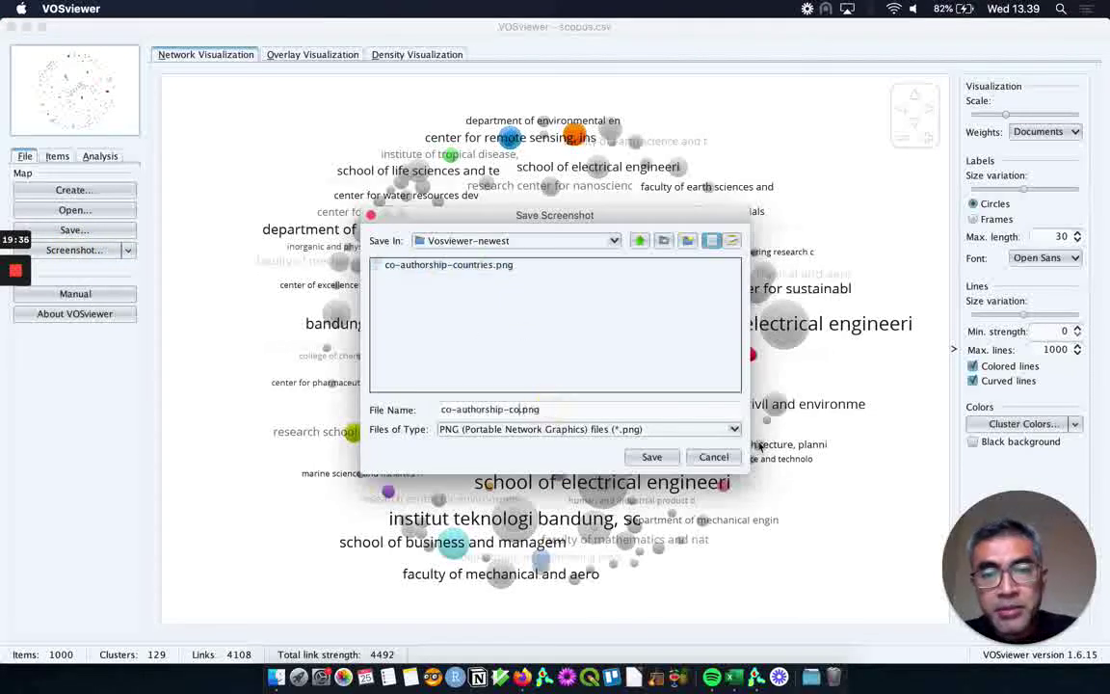
pyautogui.write('affilit')
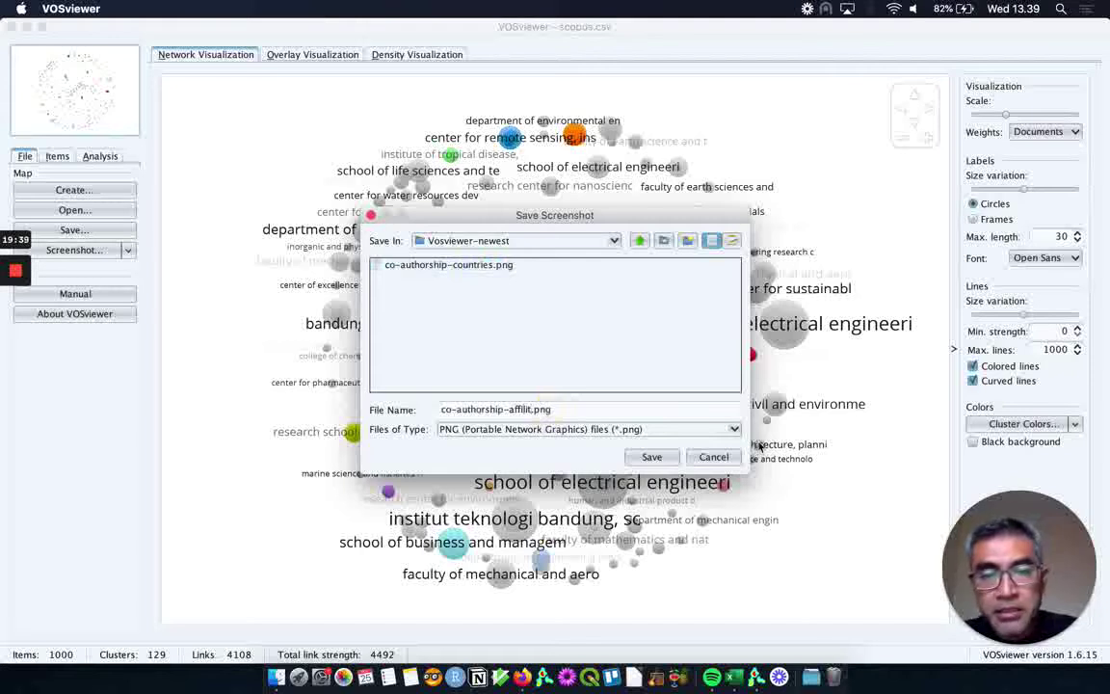
pyautogui.press('BackSpace')
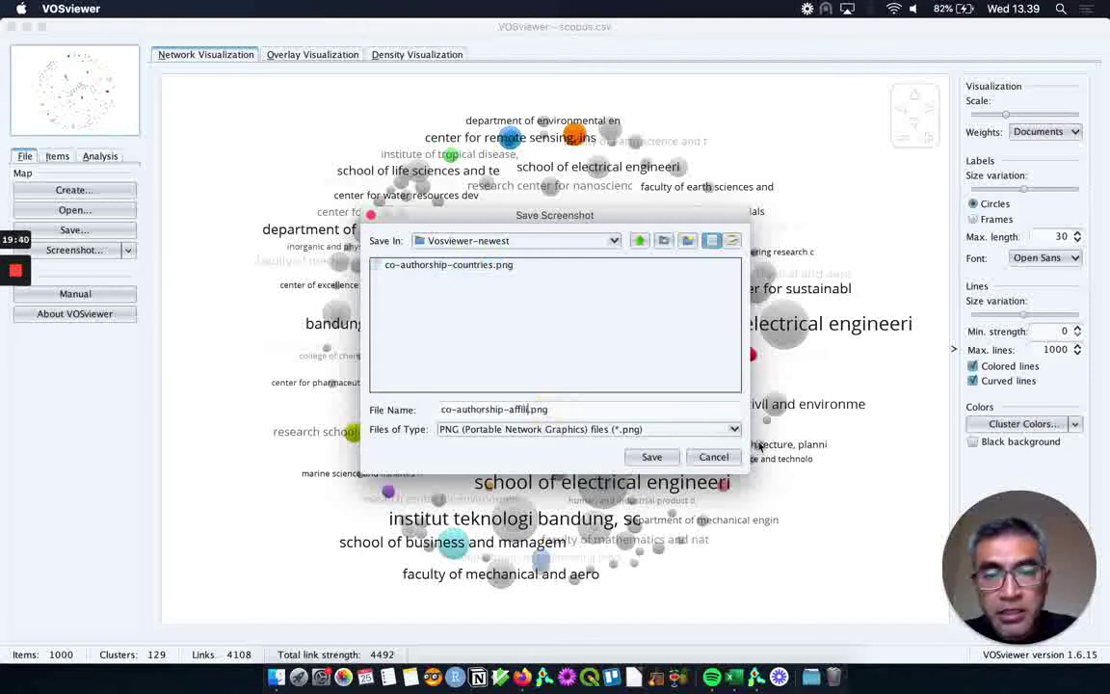
pyautogui.write('ations')
pyautogui.press('Return')
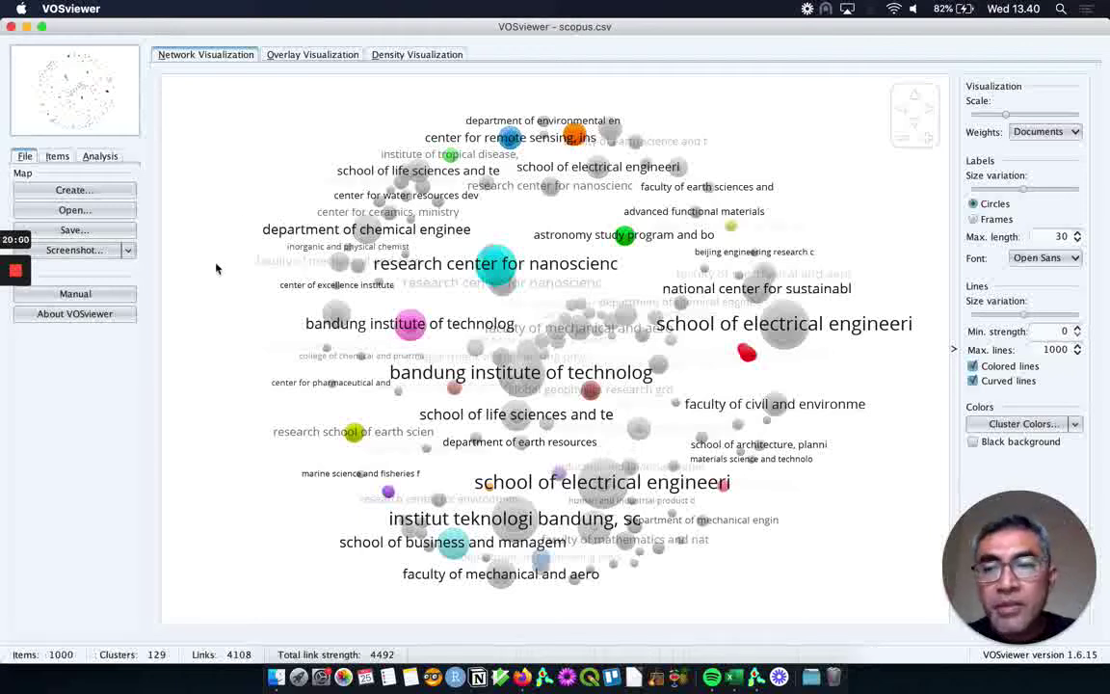
# Step: Start another map based on bibliographic data, loading scopus-ITB-top-cite.csv from the Vosviewer-top-cite folder as the Scopus file
pyautogui.click(124, 194)
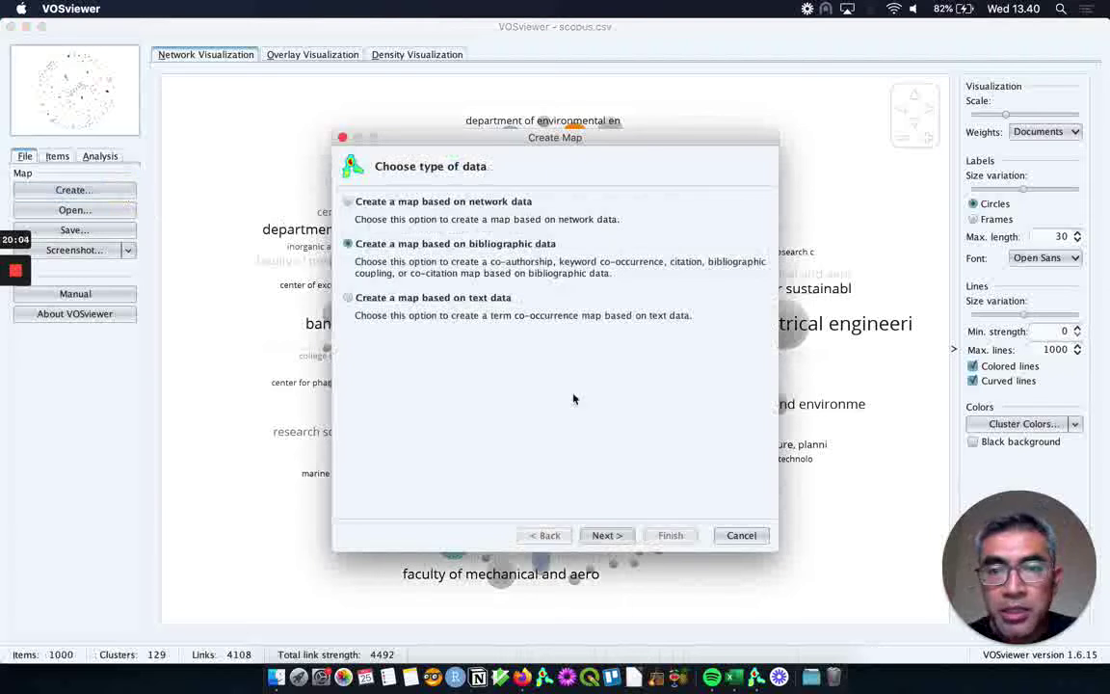
pyautogui.click(618, 536)
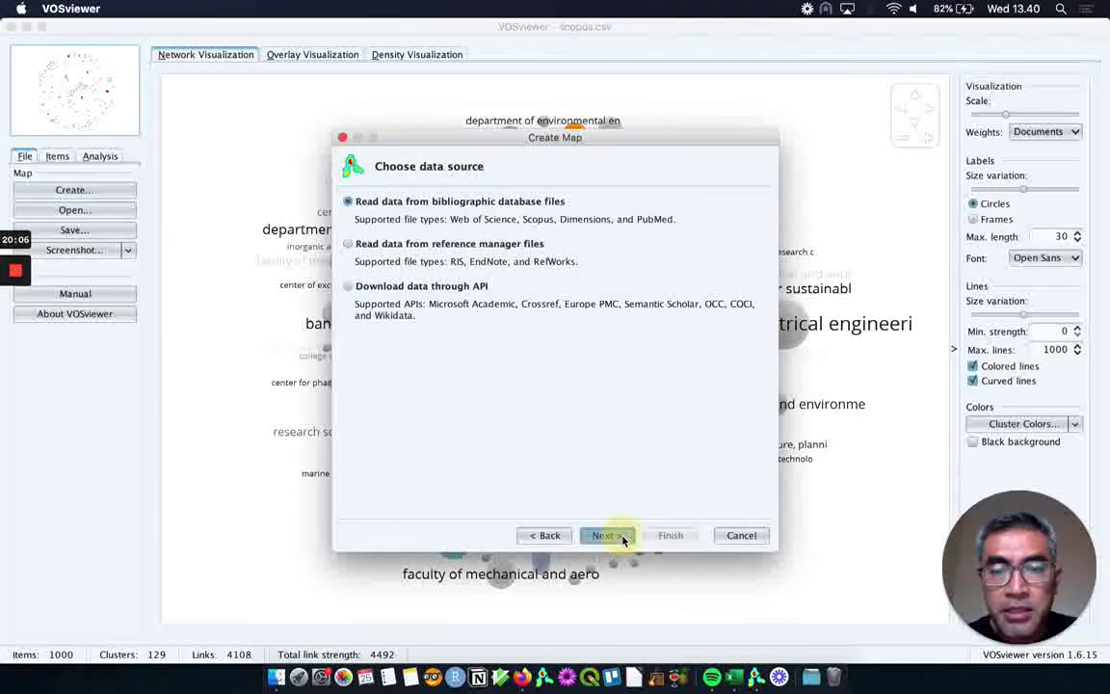
pyautogui.click(623, 537)
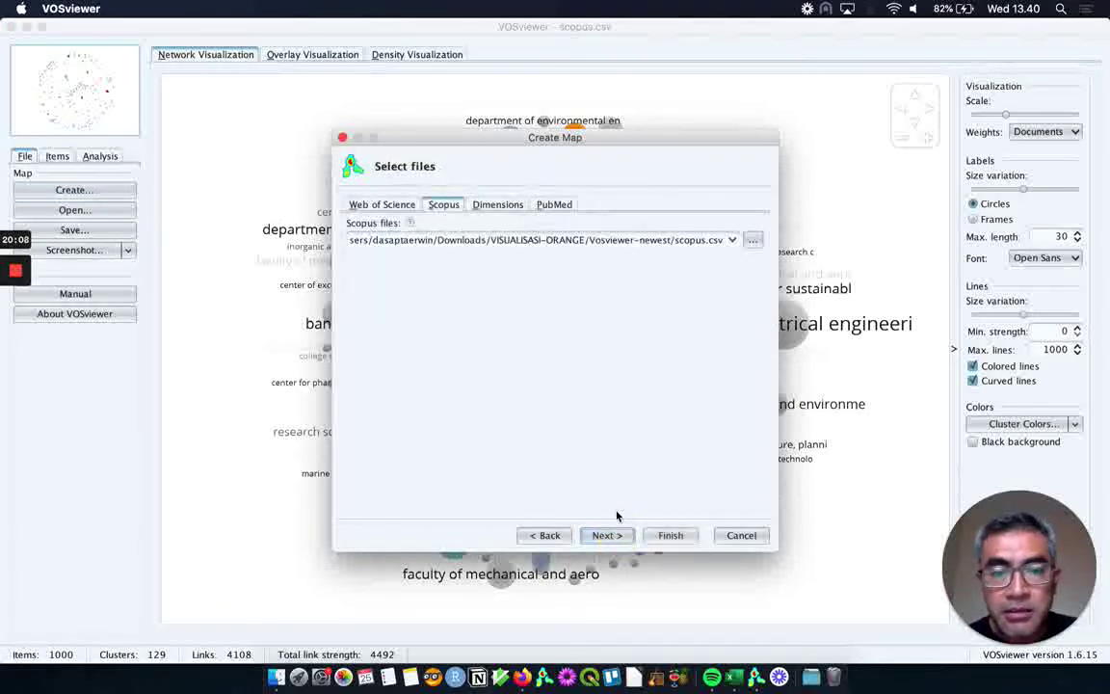
pyautogui.click(752, 239)
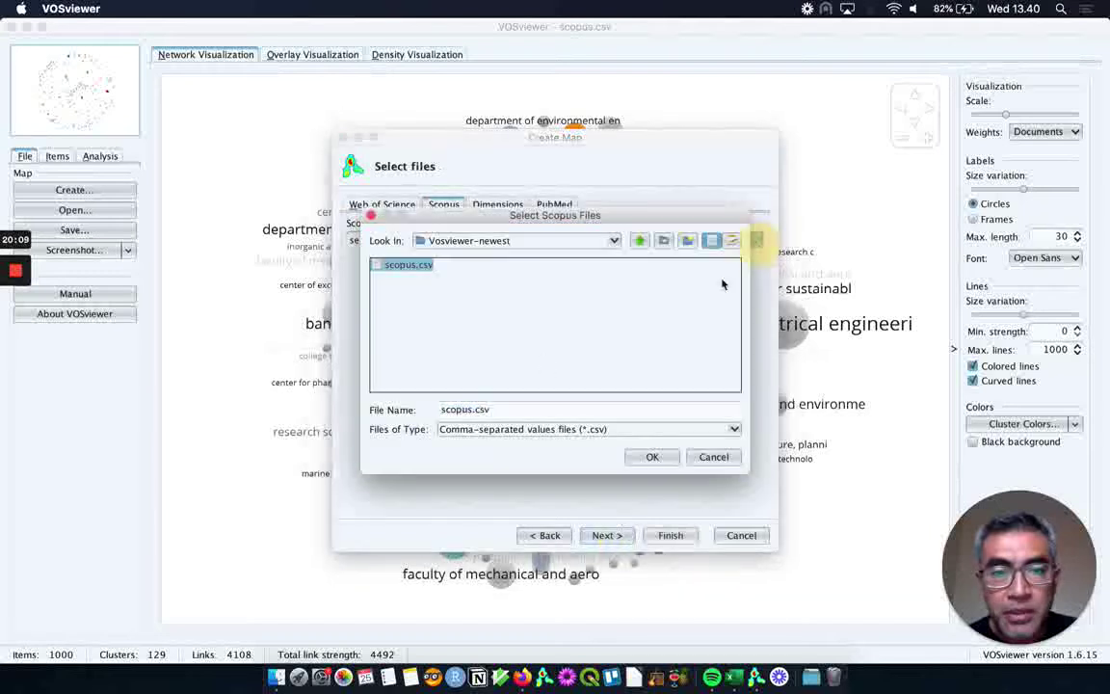
pyautogui.click(639, 240)
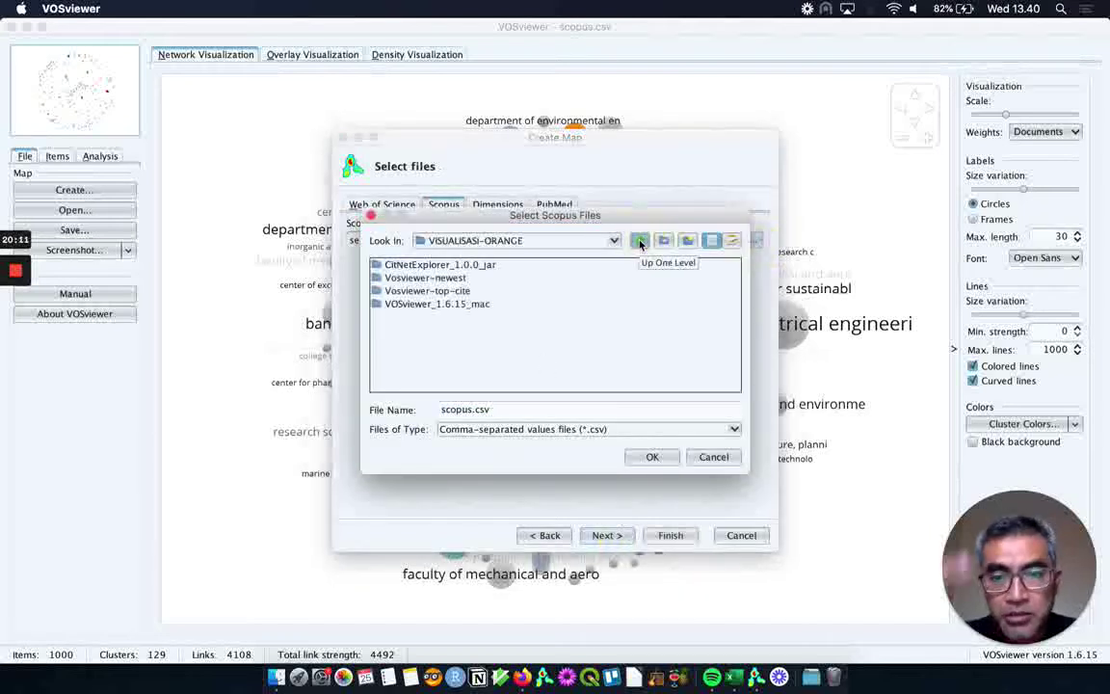
pyautogui.doubleClick(461, 292)
pyautogui.doubleClick(470, 264)
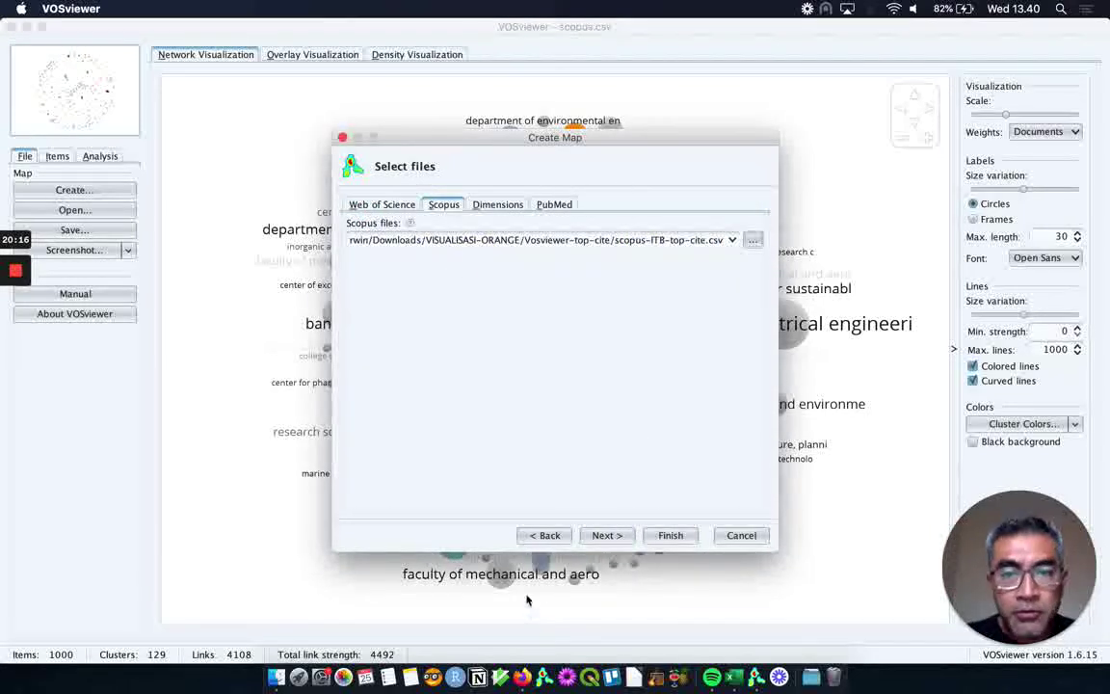
pyautogui.click(590, 537)
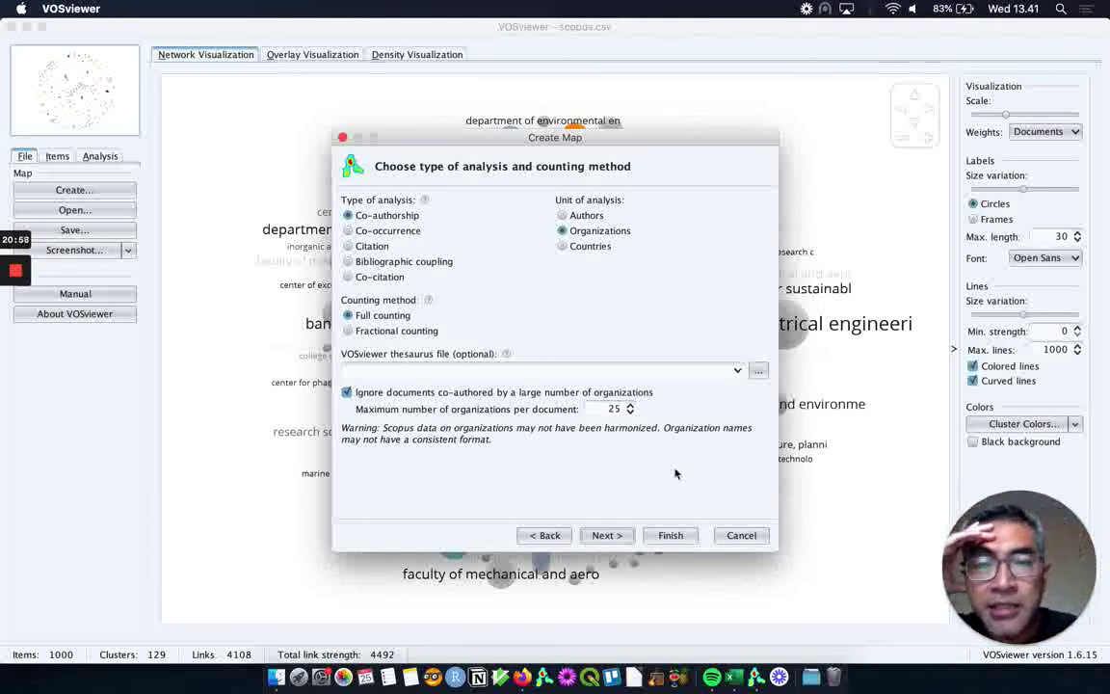
# Step: Set the unit of analysis to countries with a minimum of 1 document per country, keeping all qualifying countries for verification
pyautogui.click(565, 247)
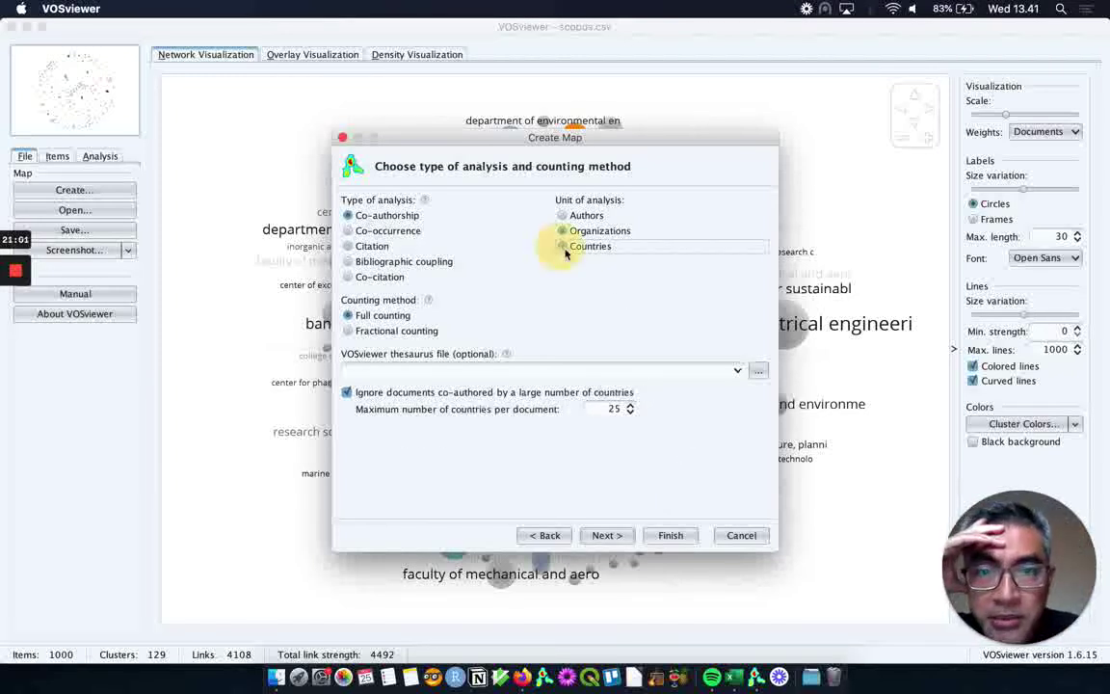
pyautogui.click(605, 536)
pyautogui.click(591, 206)
pyautogui.click(591, 206)
pyautogui.click(591, 206)
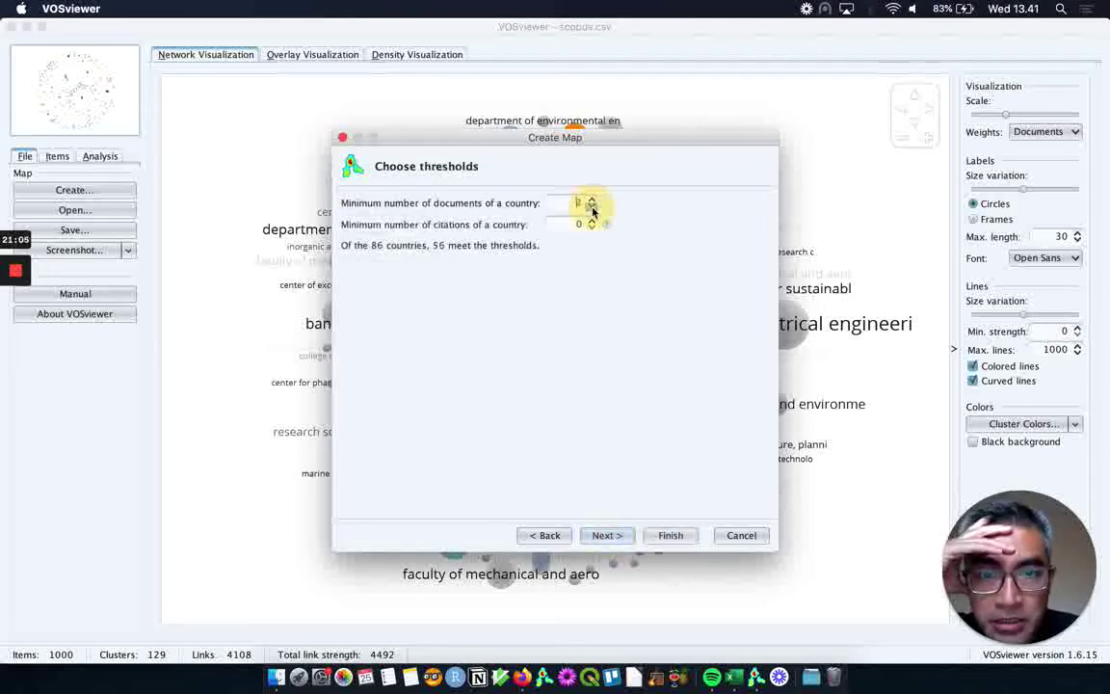
pyautogui.click(606, 534)
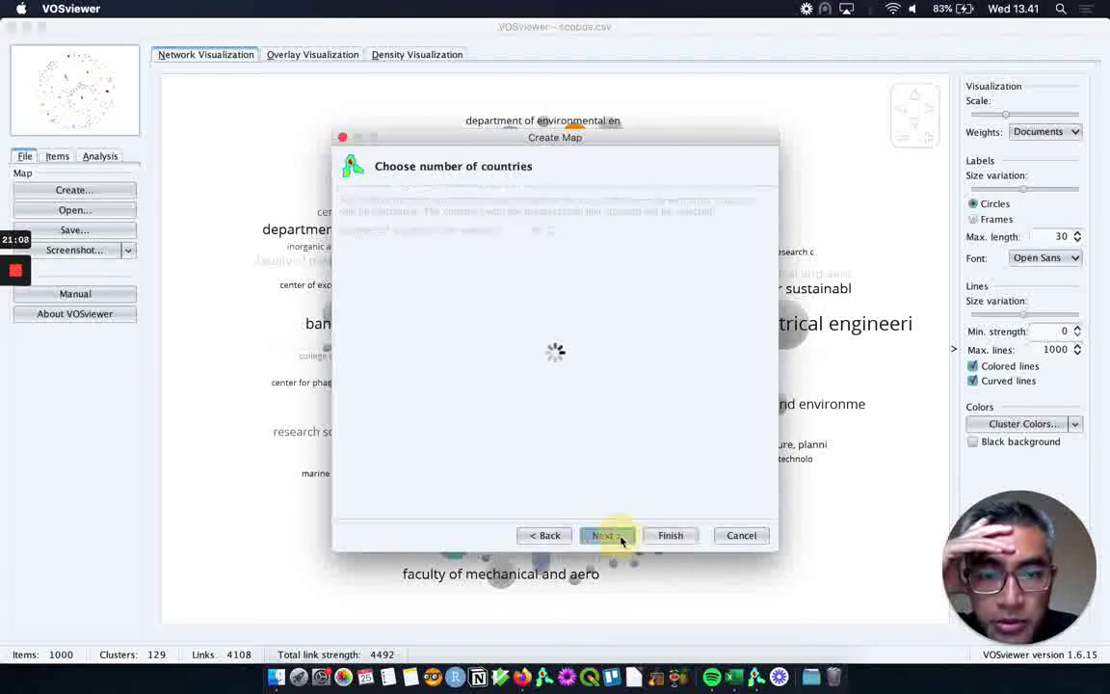
pyautogui.click(621, 537)
# Step: Review the selected countries with their documents, citations and total link strength
pyautogui.scroll(-5, 475, 347)
pyautogui.scroll(-10, 475, 347)
pyautogui.scroll(15, 475, 375)
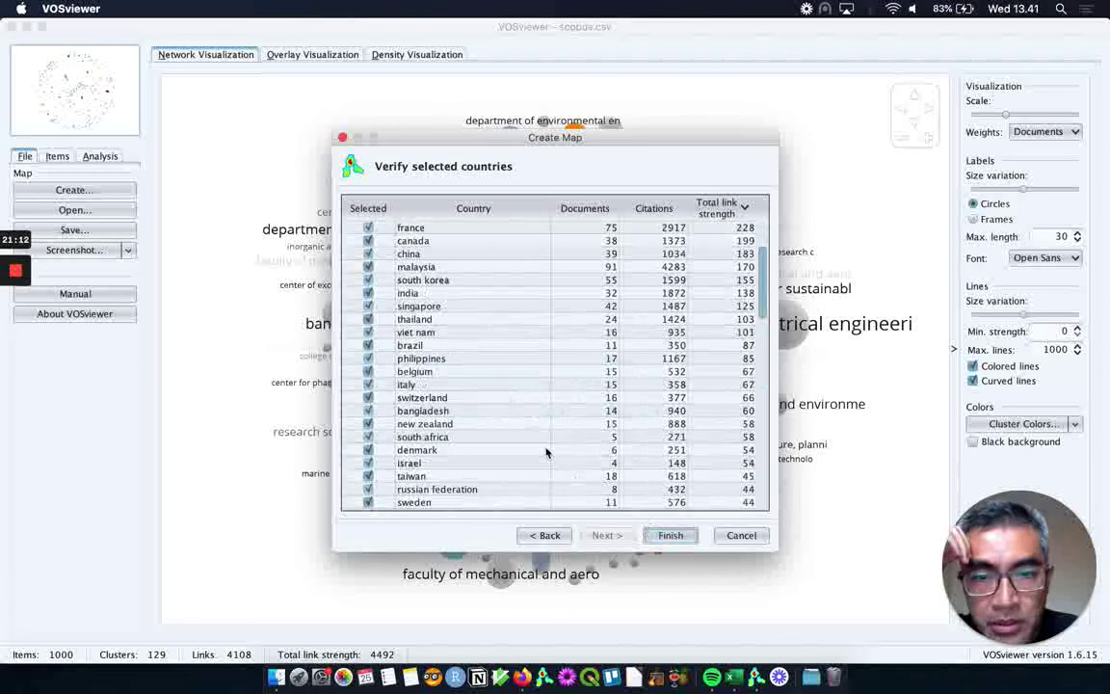
pyautogui.scroll(-2, 547, 453)
pyautogui.click(548, 451)
pyautogui.scroll(-5, 545, 452)
pyautogui.scroll(-1, 520, 424)
pyautogui.click(460, 372)
pyautogui.scroll(-7, 459, 373)
pyautogui.scroll(-10, 459, 374)
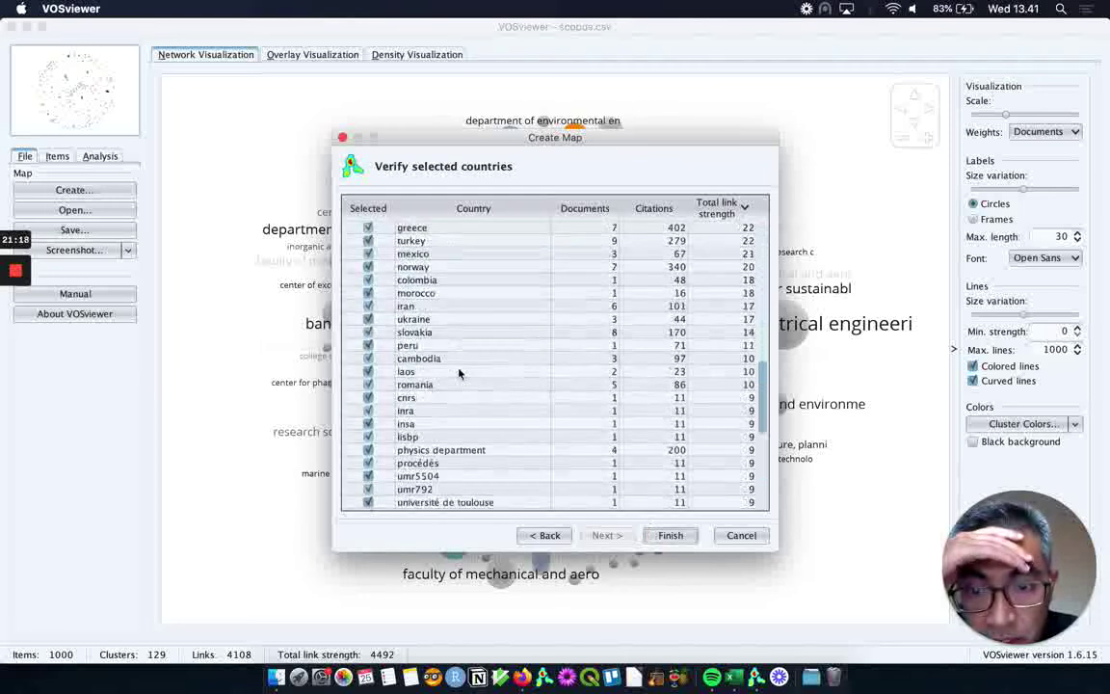
pyautogui.scroll(-2, 459, 374)
# Step: Check the lower-ranked entries of the country list for institution or department names mixed in with real countries
pyautogui.click(451, 383)
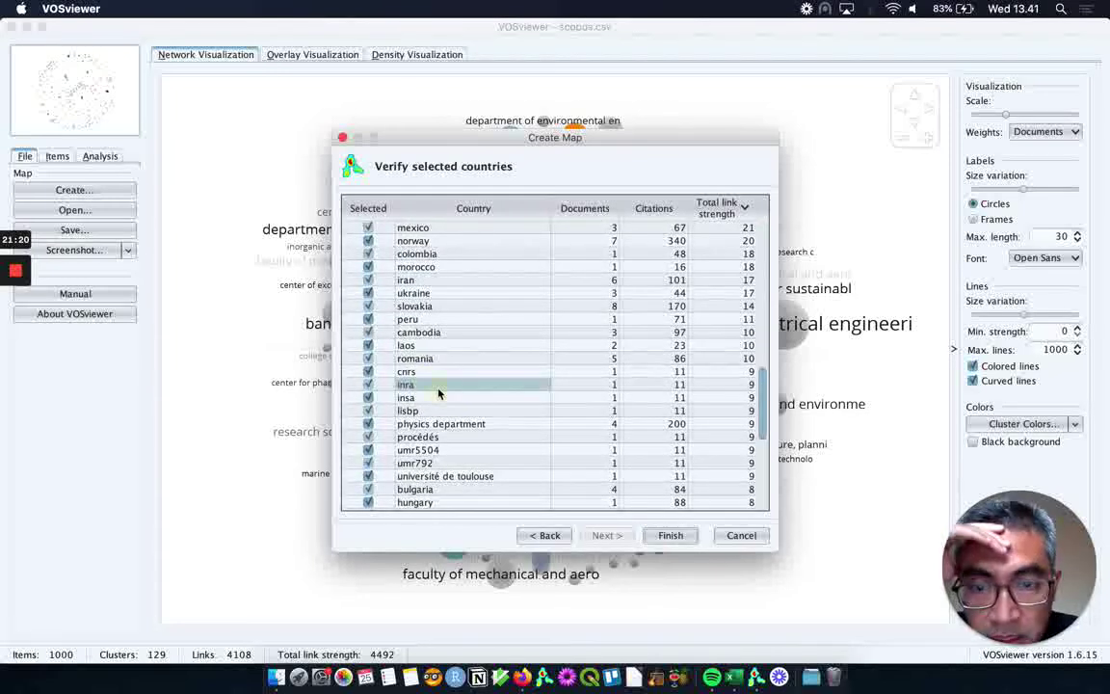
pyautogui.click(433, 391)
pyautogui.click(435, 387)
pyautogui.click(439, 396)
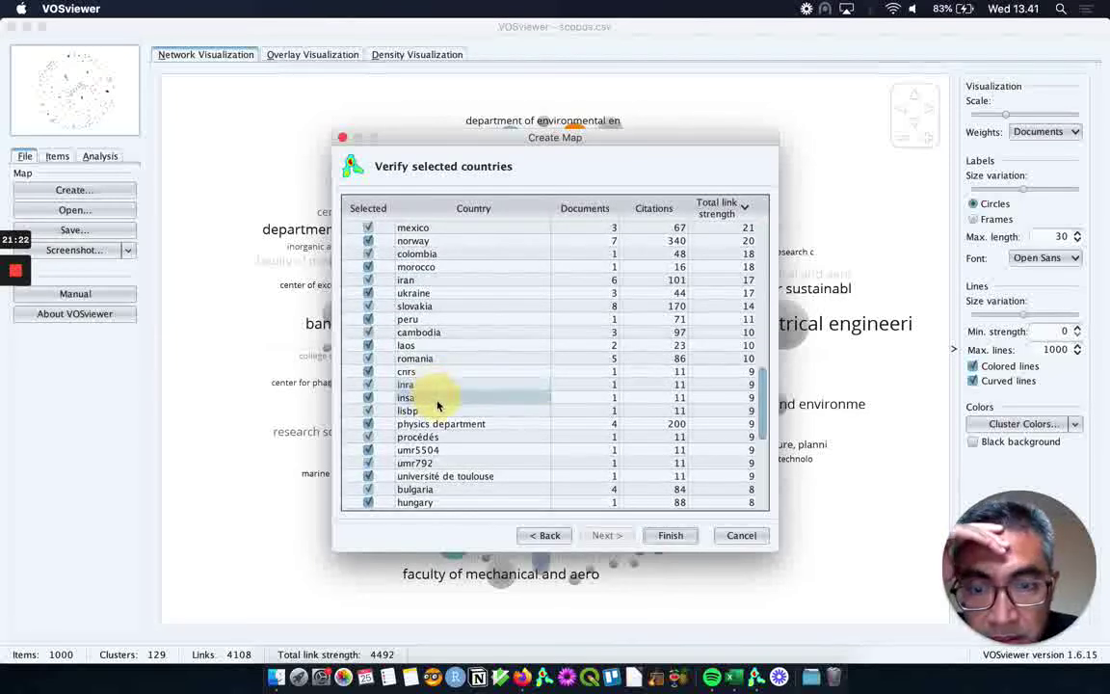
pyautogui.click(442, 386)
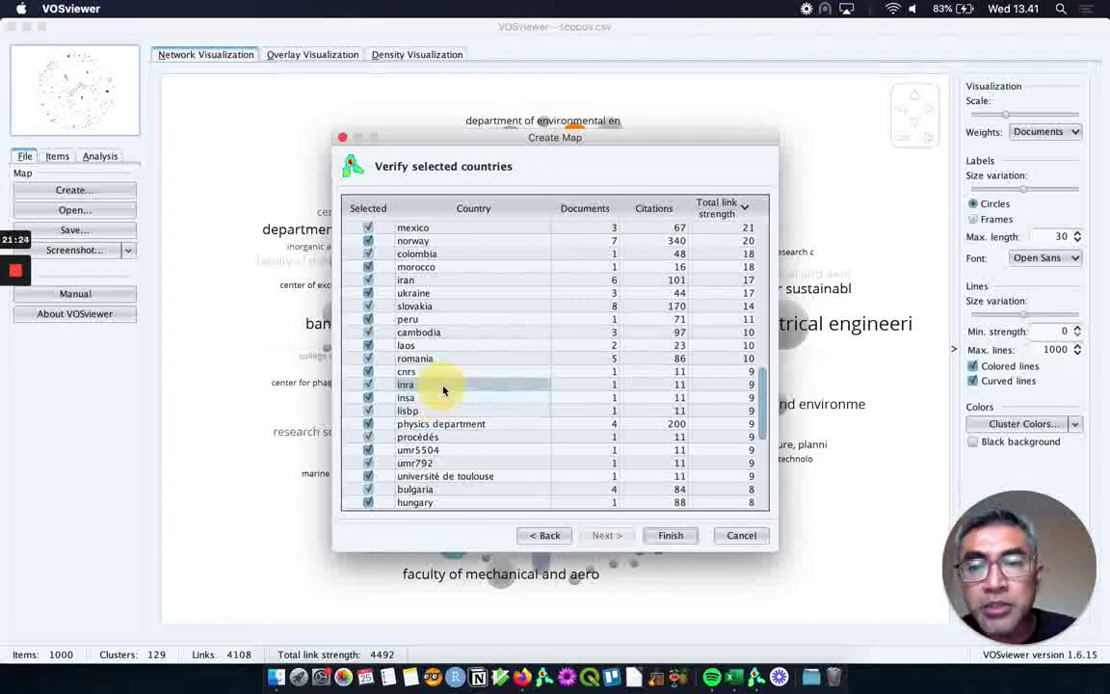
pyautogui.click(443, 399)
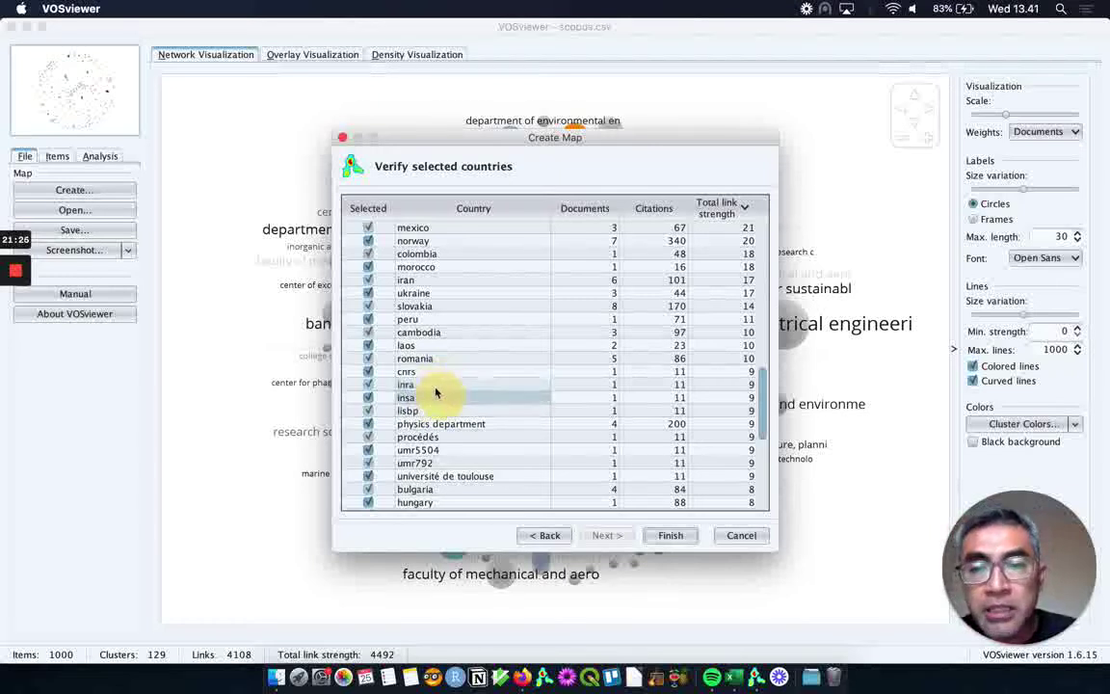
pyautogui.click(424, 372)
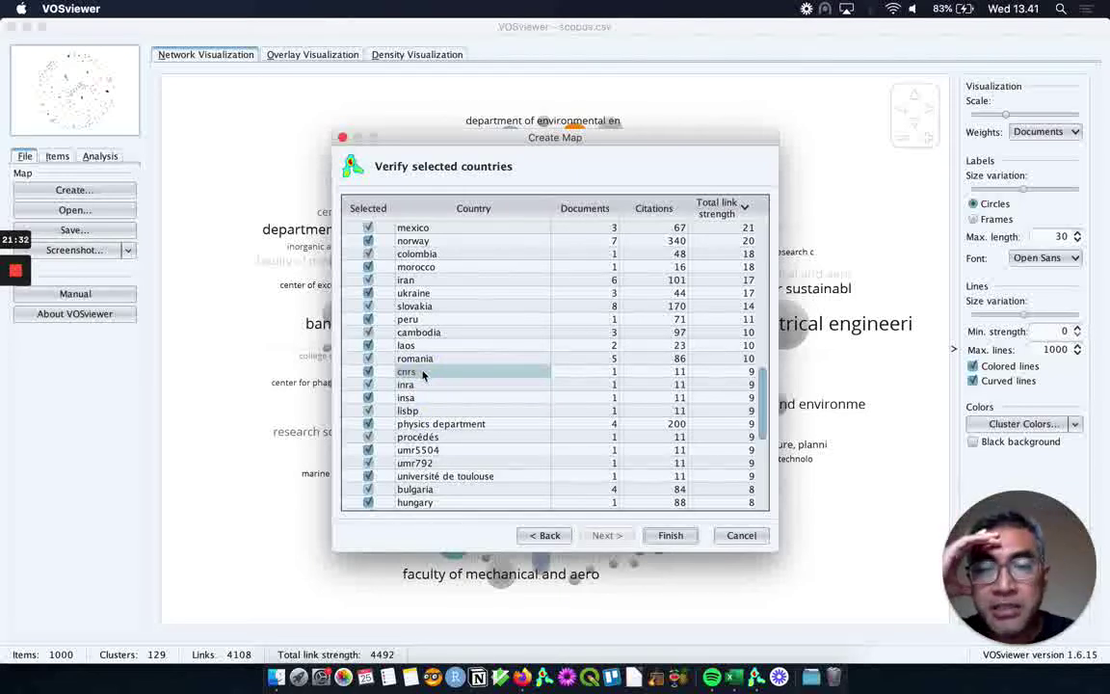
pyautogui.click(443, 424)
pyautogui.moveTo(443, 426); pyautogui.dragTo(446, 462)
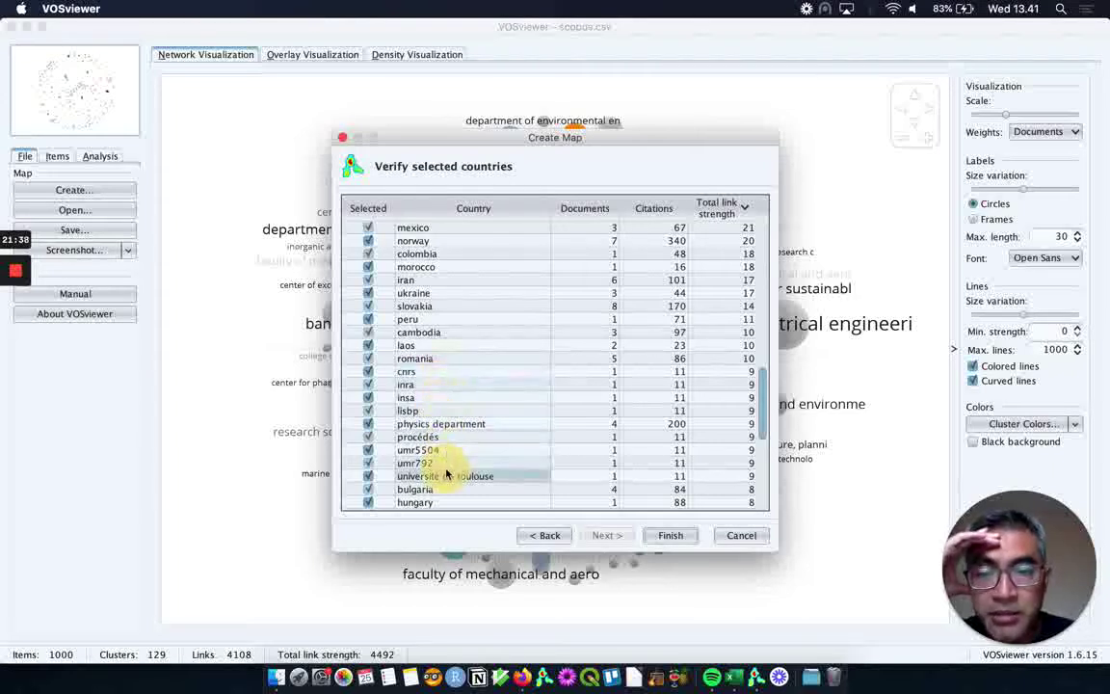
pyautogui.scroll(-3, 443, 465)
pyautogui.scroll(-4, 443, 469)
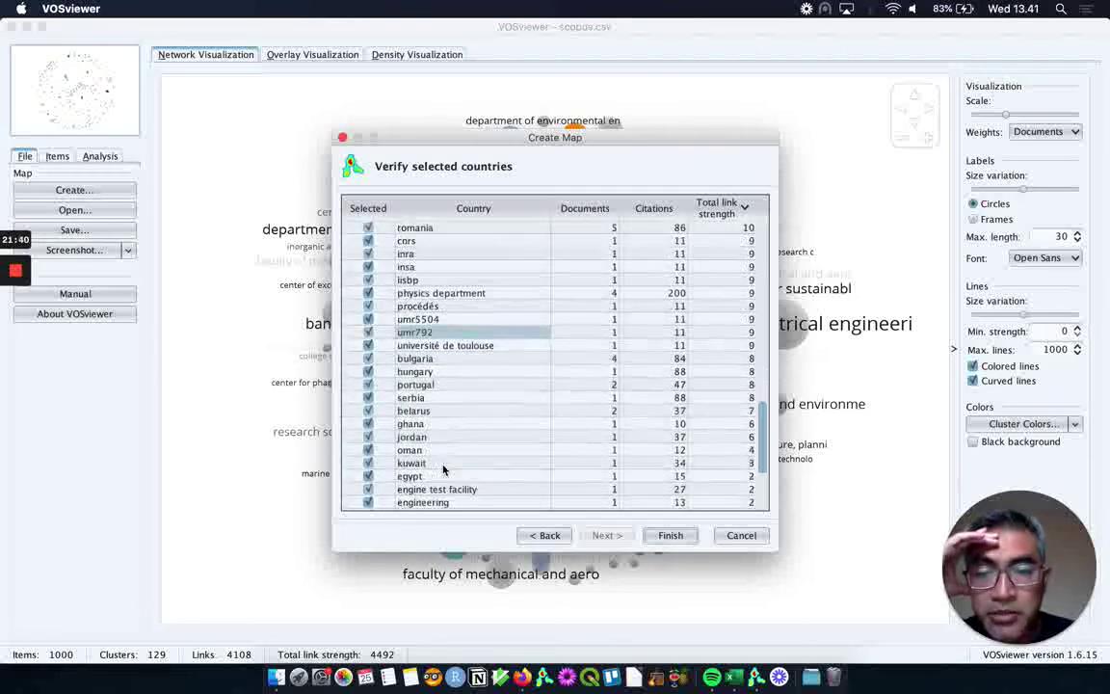
pyautogui.scroll(-2, 446, 470)
pyautogui.click(446, 461)
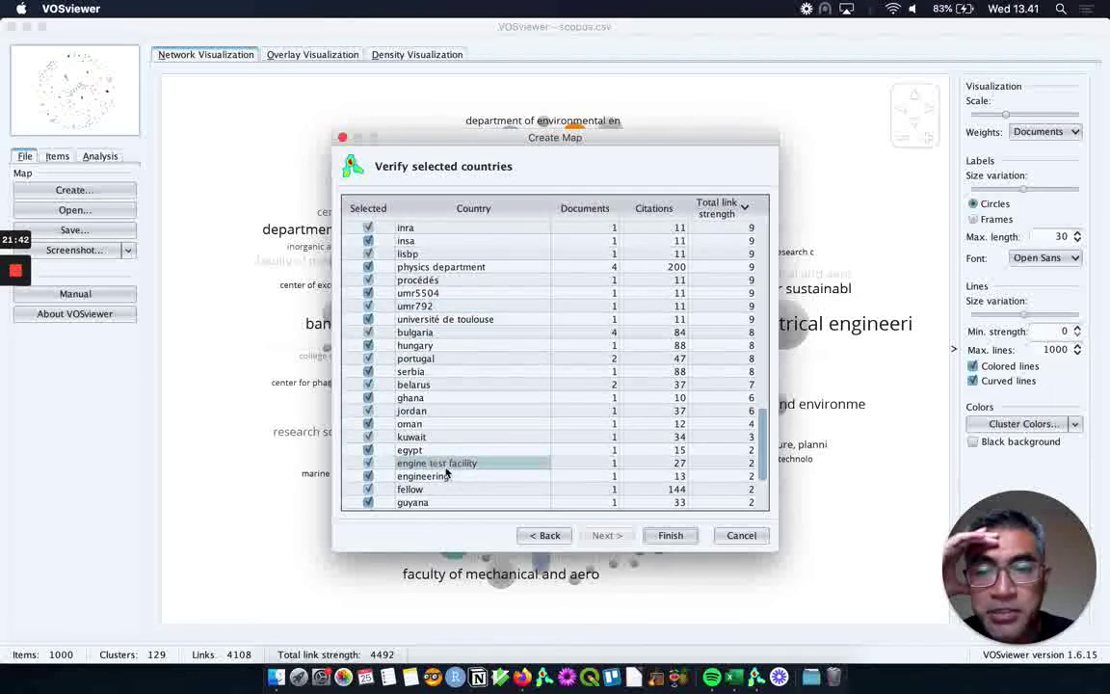
pyautogui.click(441, 476)
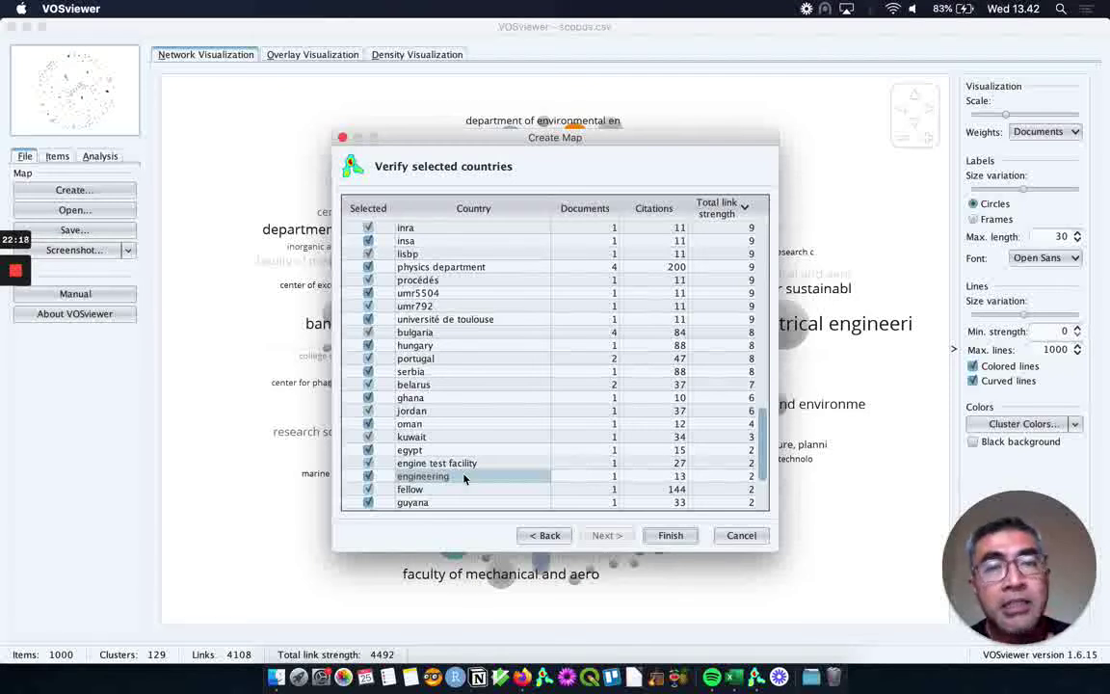
pyautogui.scroll(-3, 463, 479)
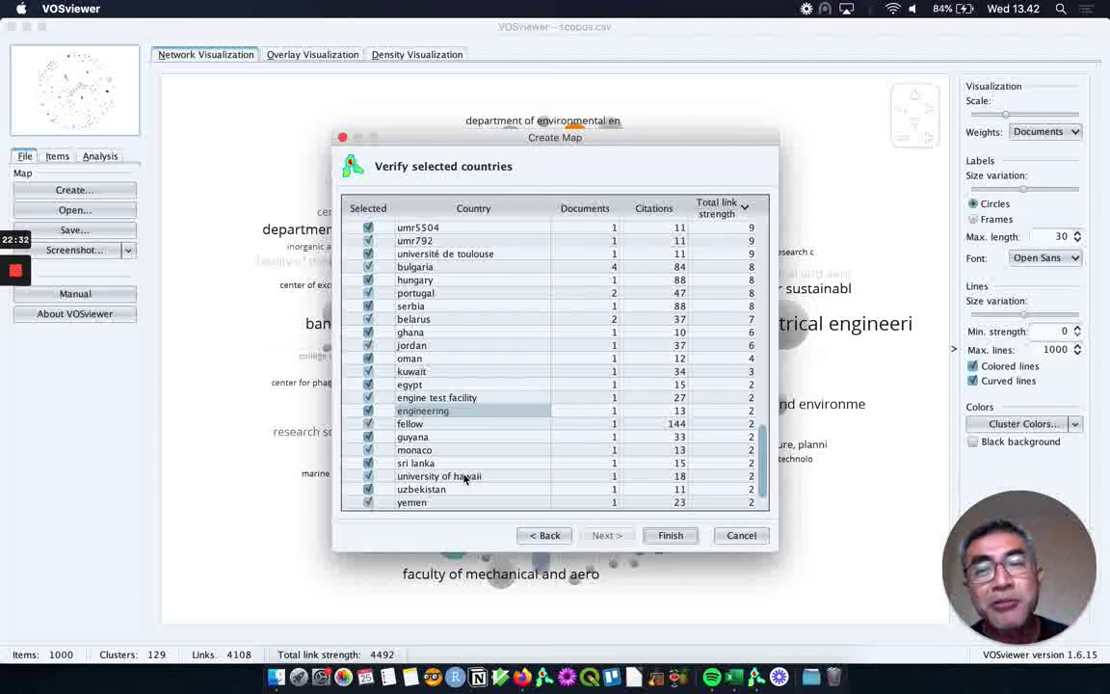
# Step: Generate the country co-authorship map, showing all items including the unconnected ones
pyautogui.click(669, 542)
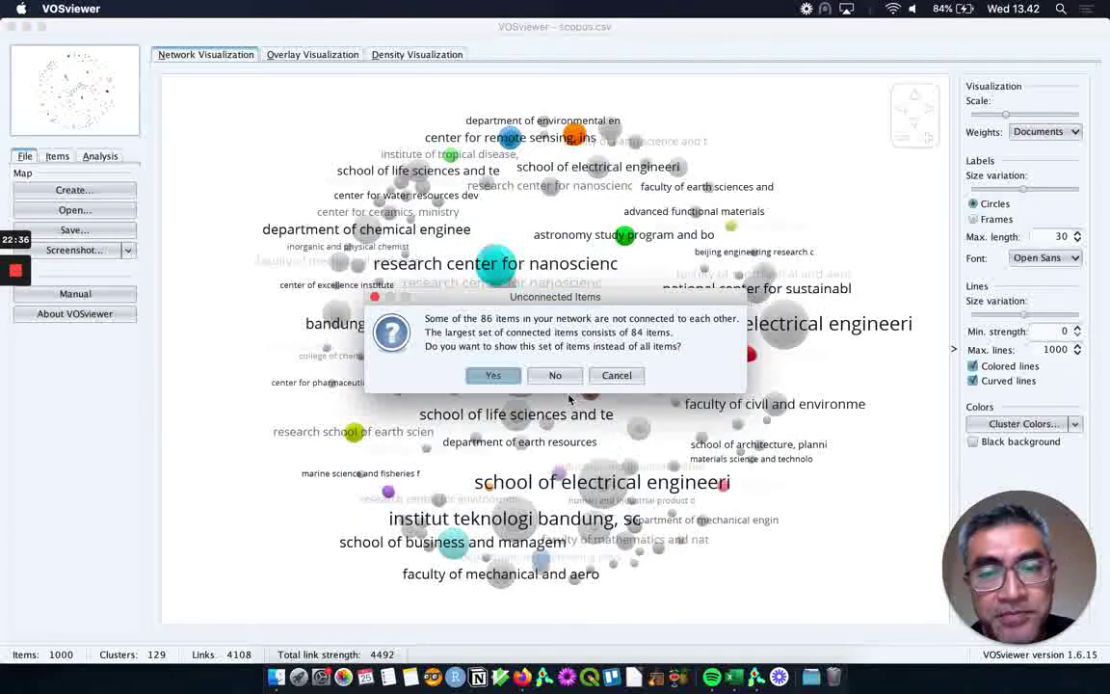
pyautogui.click(556, 378)
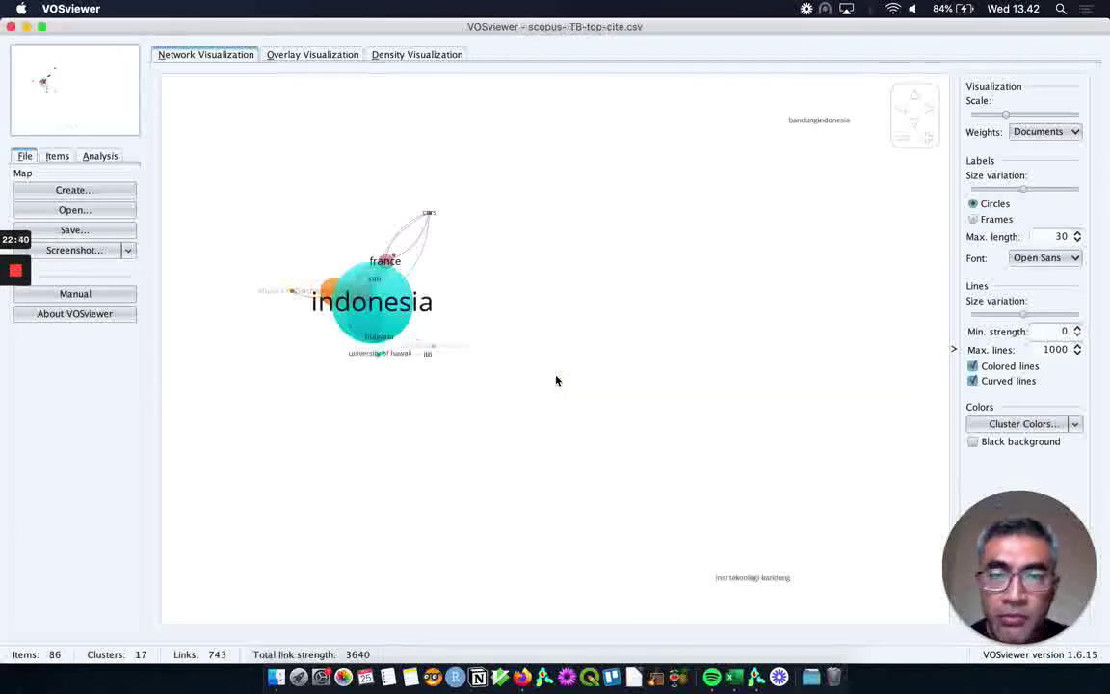
# Step: Examine the isolated and outlying items of the country map, such as bandungindonesia and physics department
pyautogui.moveTo(817, 118)
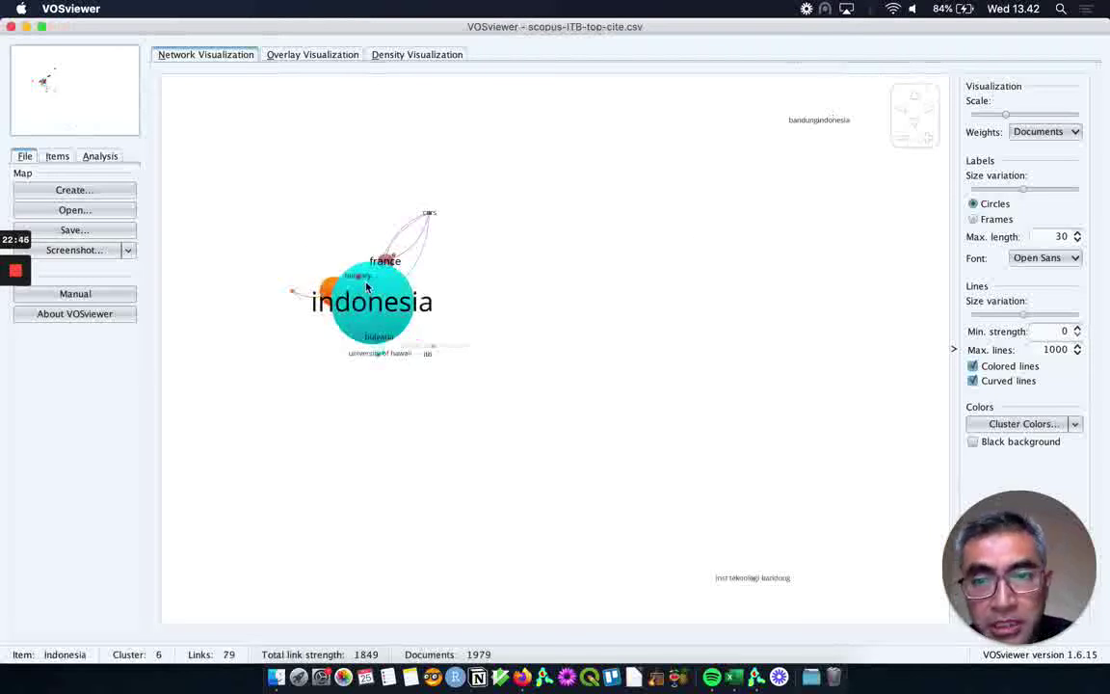
pyautogui.scroll(2, 367, 286)
pyautogui.moveTo(414, 236); pyautogui.dragTo(645, 326)
pyautogui.scroll(3, 432, 358)
pyautogui.moveTo(520, 365); pyautogui.dragTo(689, 414)
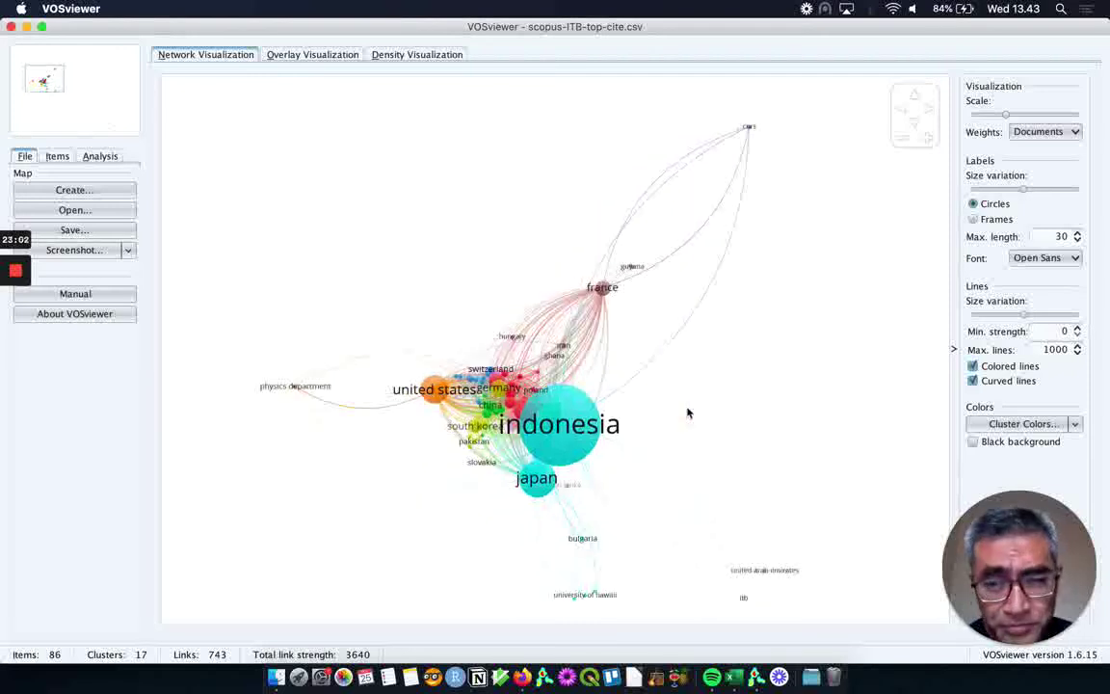
pyautogui.moveTo(294, 384)
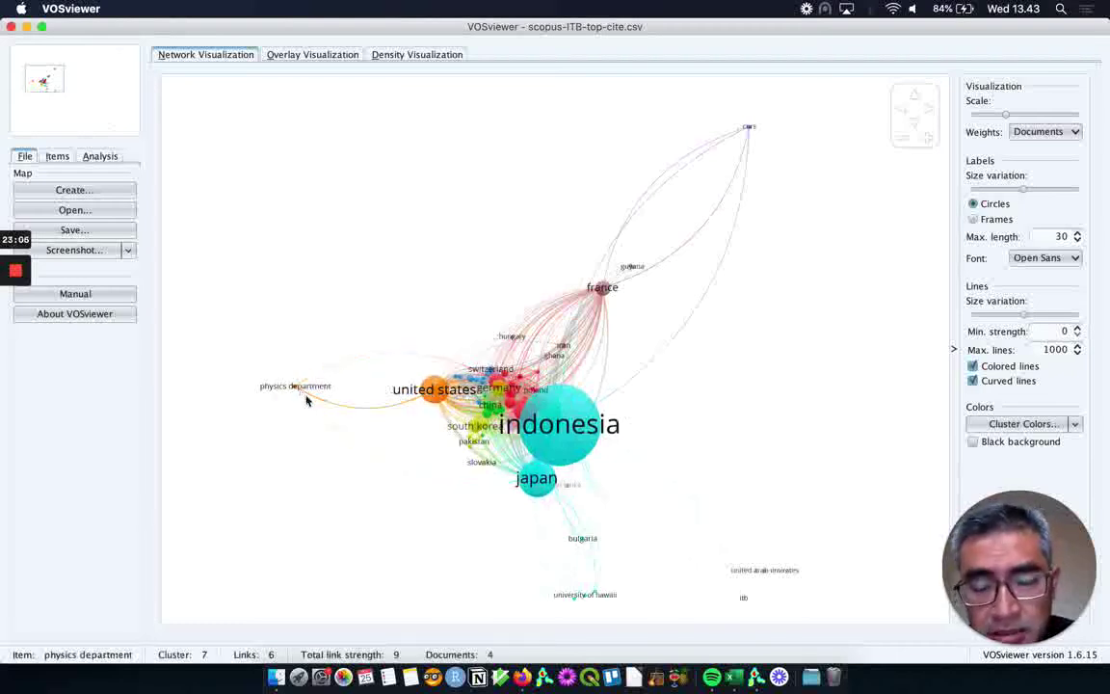
# Step: Examine the co-authorship links and clusters among the countries around Indonesia, close up and in overview
pyautogui.scroll(5, 554, 352)
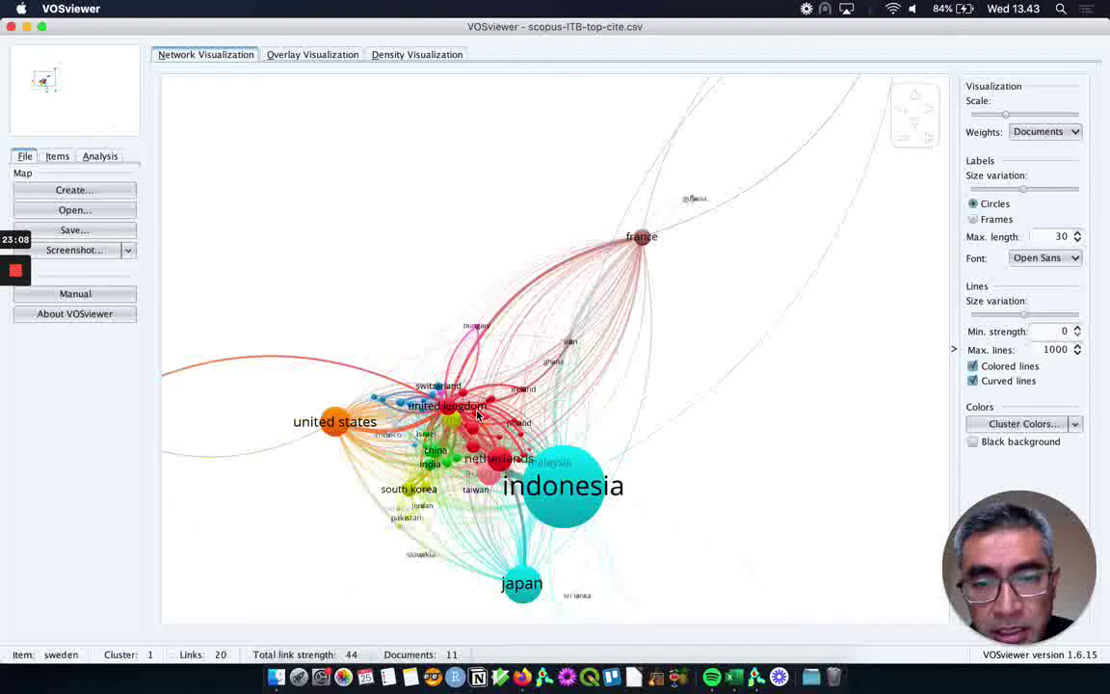
pyautogui.scroll(1, 662, 459)
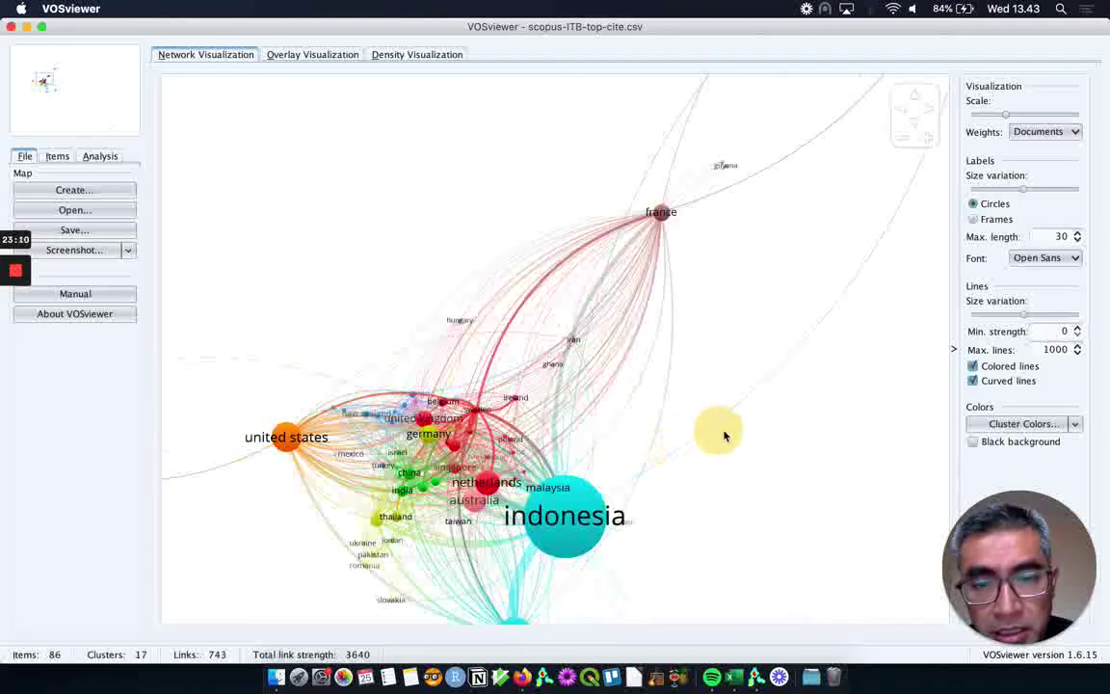
pyautogui.moveTo(597, 437); pyautogui.dragTo(664, 413)
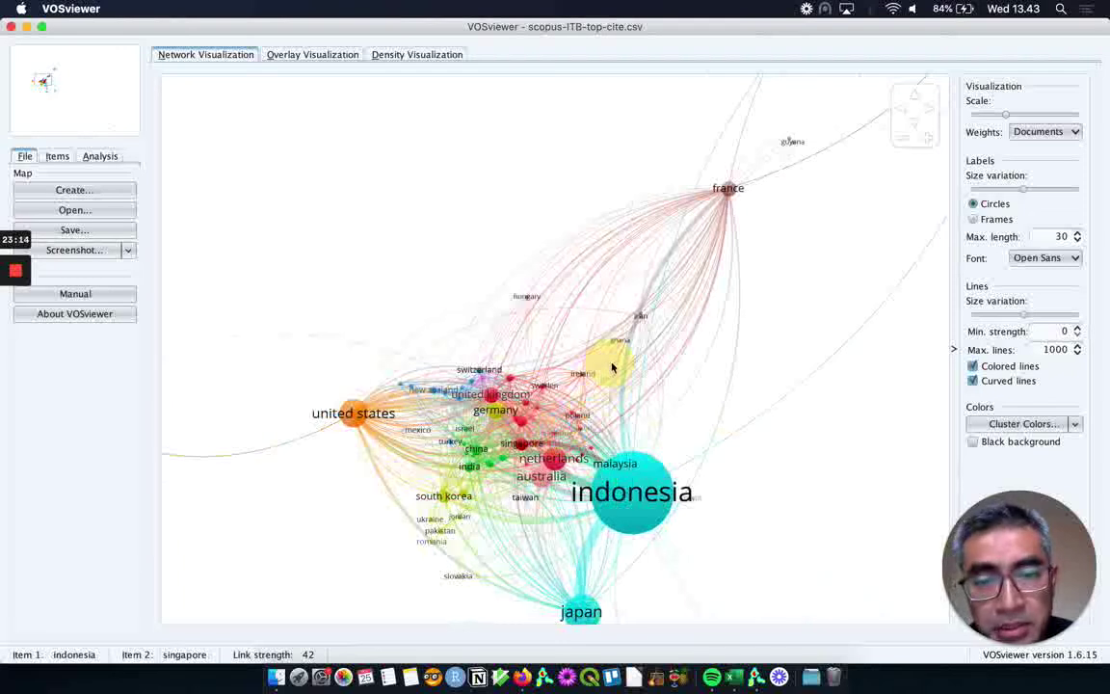
pyautogui.moveTo(547, 445); pyautogui.dragTo(612, 367)
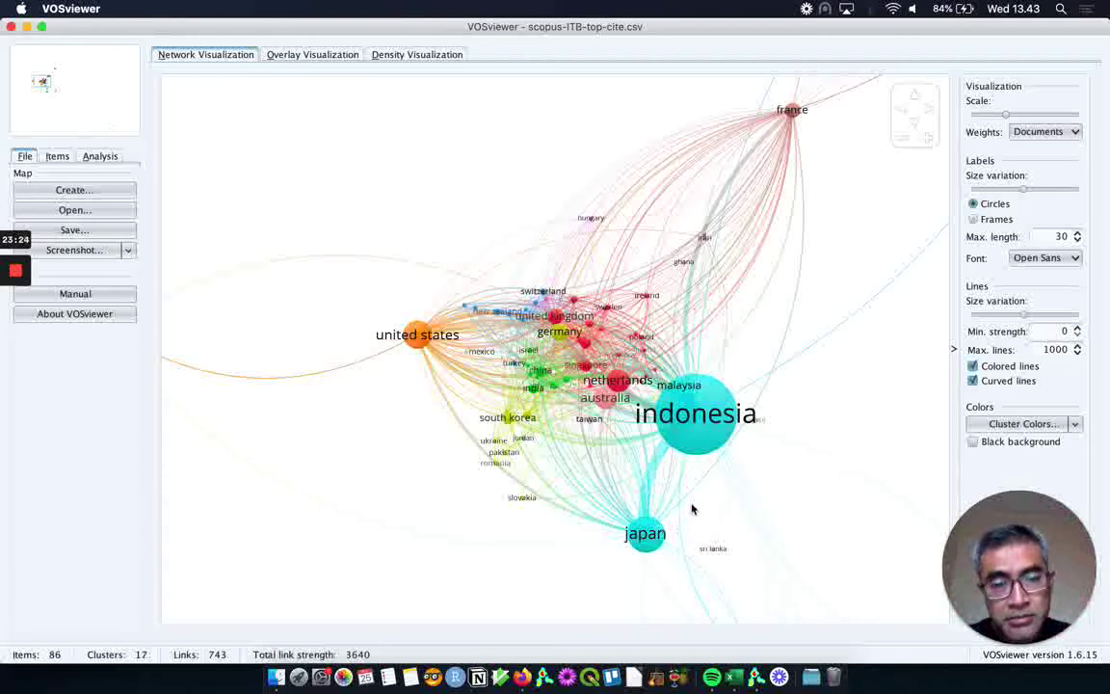
pyautogui.scroll(1, 699, 508)
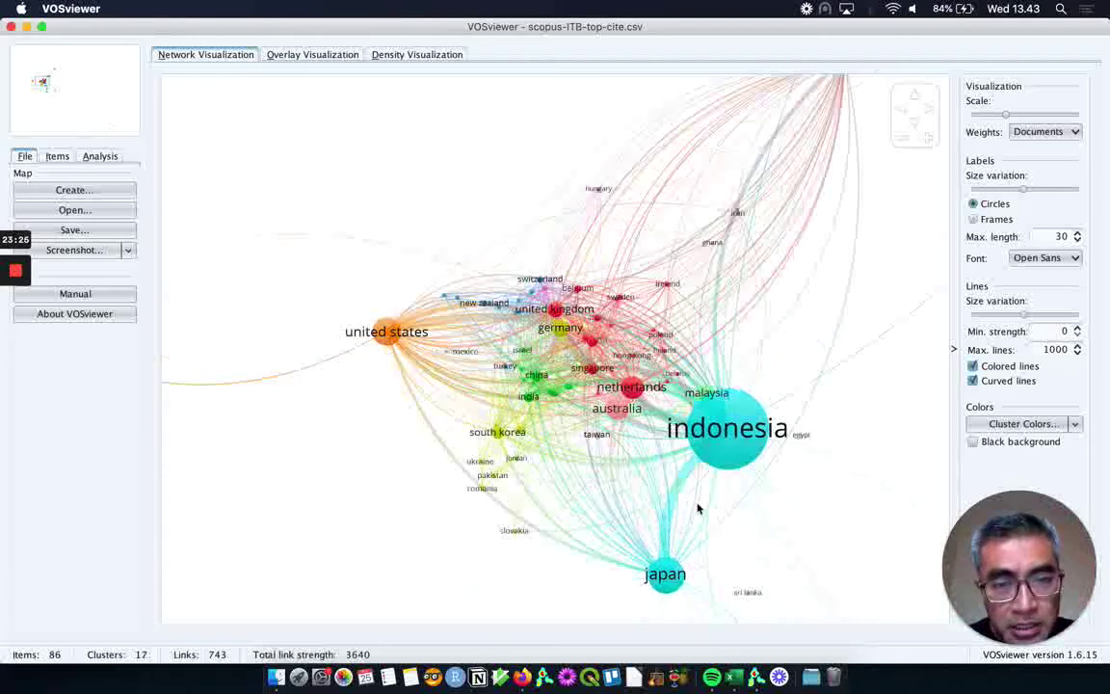
pyautogui.scroll(1, 698, 509)
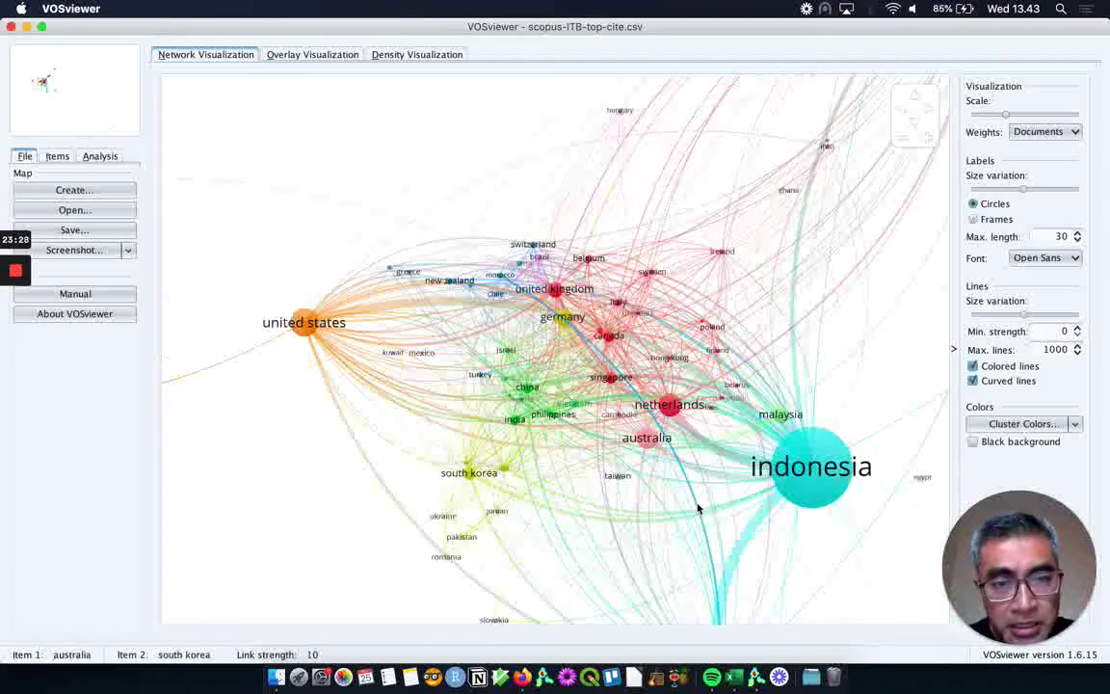
pyautogui.scroll(1, 698, 508)
pyautogui.scroll(1, 734, 453)
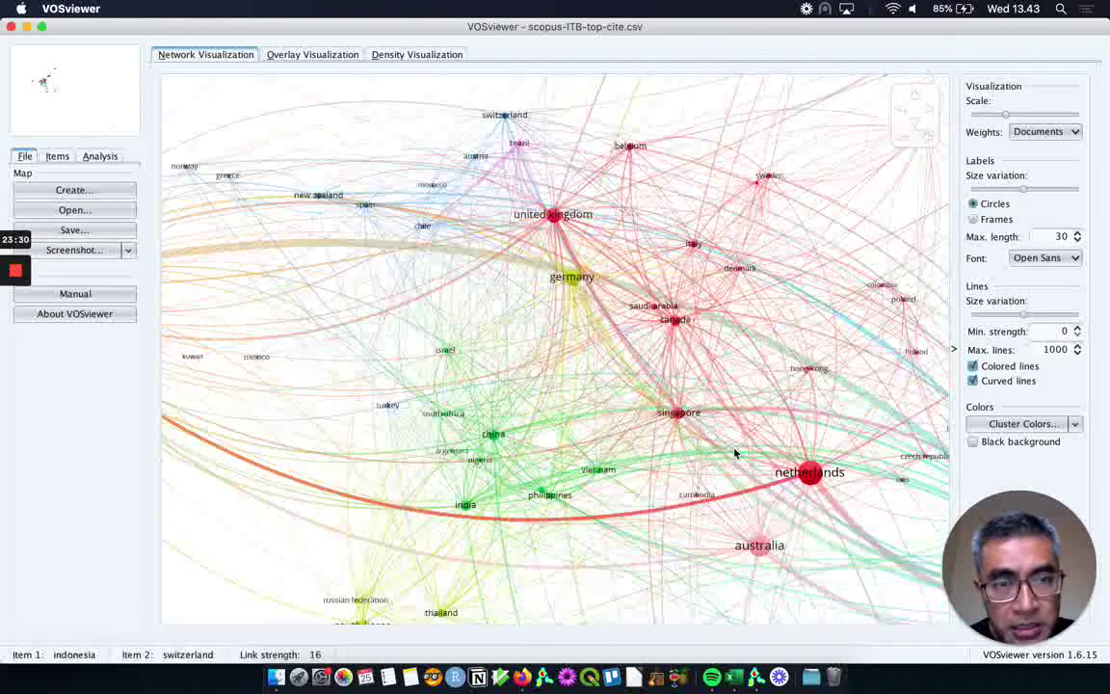
pyautogui.scroll(-5, 734, 453)
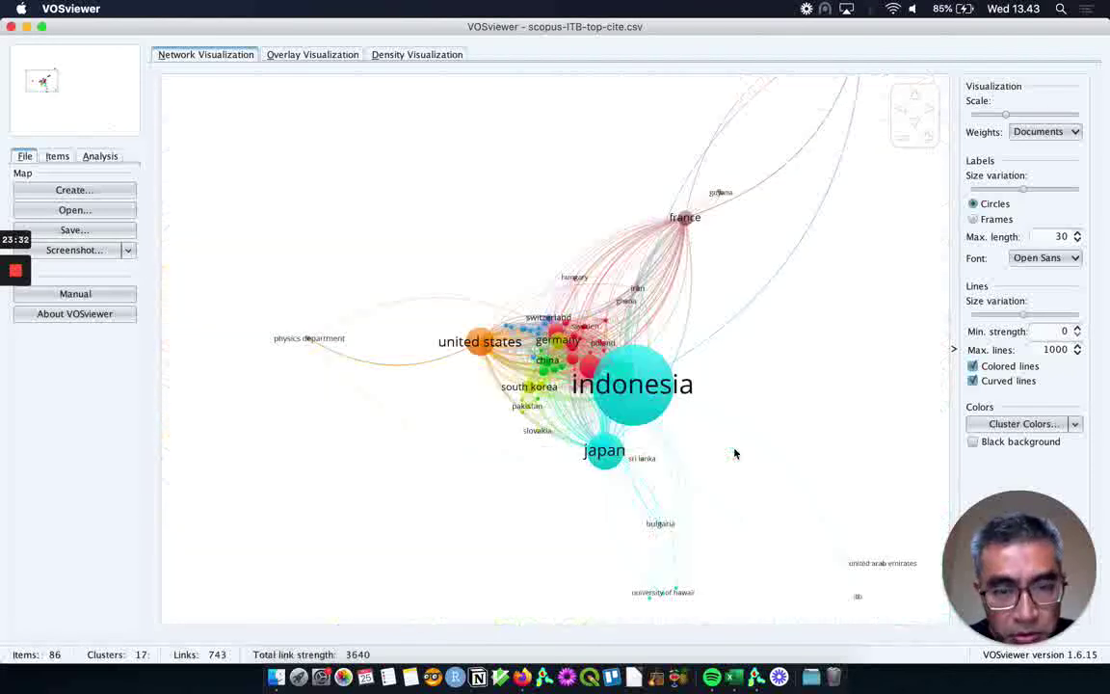
pyautogui.scroll(-1, 734, 452)
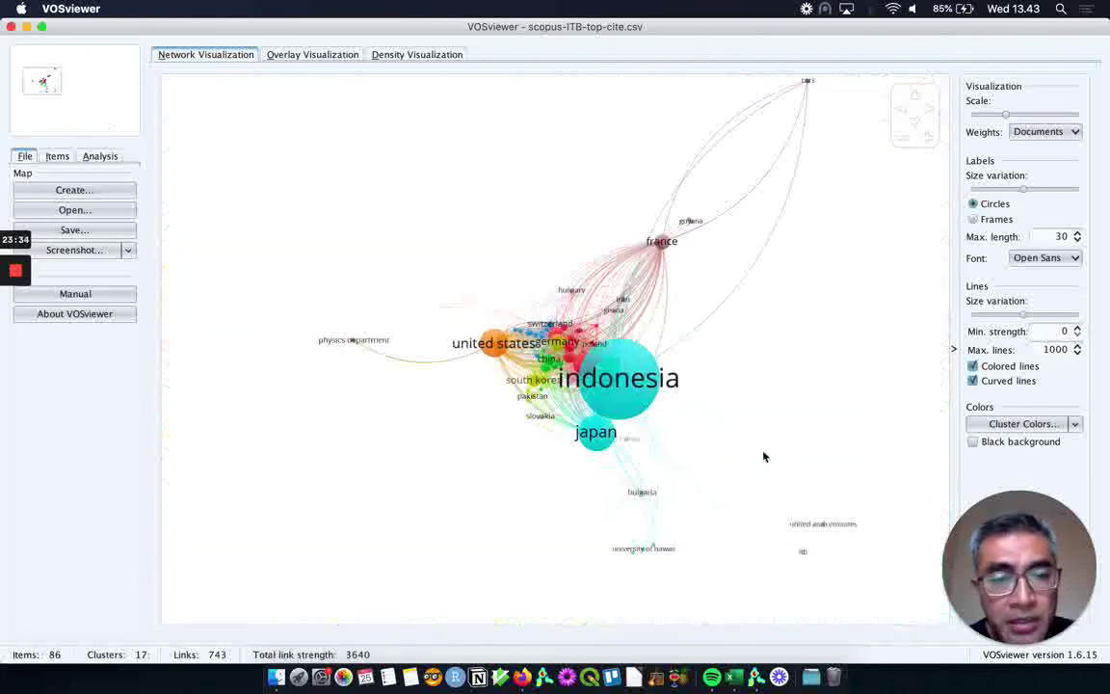
pyautogui.click(795, 457)
pyautogui.moveTo(795, 457); pyautogui.dragTo(770, 468)
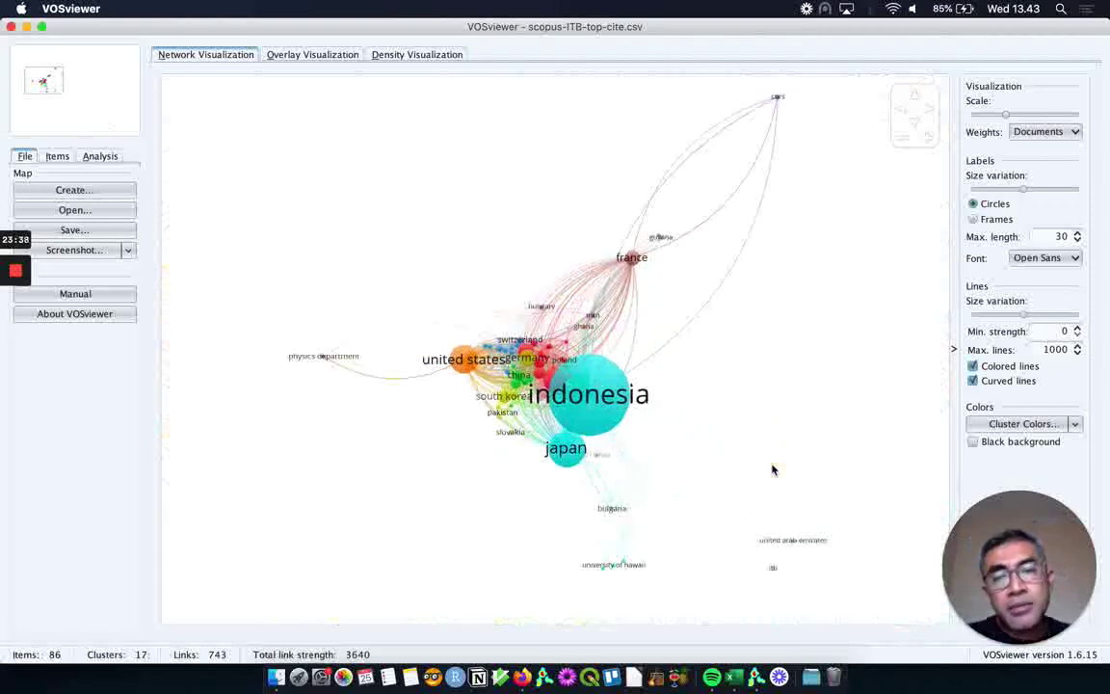